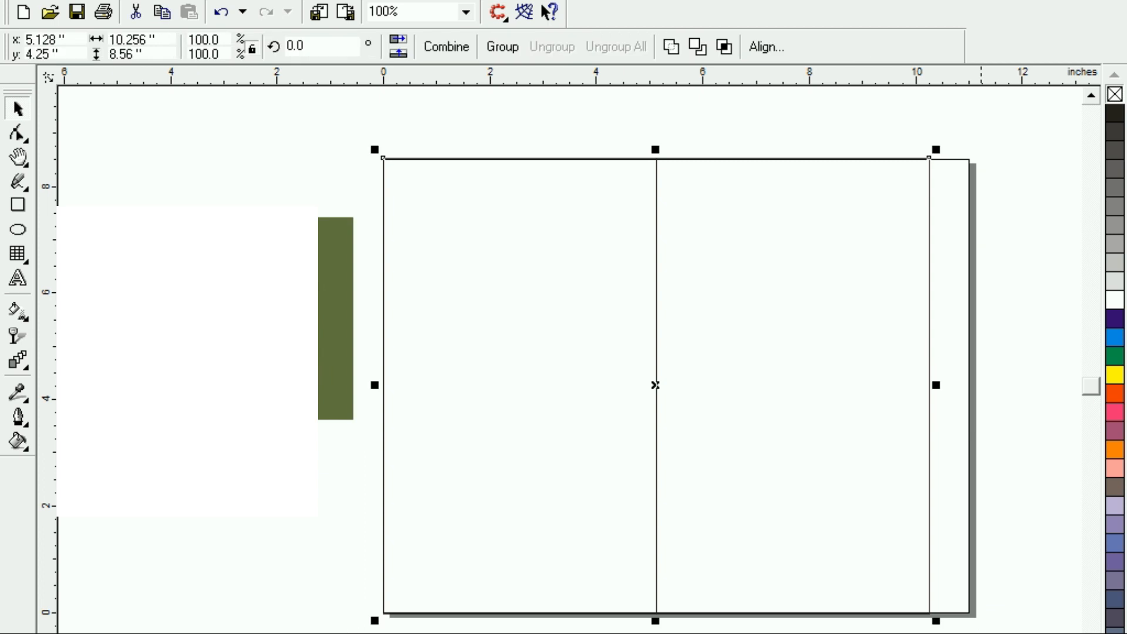
Stretch the two selected panel rectangles to the page's full 11-inch width and distribute them horizontally by spacing within the selection
{"action": "left_click_drag", "start_coordinate": [936, 385], "coordinate": [981, 392]}
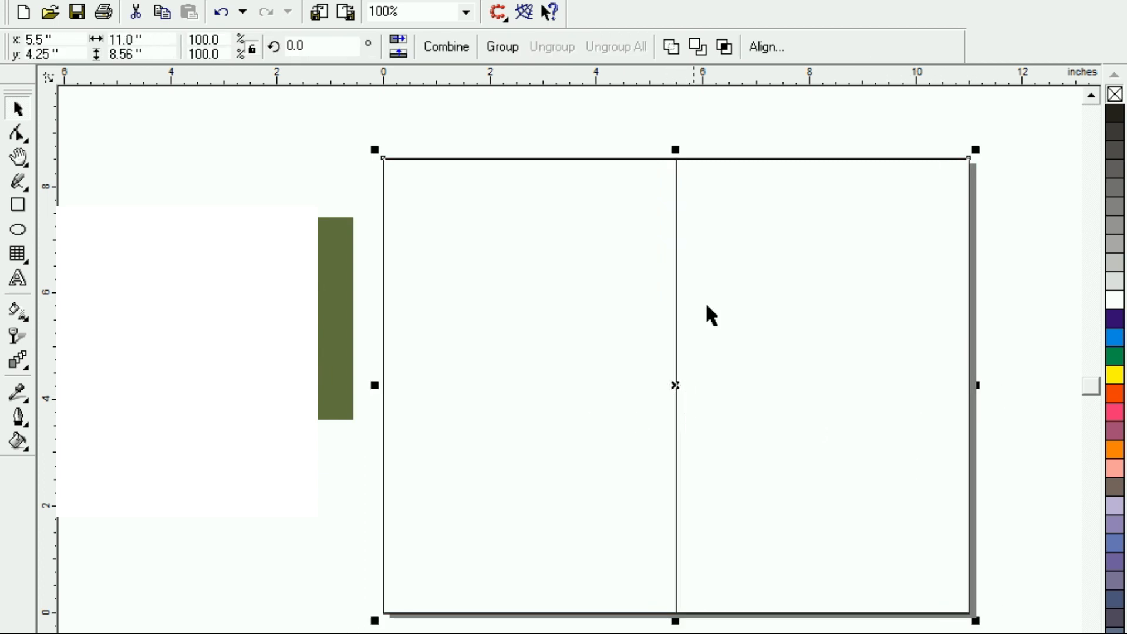
{"action": "left_click", "coordinate": [763, 47]}
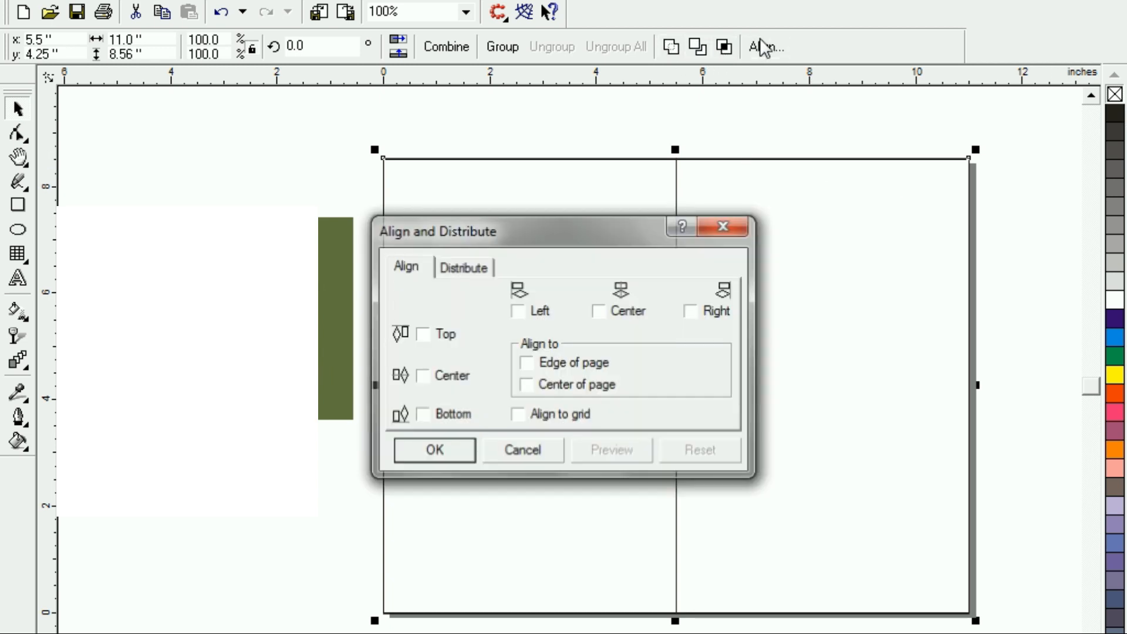
{"action": "left_click", "coordinate": [464, 269]}
{"action": "left_click", "coordinate": [655, 312]}
{"action": "left_click", "coordinate": [622, 453]}
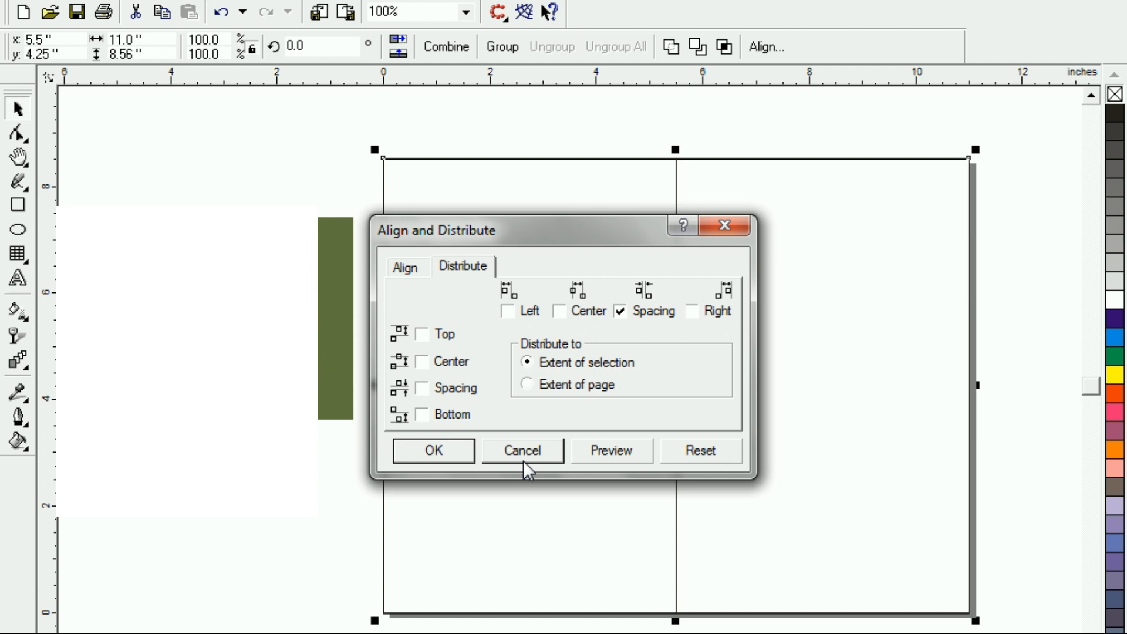
{"action": "left_click", "coordinate": [435, 455]}
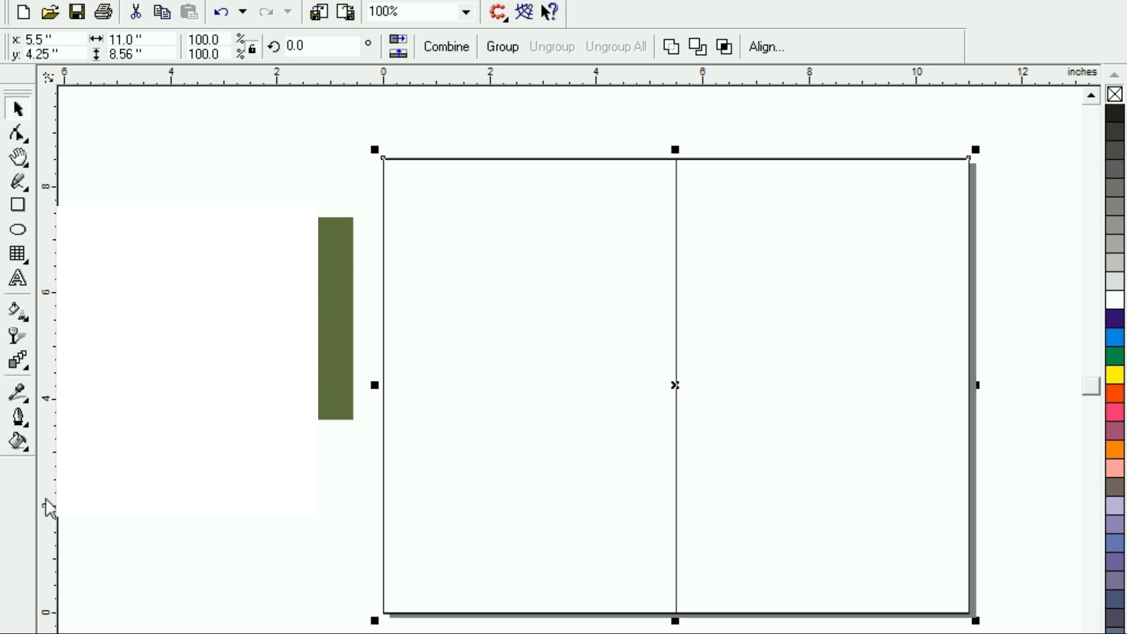
Draw a rectangle about 3.54 by 2.48 inches at the page's lower-left corner and convert it to curves
{"action": "left_click", "coordinate": [18, 205]}
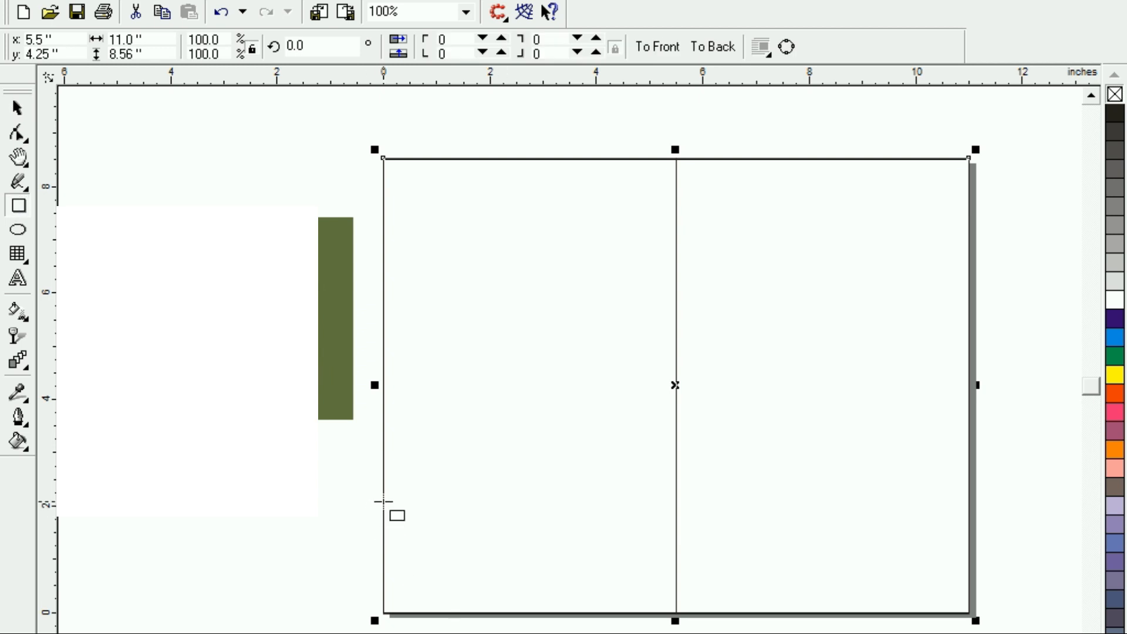
{"action": "left_click_drag", "start_coordinate": [383, 497], "coordinate": [572, 617]}
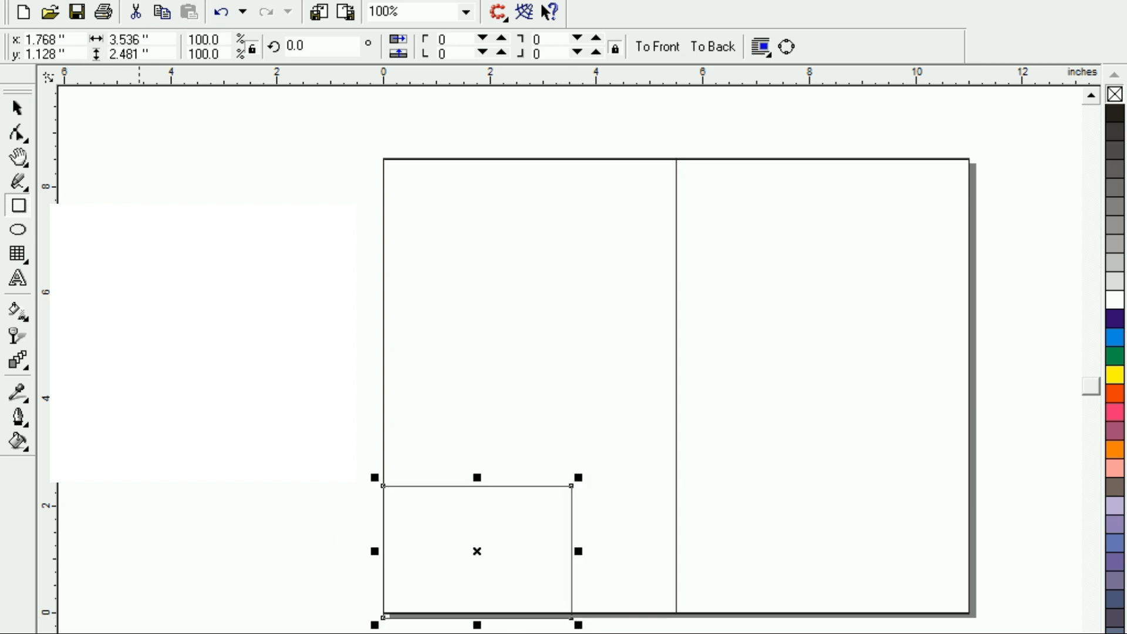
{"action": "left_click", "coordinate": [18, 134]}
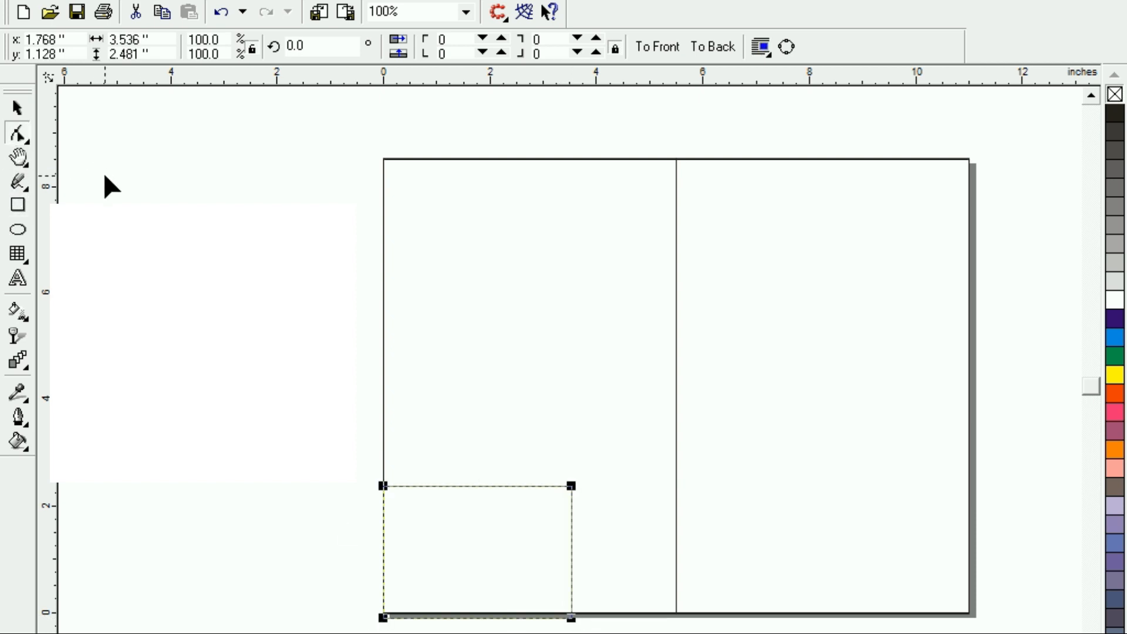
{"action": "key", "text": "ctrl+q"}
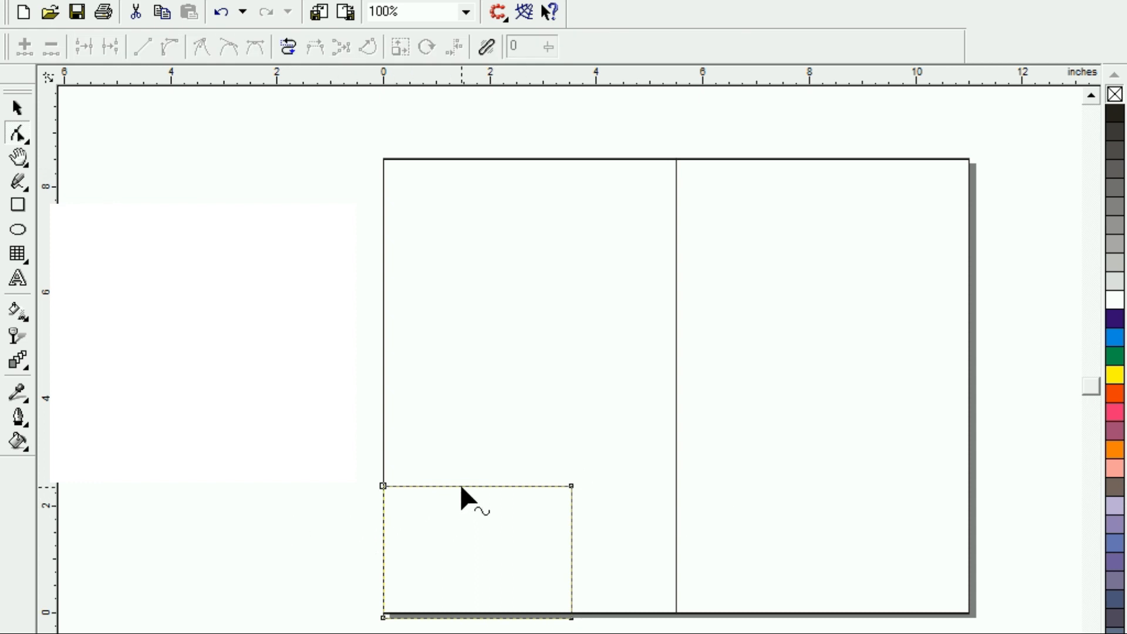
Lower the corner shape's upper-left node slightly, pull a new top-edge node down into the shape, and delete its upper-right node
{"action": "left_click_drag", "start_coordinate": [382, 487], "coordinate": [383, 495]}
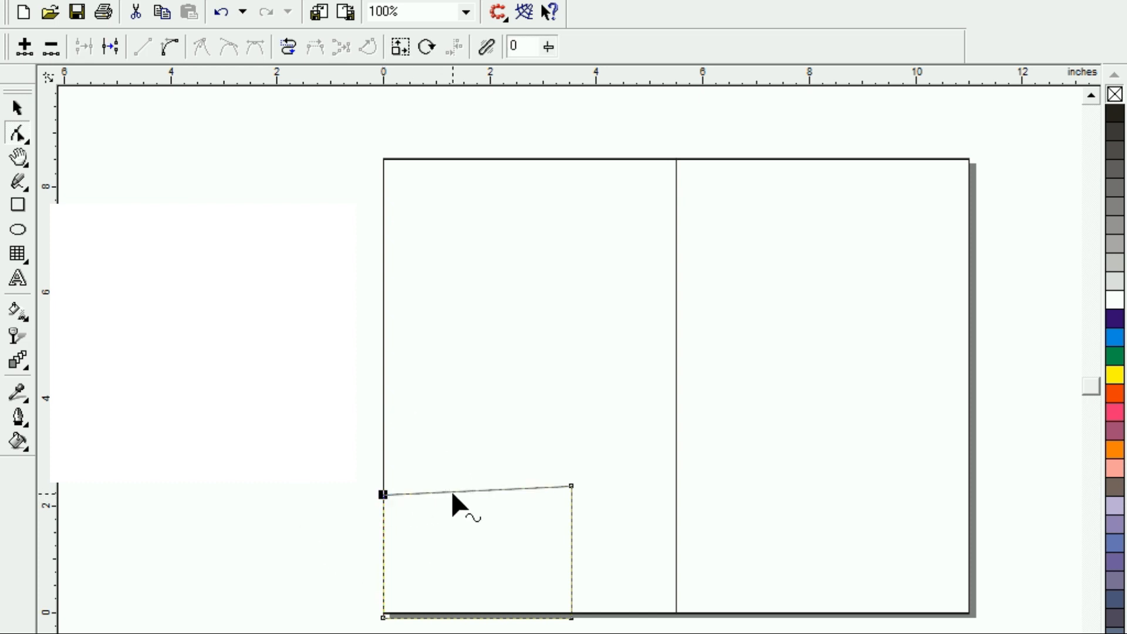
{"action": "left_click", "coordinate": [452, 492]}
{"action": "left_click_drag", "start_coordinate": [452, 492], "coordinate": [451, 552]}
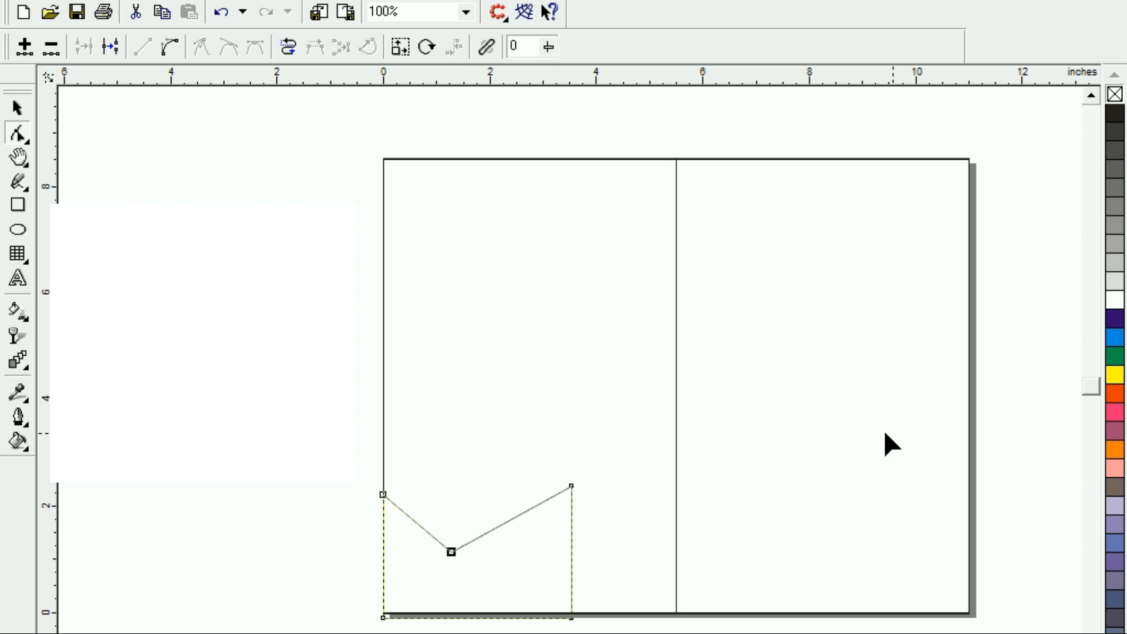
{"action": "left_click", "coordinate": [571, 486]}
{"action": "key", "text": "Delete"}
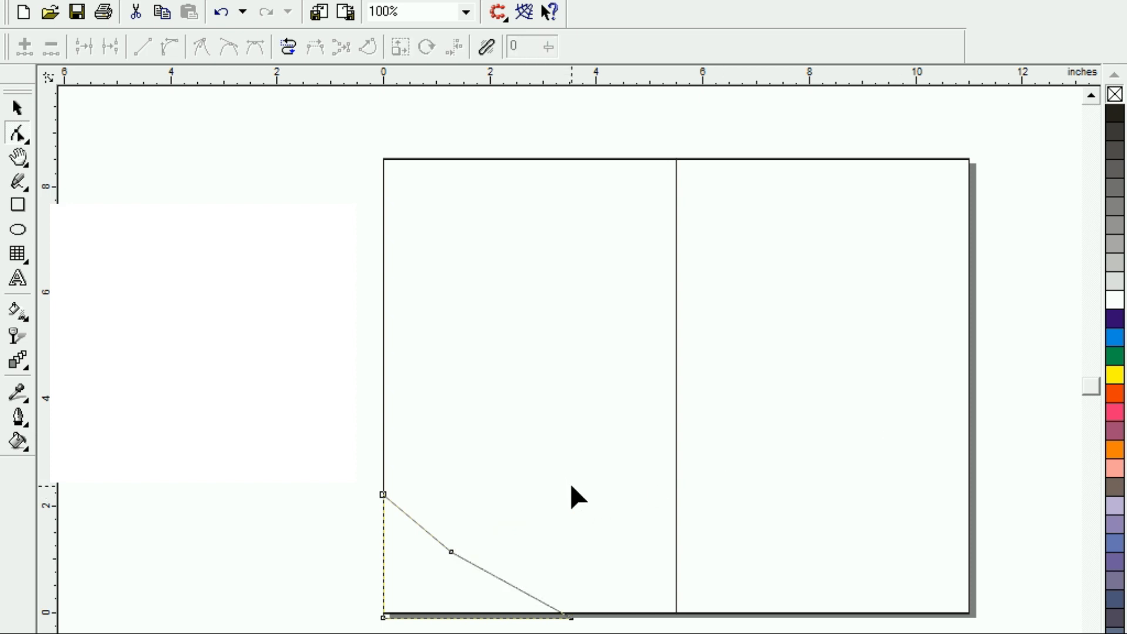
Add a node on the slanted edge, bend the upper part into a smooth S-curve, and remove the extra middle node
{"action": "left_click", "coordinate": [495, 575]}
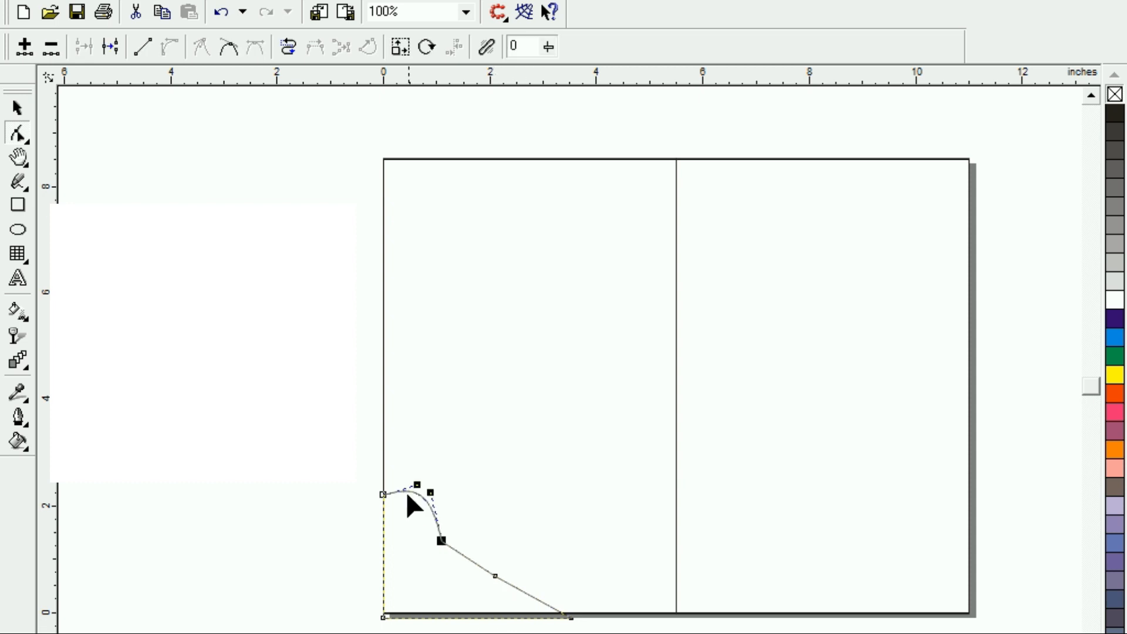
{"action": "left_click", "coordinate": [473, 564]}
{"action": "left_click", "coordinate": [170, 46]}
{"action": "left_click_drag", "start_coordinate": [468, 564], "coordinate": [463, 575]}
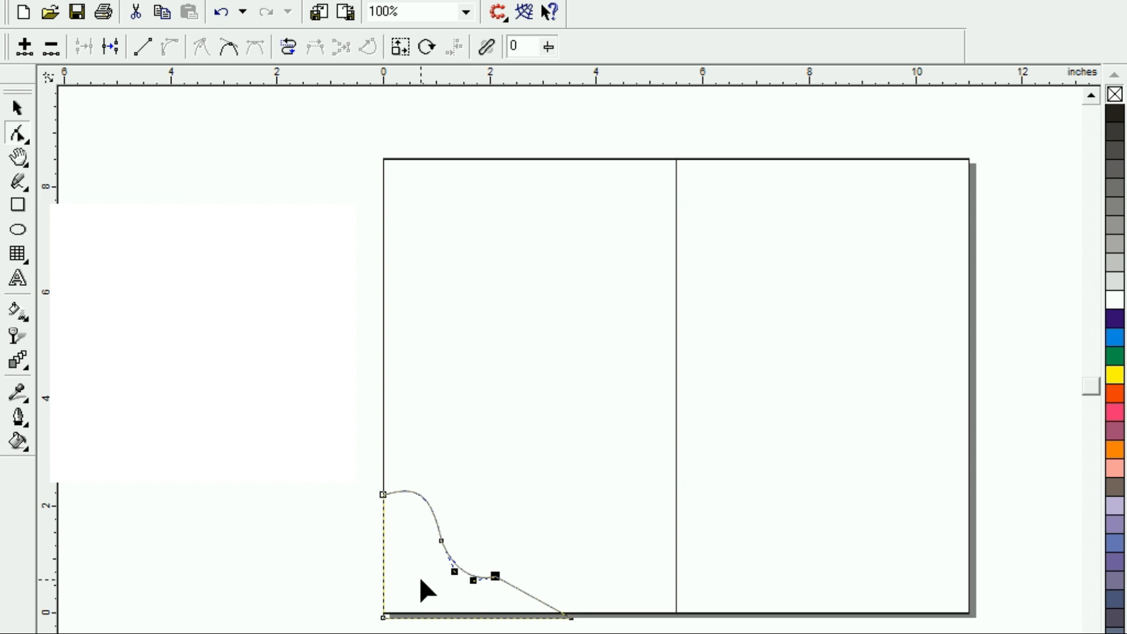
{"action": "double_click", "coordinate": [441, 541]}
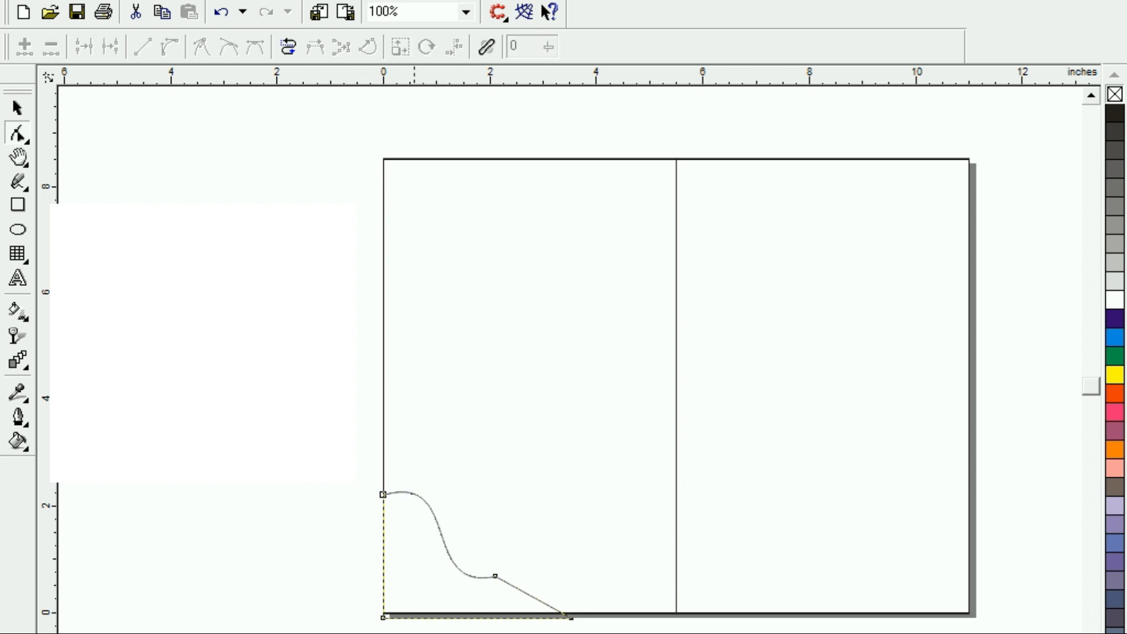
Convert the corner shape's last slanted segment to a curve and pull it up into a rounded hump
{"action": "left_click", "coordinate": [535, 601]}
{"action": "left_click", "coordinate": [168, 47]}
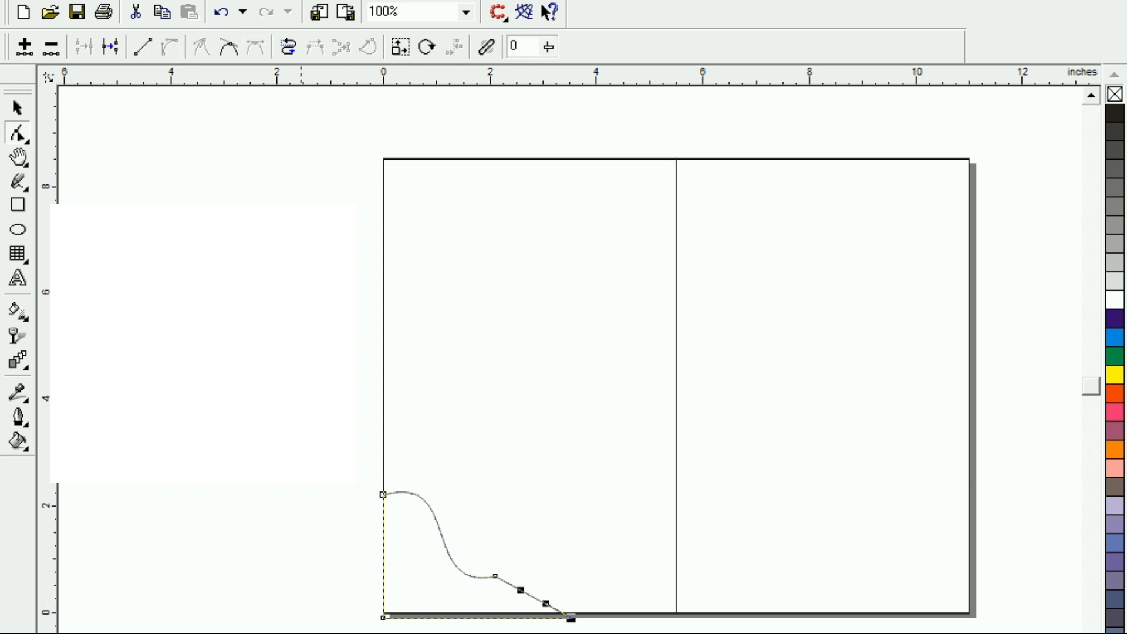
{"action": "left_click_drag", "start_coordinate": [530, 594], "coordinate": [532, 575]}
{"action": "left_click", "coordinate": [534, 577]}
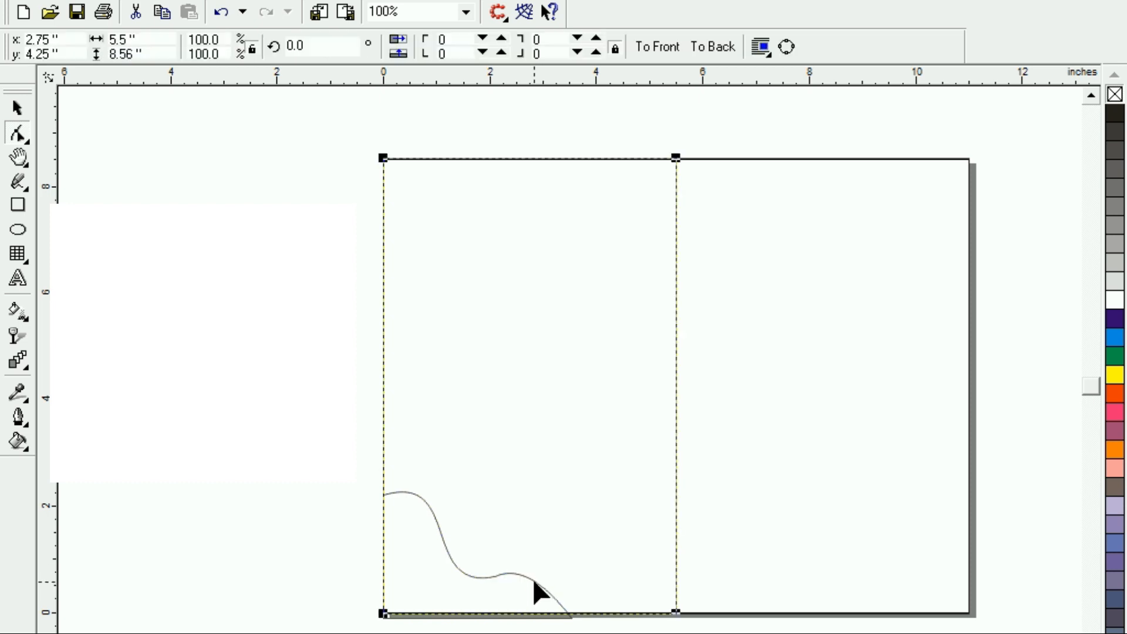
{"action": "left_click", "coordinate": [533, 579]}
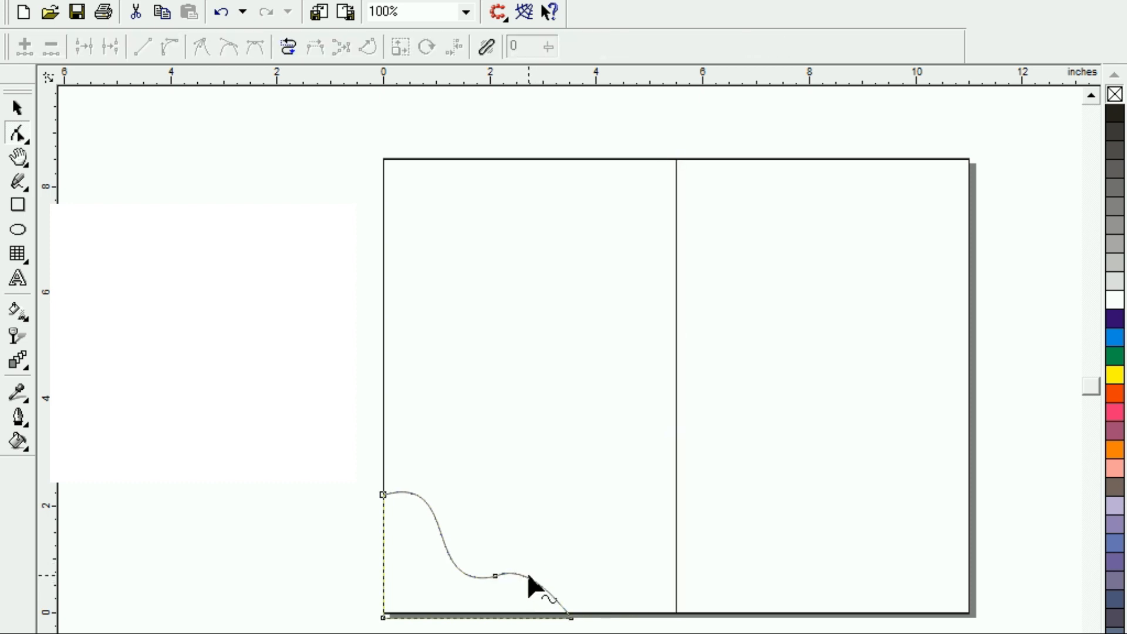
{"action": "left_click_drag", "start_coordinate": [526, 575], "coordinate": [537, 561]}
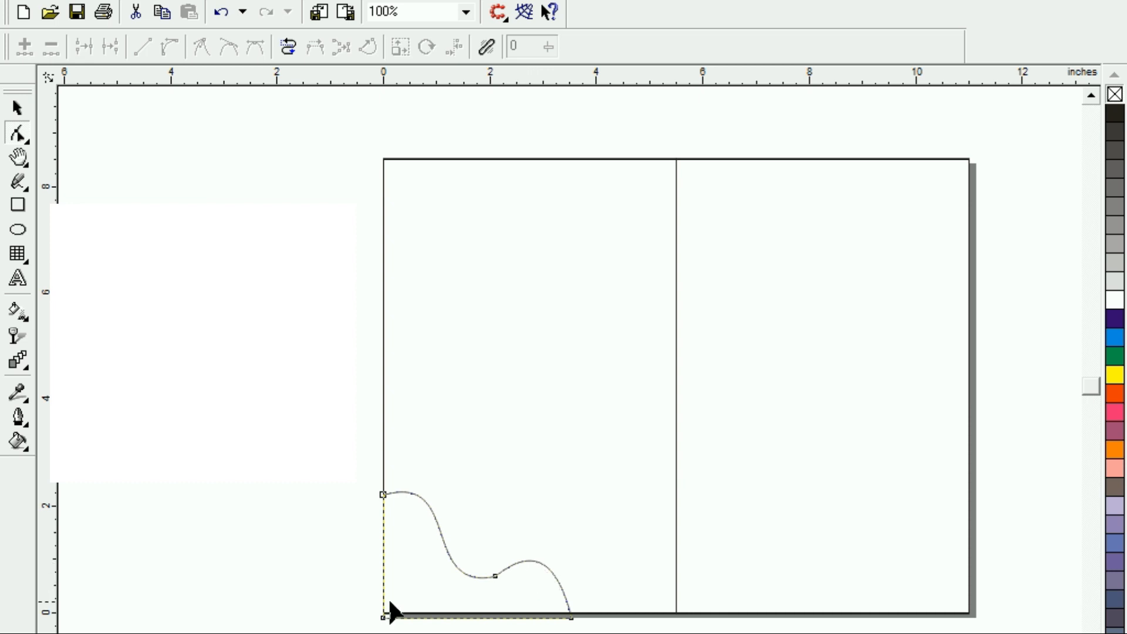
Refine the corner shape's first wave by adjusting its segment and the curve handles at both ends
{"action": "left_click_drag", "start_coordinate": [469, 572], "coordinate": [463, 570]}
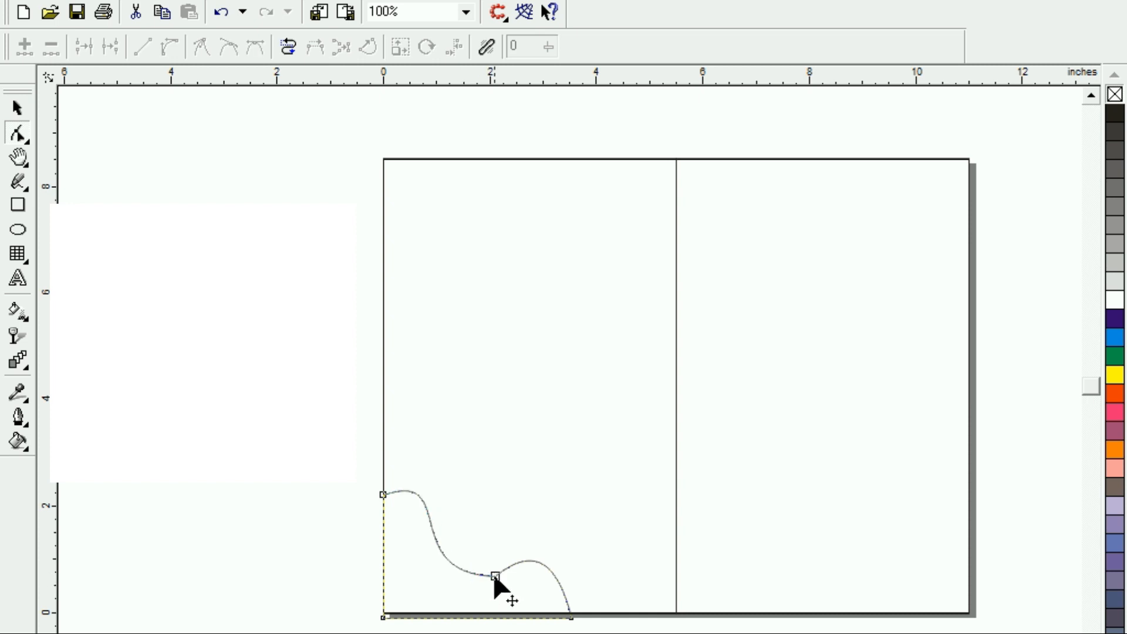
{"action": "left_click", "coordinate": [384, 496]}
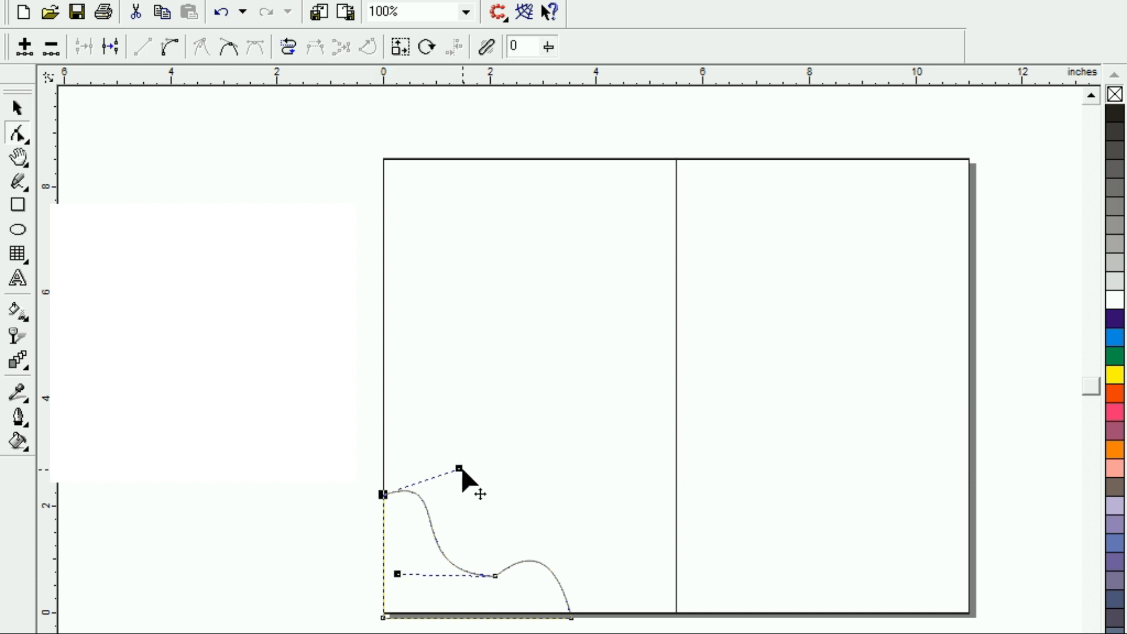
{"action": "left_click_drag", "start_coordinate": [461, 469], "coordinate": [461, 454]}
{"action": "left_click_drag", "start_coordinate": [398, 574], "coordinate": [425, 563]}
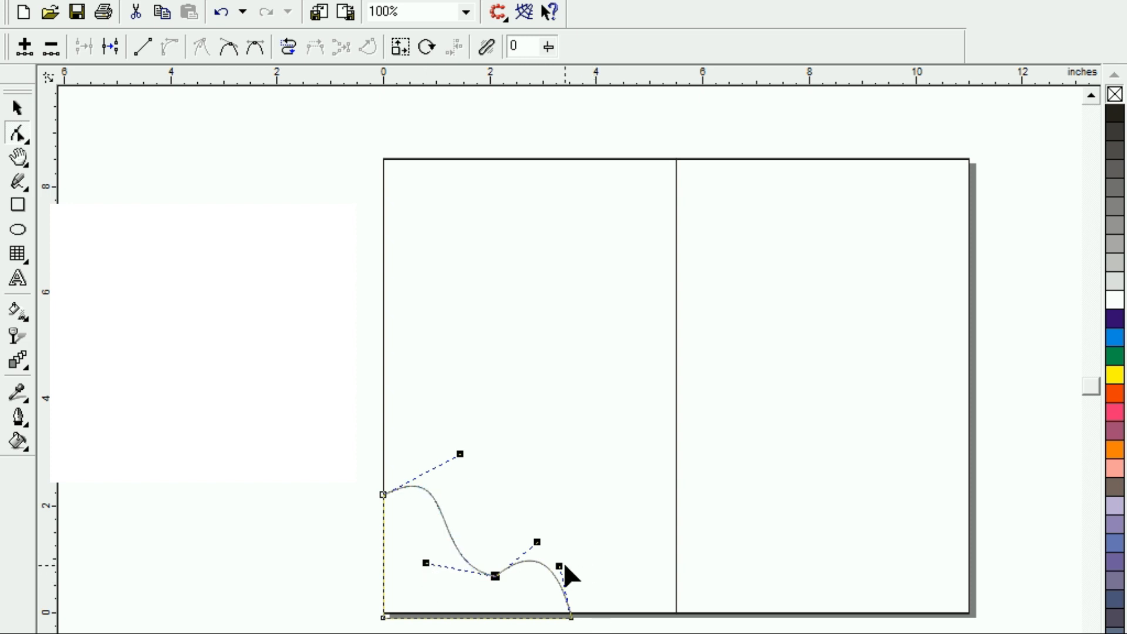
Reshape the corner shape's second hump with its curve handles and extend its lower-right node to about 4 inches on the ruler
{"action": "left_click", "coordinate": [559, 568]}
{"action": "mouse_move", "coordinate": [559, 568]}
{"action": "left_mouse_down"}
{"action": "mouse_move", "coordinate": [590, 563]}
{"action": "mouse_move", "coordinate": [578, 569]}
{"action": "left_mouse_up"}
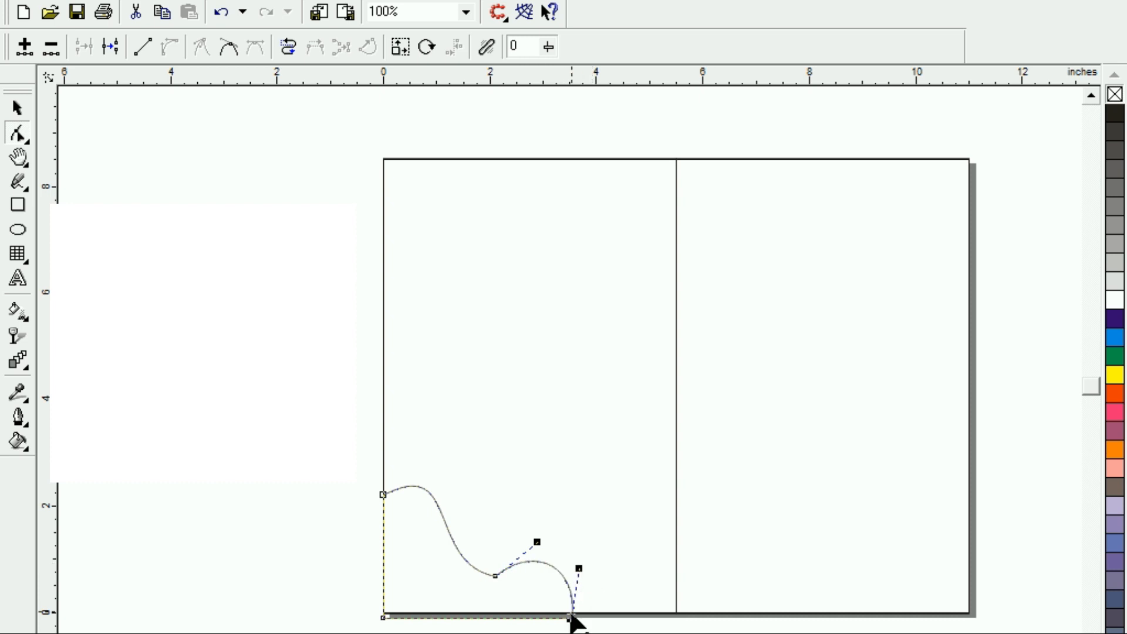
{"action": "left_click", "coordinate": [535, 544]}
{"action": "left_click", "coordinate": [495, 574]}
{"action": "left_click_drag", "start_coordinate": [536, 543], "coordinate": [531, 552]}
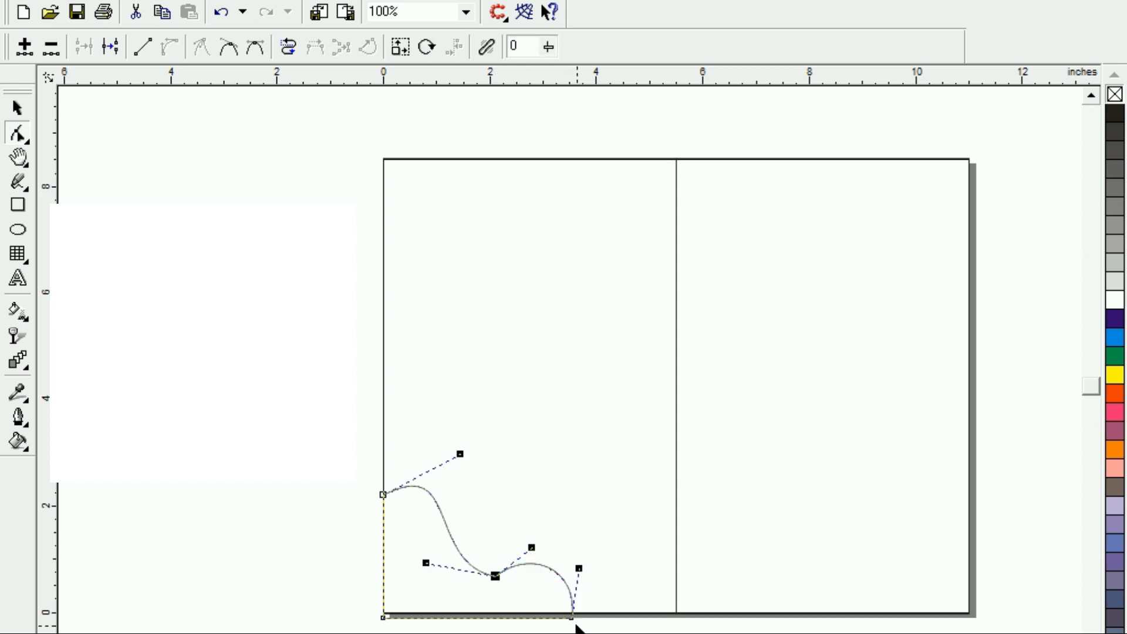
{"action": "left_click_drag", "start_coordinate": [574, 617], "coordinate": [599, 619]}
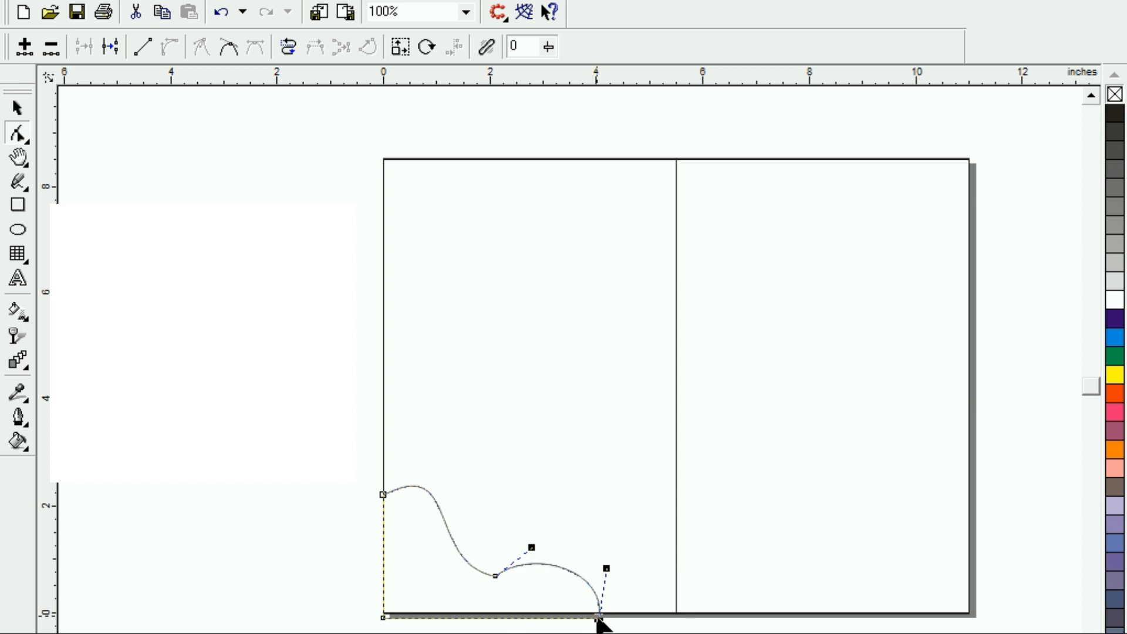
{"action": "left_click_drag", "start_coordinate": [608, 569], "coordinate": [579, 592]}
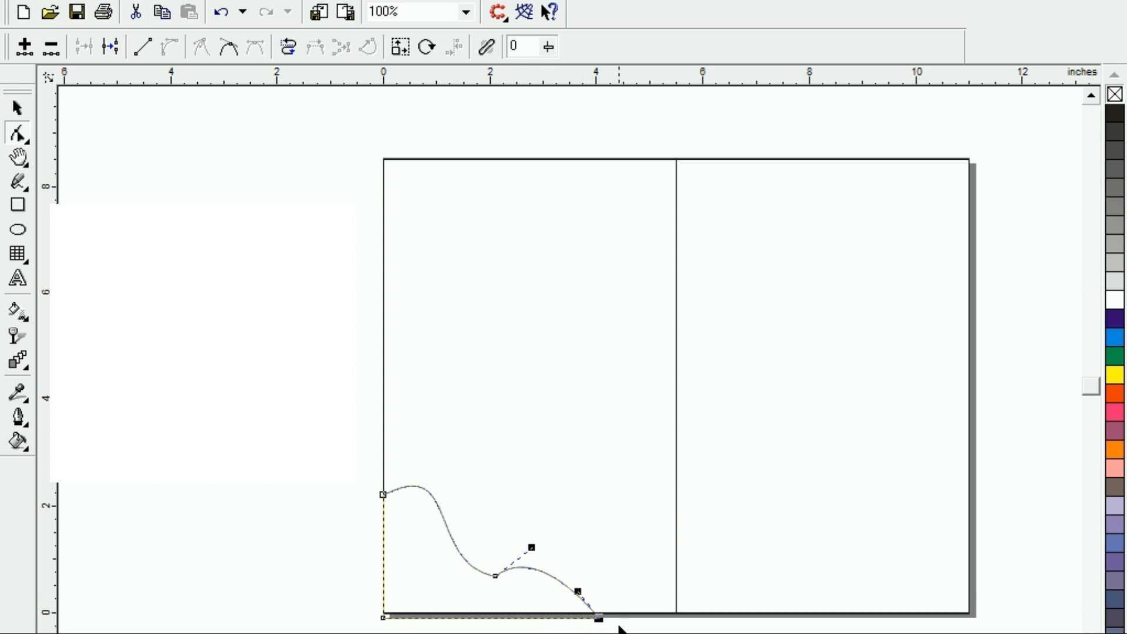
{"action": "left_click_drag", "start_coordinate": [559, 579], "coordinate": [562, 572]}
{"action": "key", "text": "Escape"}
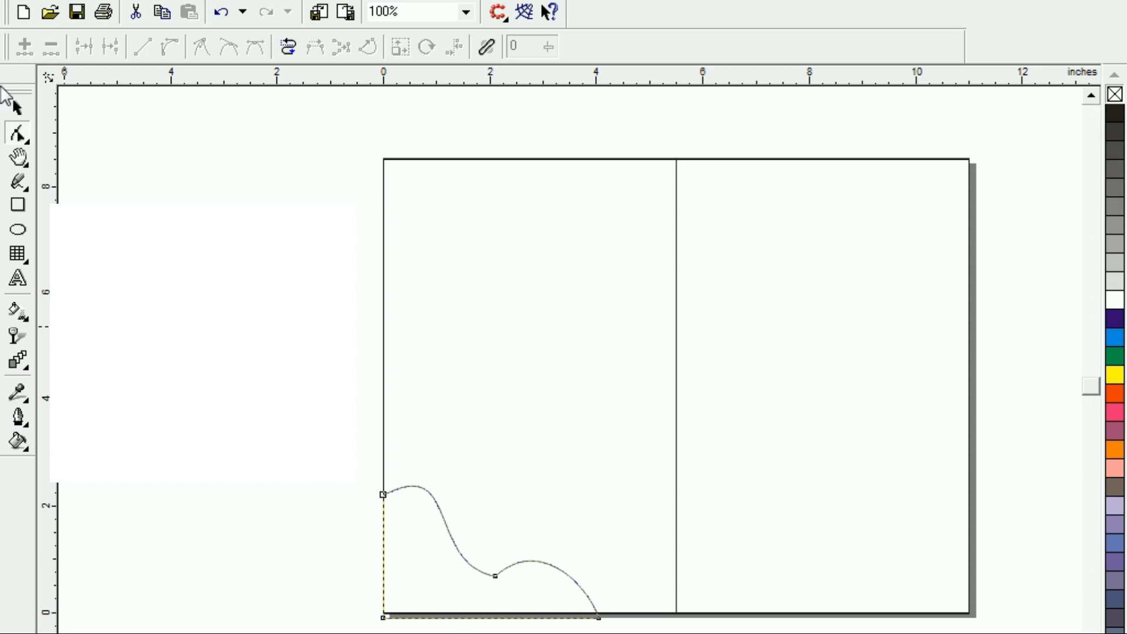
Fill the wavy corner shape with a dark olive-gold shade of yellow and remove its outline
{"action": "left_click", "coordinate": [18, 107]}
{"action": "double_click", "coordinate": [495, 609]}
{"action": "left_click", "coordinate": [18, 107]}
{"action": "left_click", "coordinate": [1112, 378]}
{"action": "left_click_drag", "start_coordinate": [1064, 441], "coordinate": [1095, 422]}
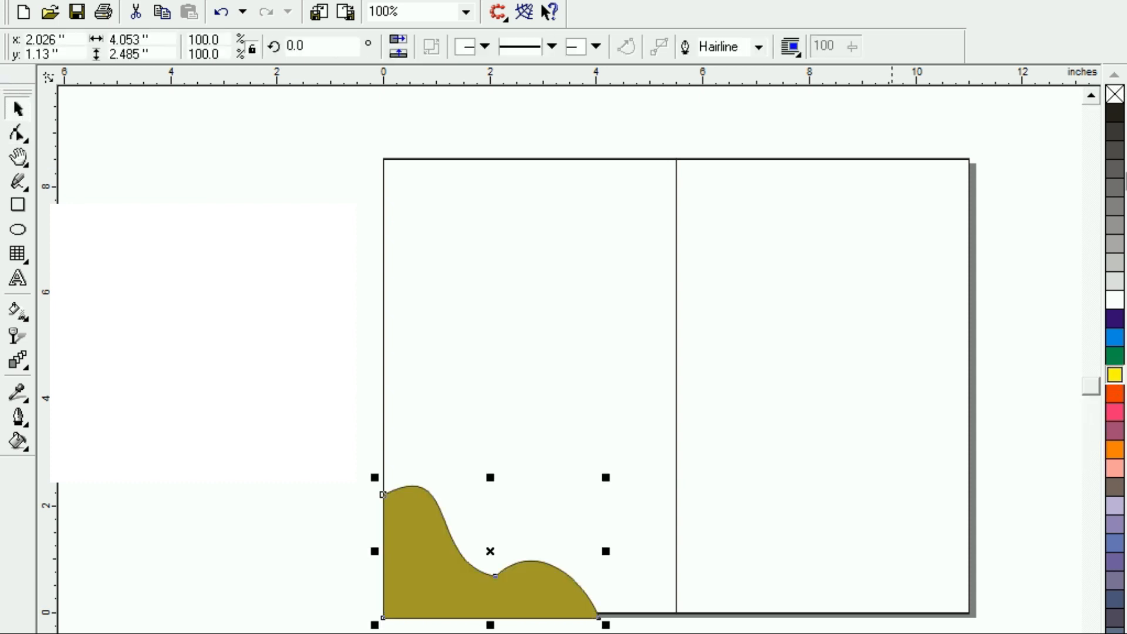
{"action": "right_click", "coordinate": [1115, 94]}
Draw a rectangle about 1.65 by 8.52 inches along the page's right edge, convert it to curves, and add a node midway down its left side
{"action": "key", "text": "F6"}
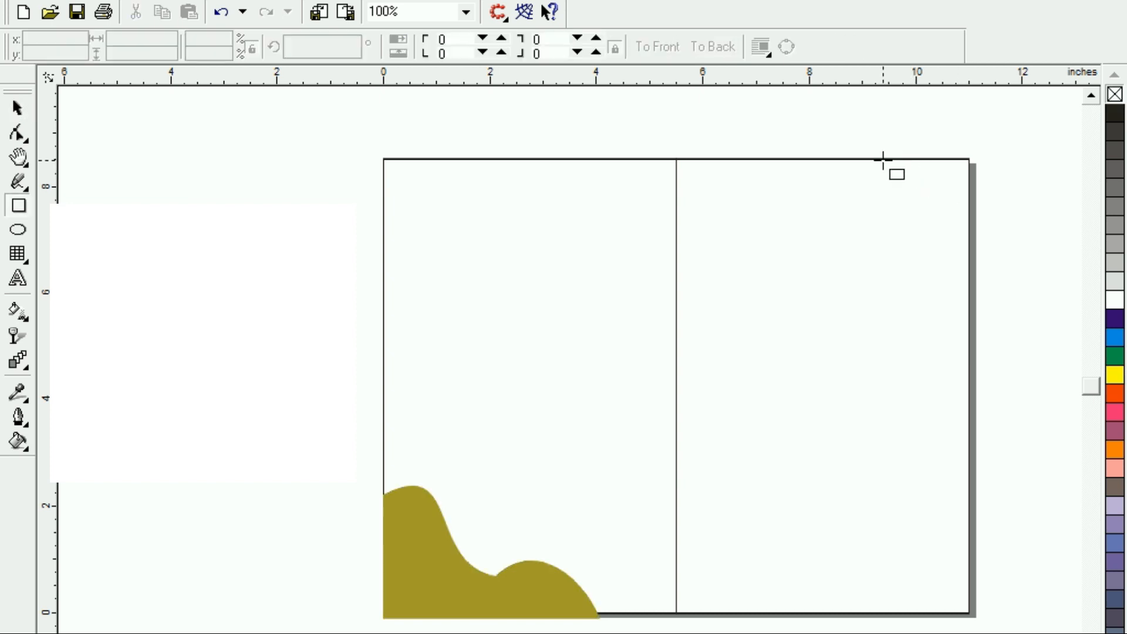
{"action": "left_click_drag", "start_coordinate": [883, 158], "coordinate": [971, 611]}
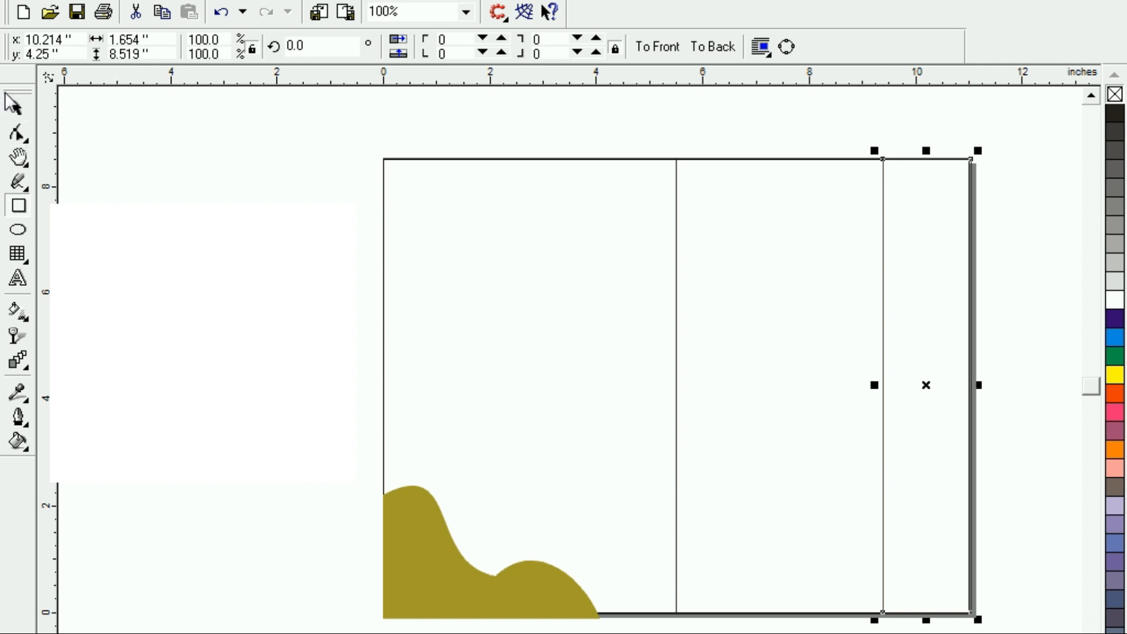
{"action": "left_click", "coordinate": [18, 131]}
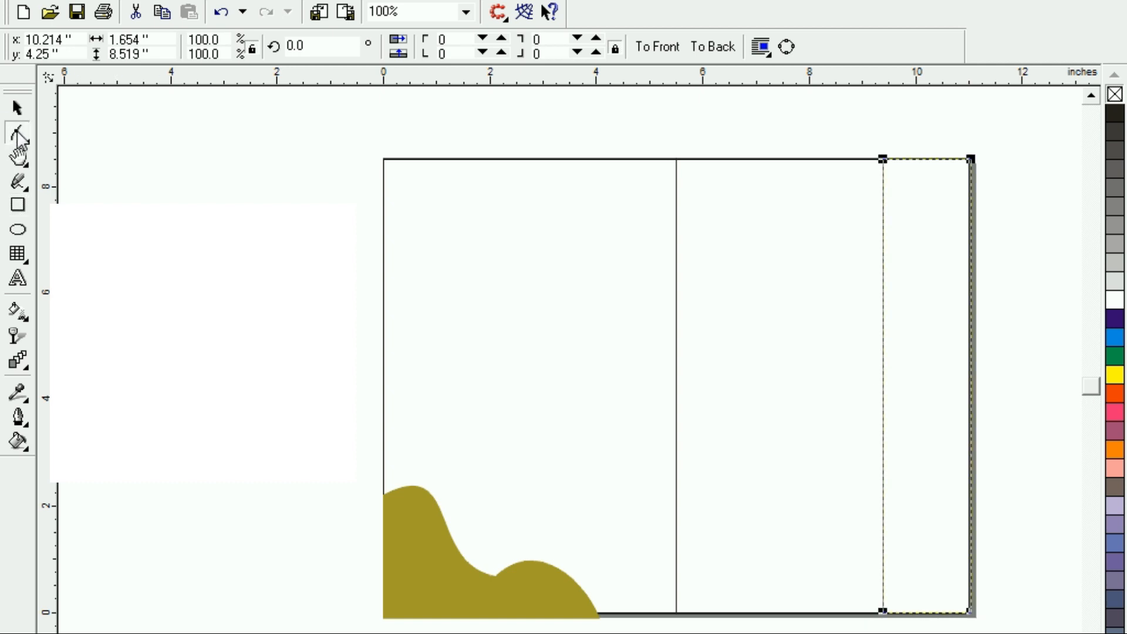
{"action": "left_click", "coordinate": [882, 358]}
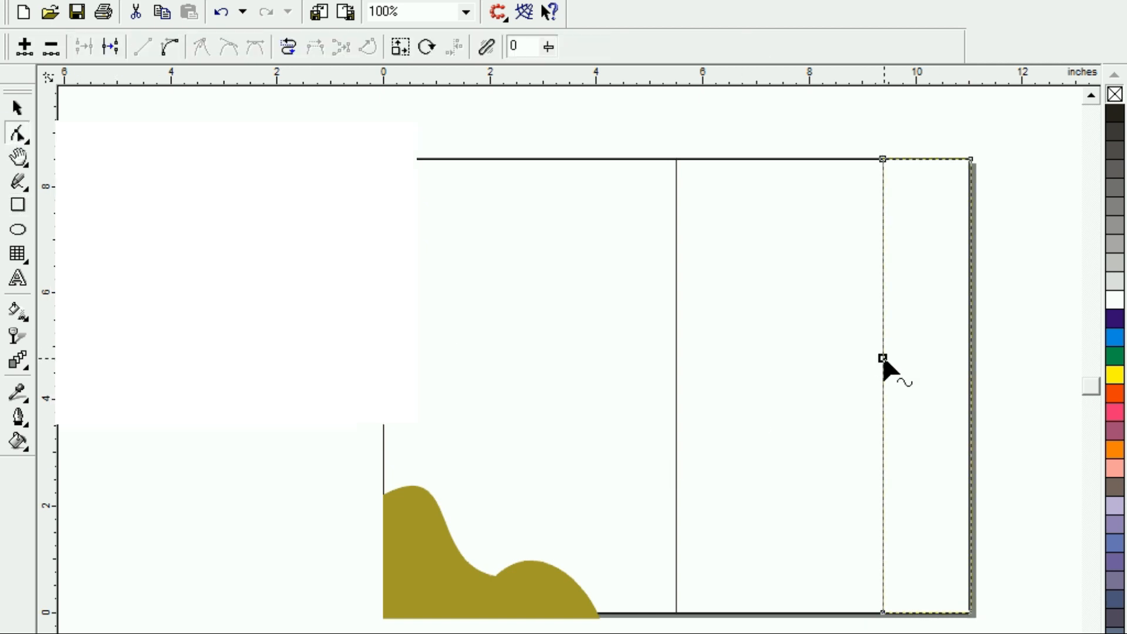
{"action": "left_click_drag", "start_coordinate": [883, 358], "coordinate": [879, 393]}
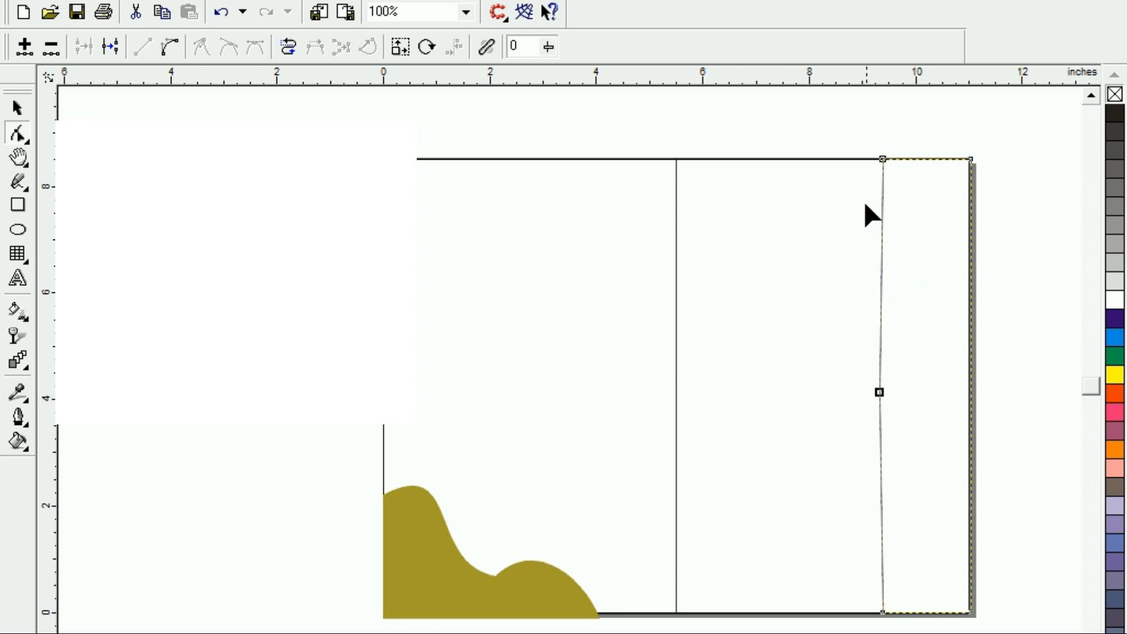
Convert the upper half of the right strip's left side to a curve and bow it outward to the left
{"action": "left_click", "coordinate": [883, 272]}
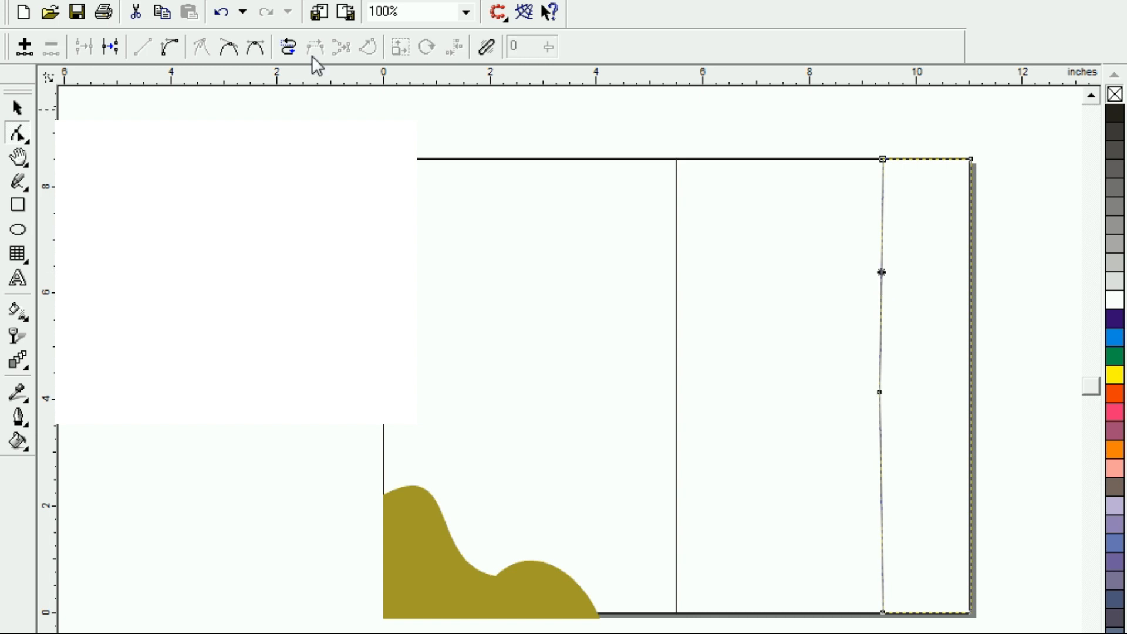
{"action": "left_click", "coordinate": [165, 45]}
{"action": "left_click_drag", "start_coordinate": [882, 272], "coordinate": [850, 272]}
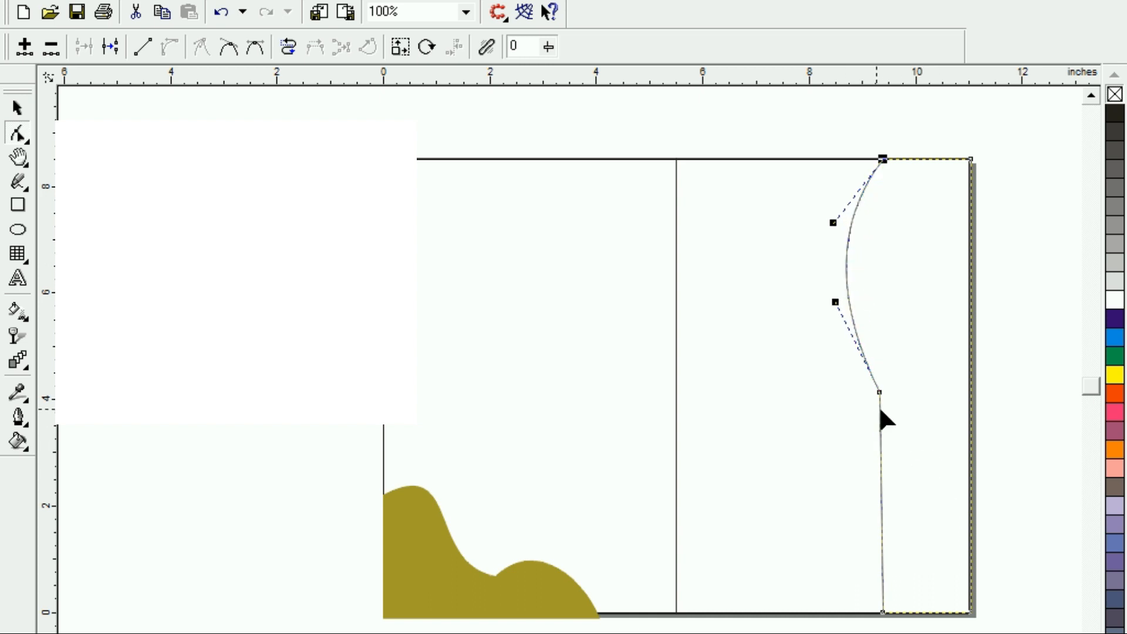
Convert the lower half of the right strip's left side to a curve and bow it inward to about 10.6 inches
{"action": "left_click", "coordinate": [882, 549]}
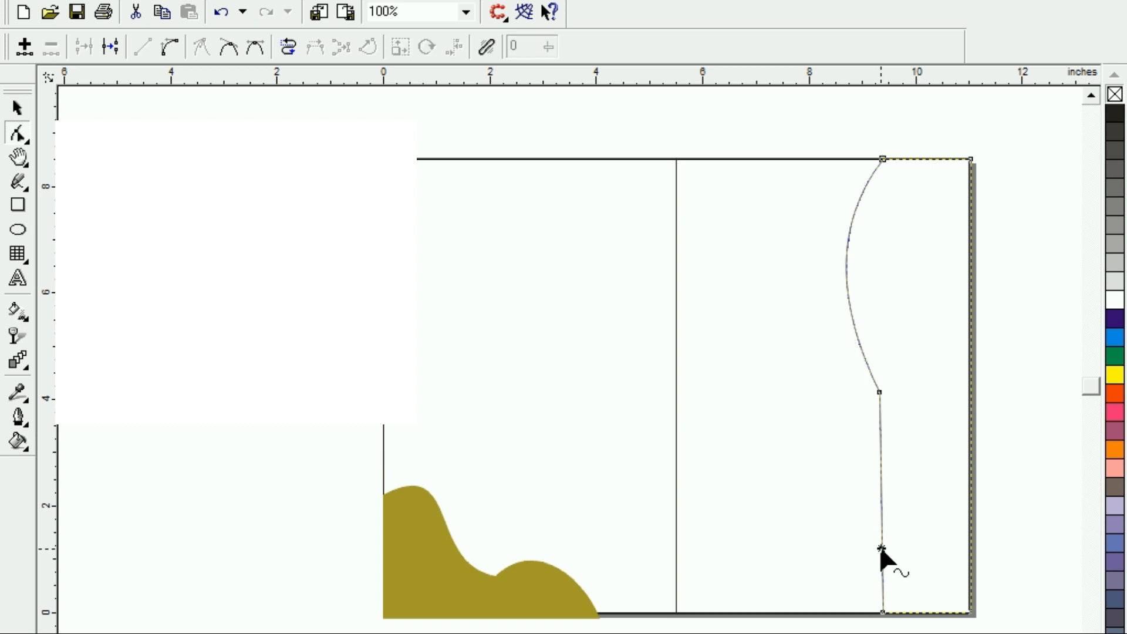
{"action": "right_click", "coordinate": [881, 549]}
{"action": "left_click", "coordinate": [924, 257]}
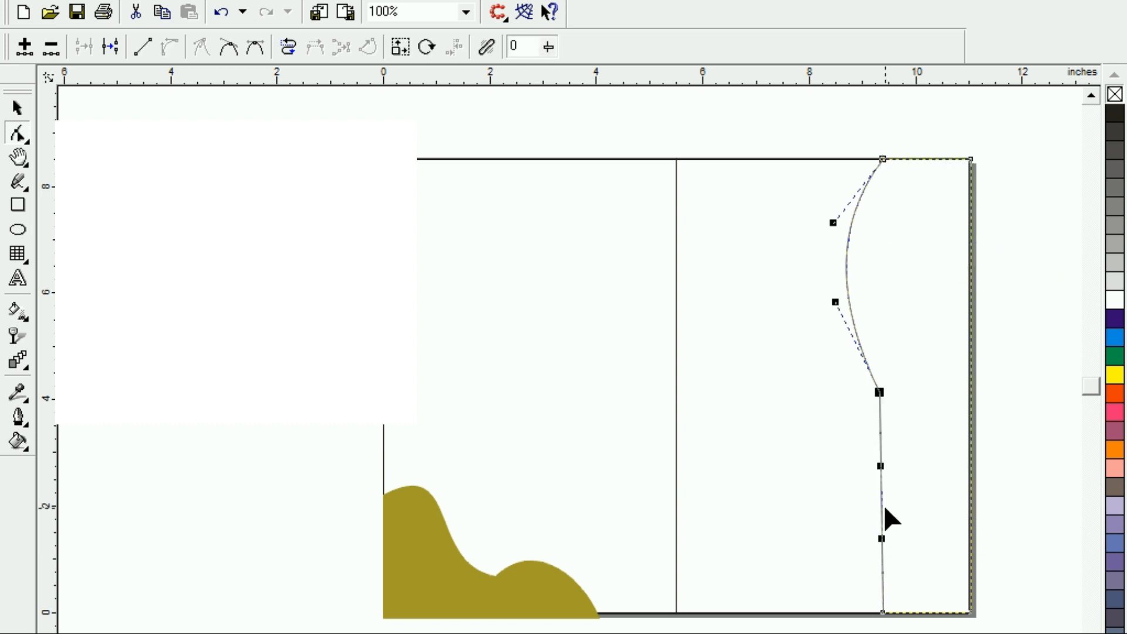
{"action": "left_click_drag", "start_coordinate": [884, 502], "coordinate": [951, 500]}
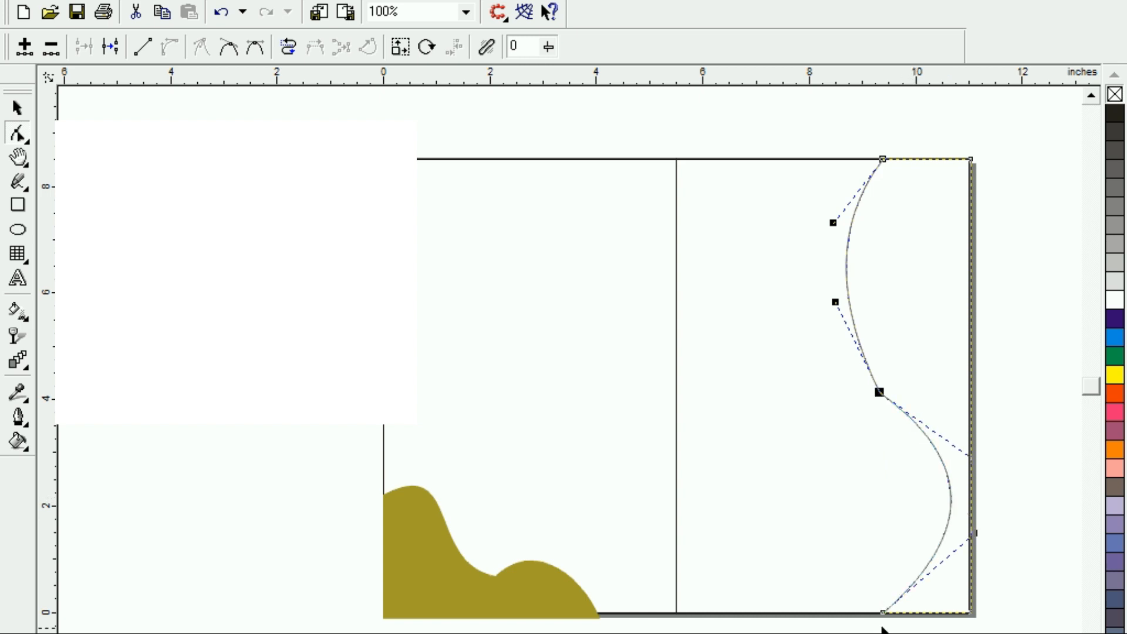
Delete the middle node on the strip's left side and reshape the side into one continuous S-curve
{"action": "left_click", "coordinate": [883, 624]}
{"action": "left_click", "coordinate": [879, 393]}
{"action": "key", "text": "Delete"}
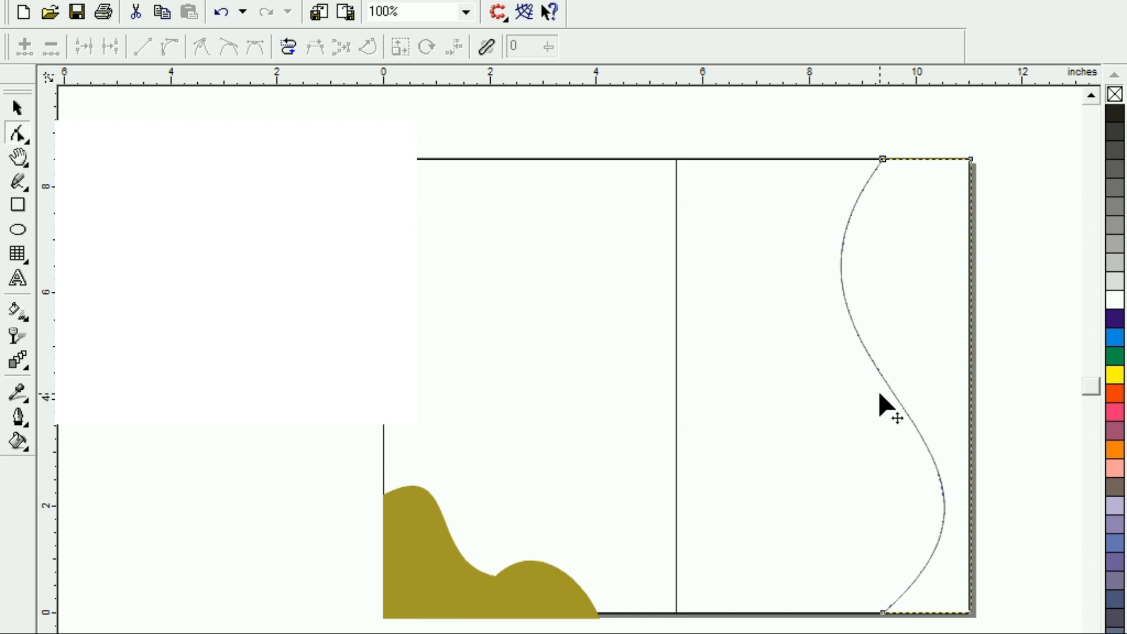
{"action": "left_click_drag", "start_coordinate": [911, 417], "coordinate": [927, 392]}
{"action": "left_click", "coordinate": [927, 391]}
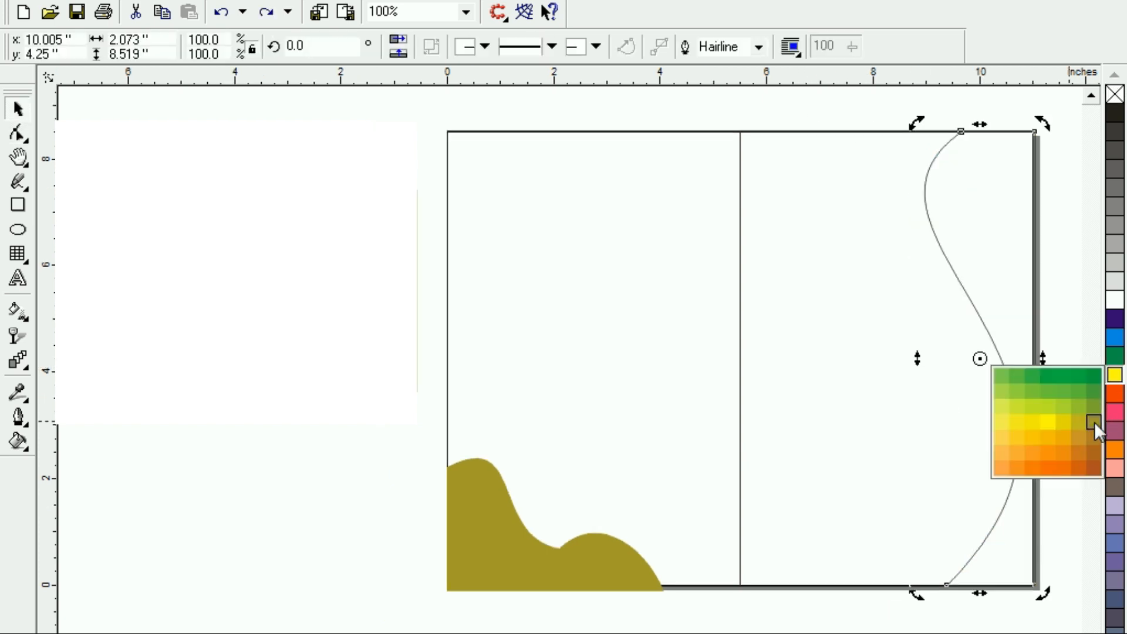
Fill the curved right strip with the same dark olive-gold as the corner shape and remove its outline
{"action": "left_click", "coordinate": [1091, 424]}
{"action": "right_click", "coordinate": [1115, 95]}
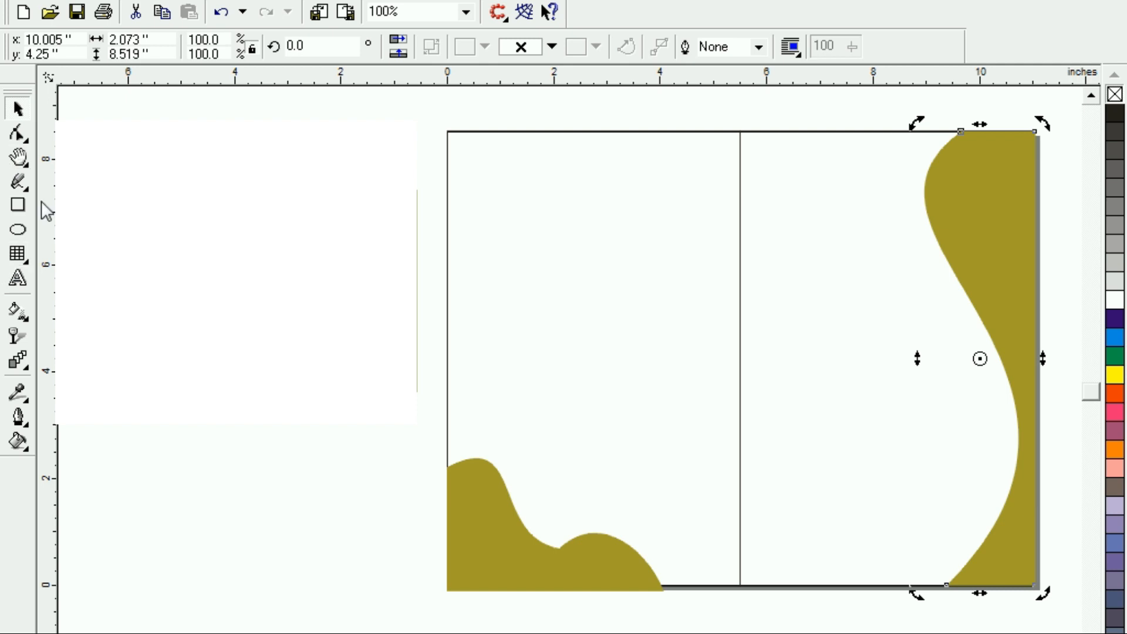
Draw a straight slanted stem line from inside the corner shape up to about 2 inches across the page
{"action": "key", "text": "F5"}
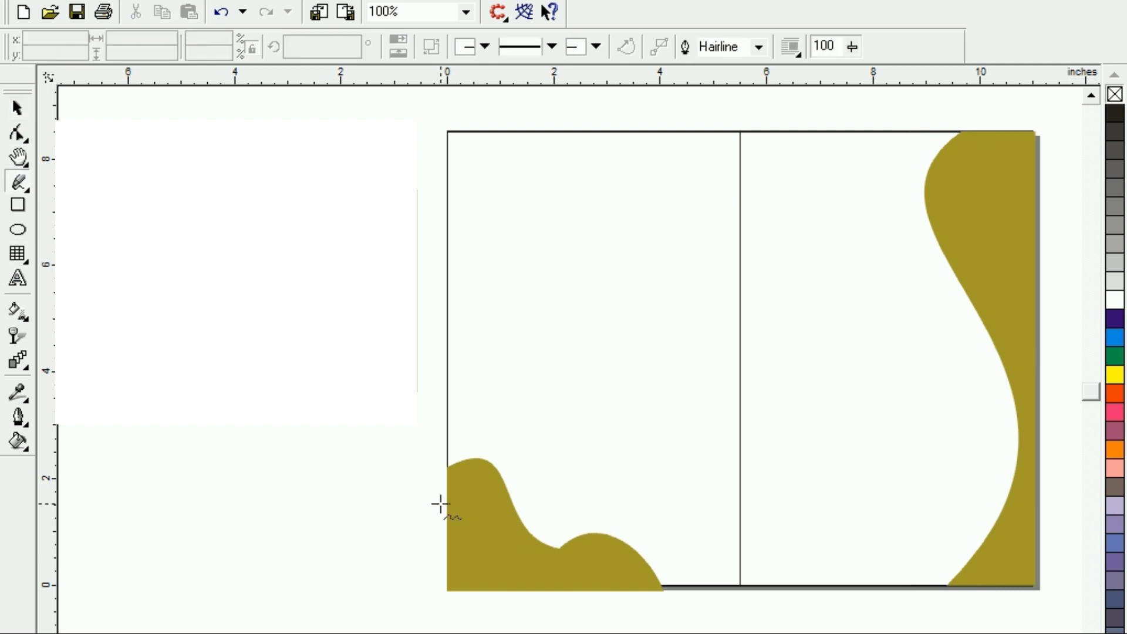
{"action": "left_click", "coordinate": [495, 522]}
{"action": "left_click", "coordinate": [552, 403]}
Draw a square about 1.53 inches wide above the stem line and convert it to curves
{"action": "key", "text": "F6"}
{"action": "left_click_drag", "start_coordinate": [551, 301], "coordinate": [634, 358]}
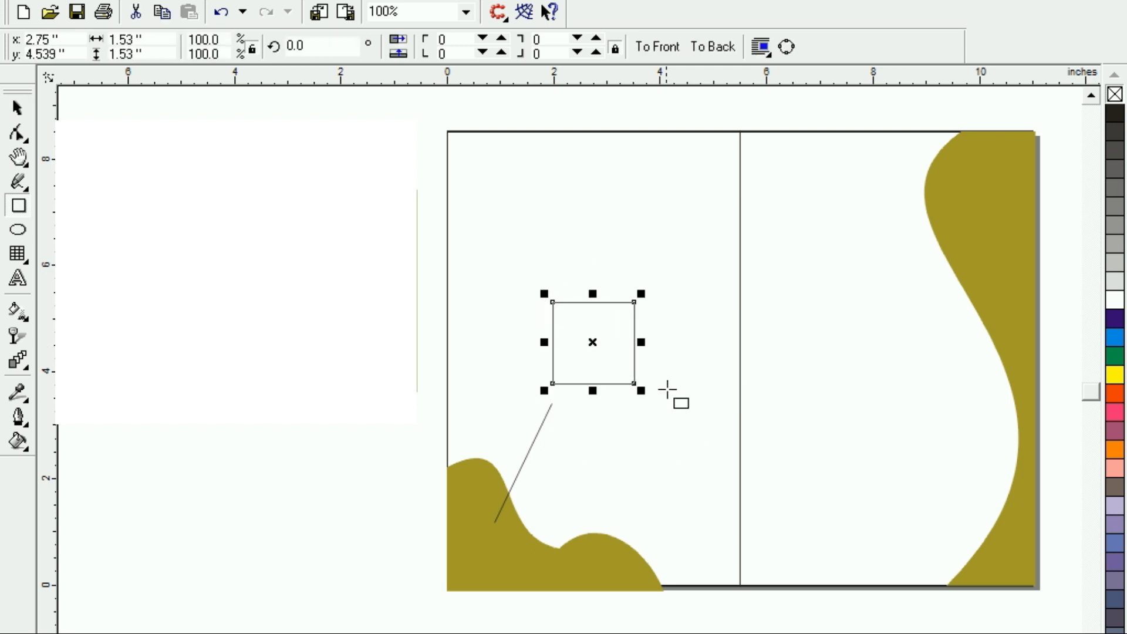
{"action": "left_click", "coordinate": [19, 134]}
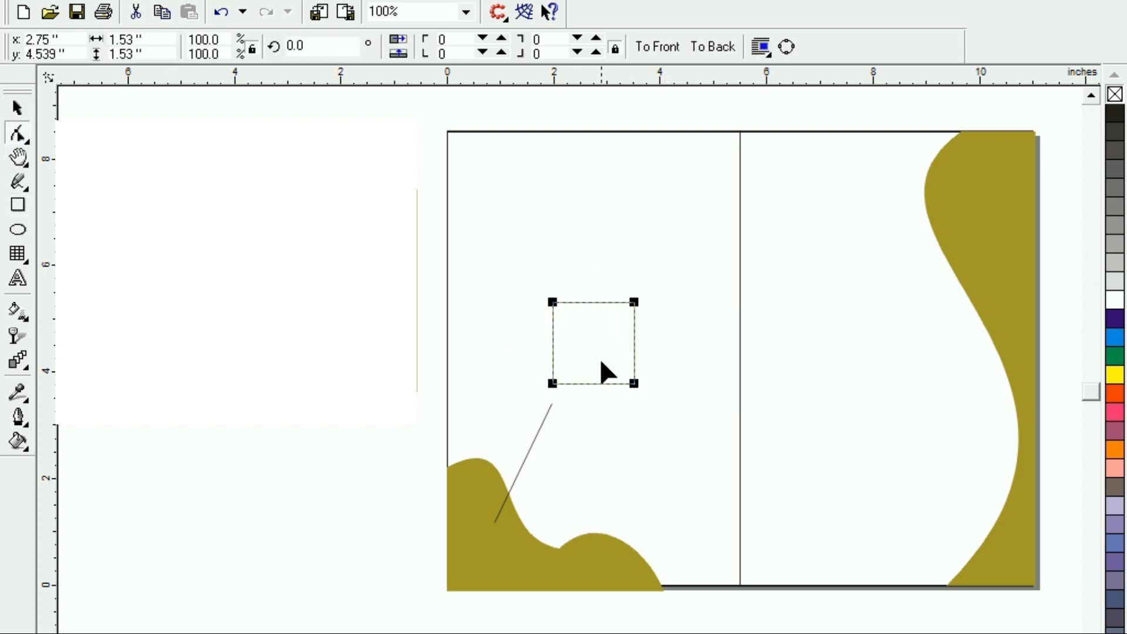
{"action": "key", "text": "ctrl+q"}
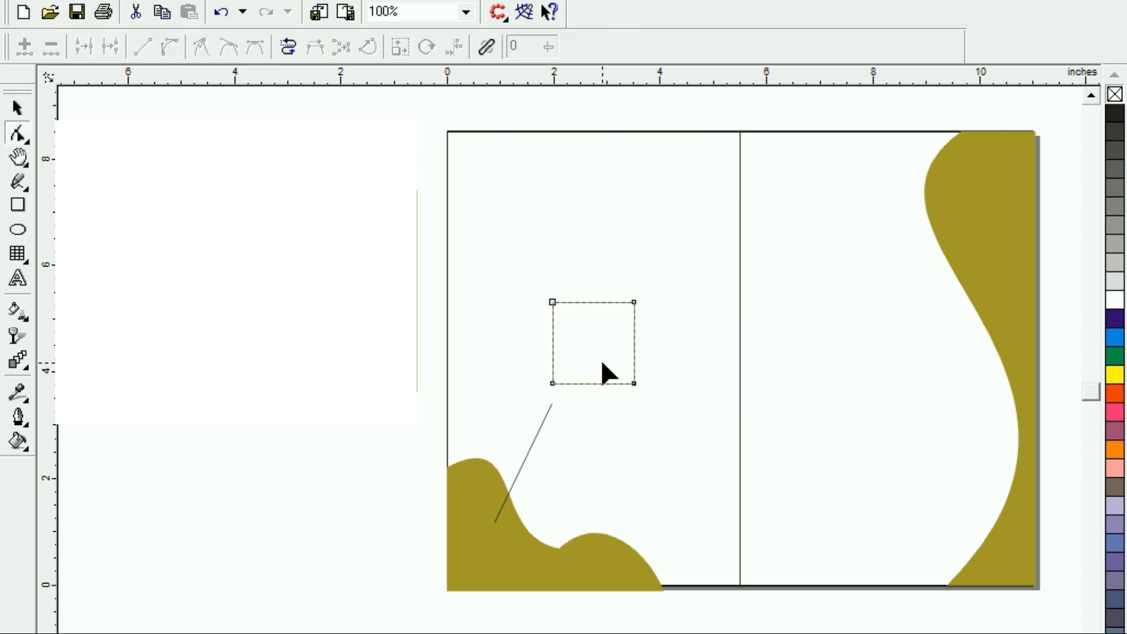
Delete the square's upper-left node, convert the resulting diagonal to a curve, and bow it outward
{"action": "left_click", "coordinate": [553, 303]}
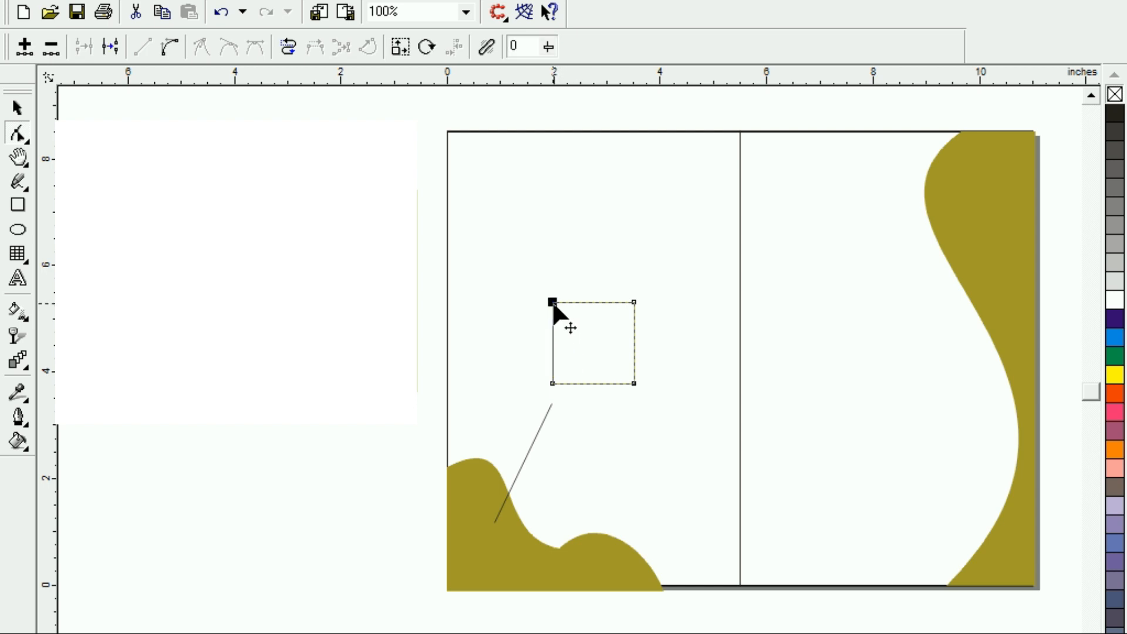
{"action": "key", "text": "Delete"}
{"action": "left_click", "coordinate": [591, 344]}
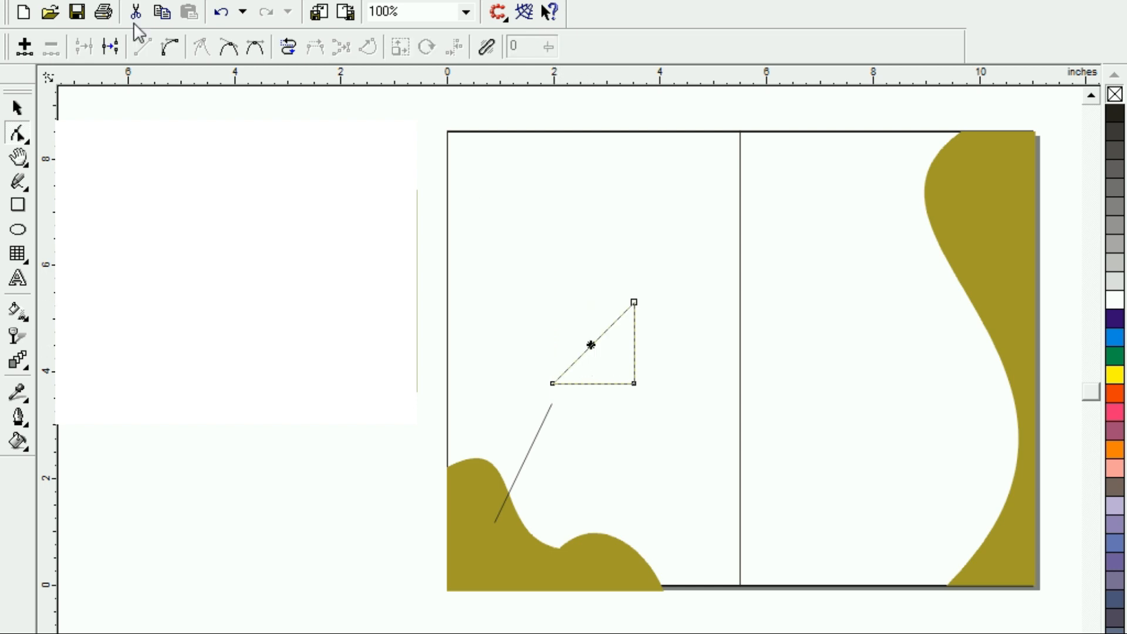
{"action": "left_click", "coordinate": [171, 48]}
{"action": "left_click_drag", "start_coordinate": [592, 343], "coordinate": [579, 318]}
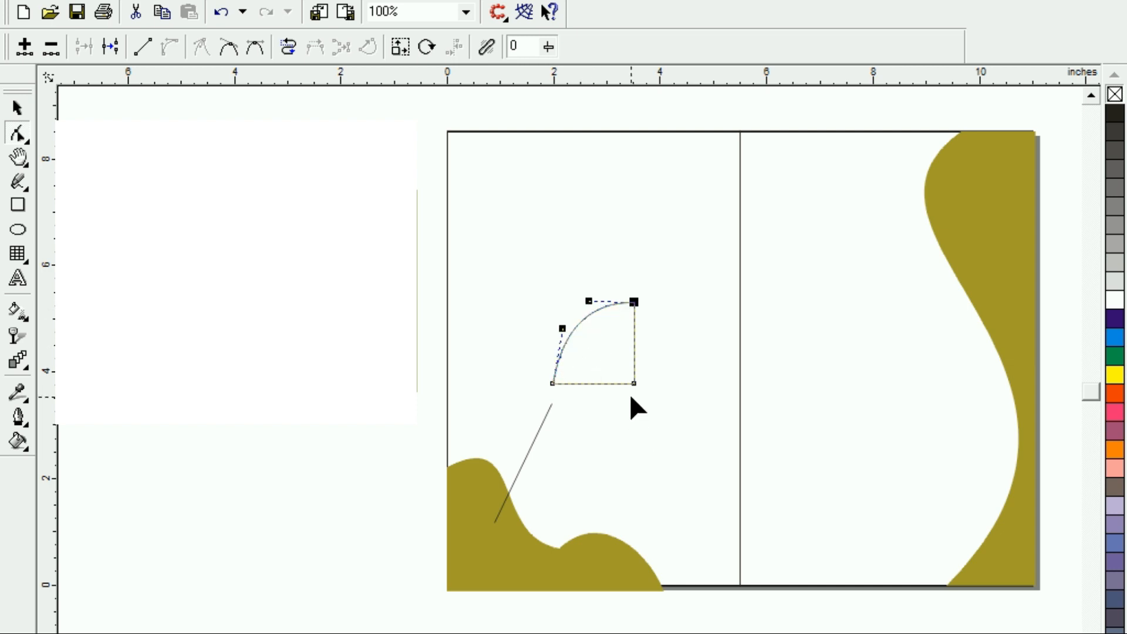
Delete the lower-right node, curve the remaining diagonal outward, and refine the handles to form a pointed leaf
{"action": "key", "text": "Delete"}
{"action": "right_click", "coordinate": [596, 346]}
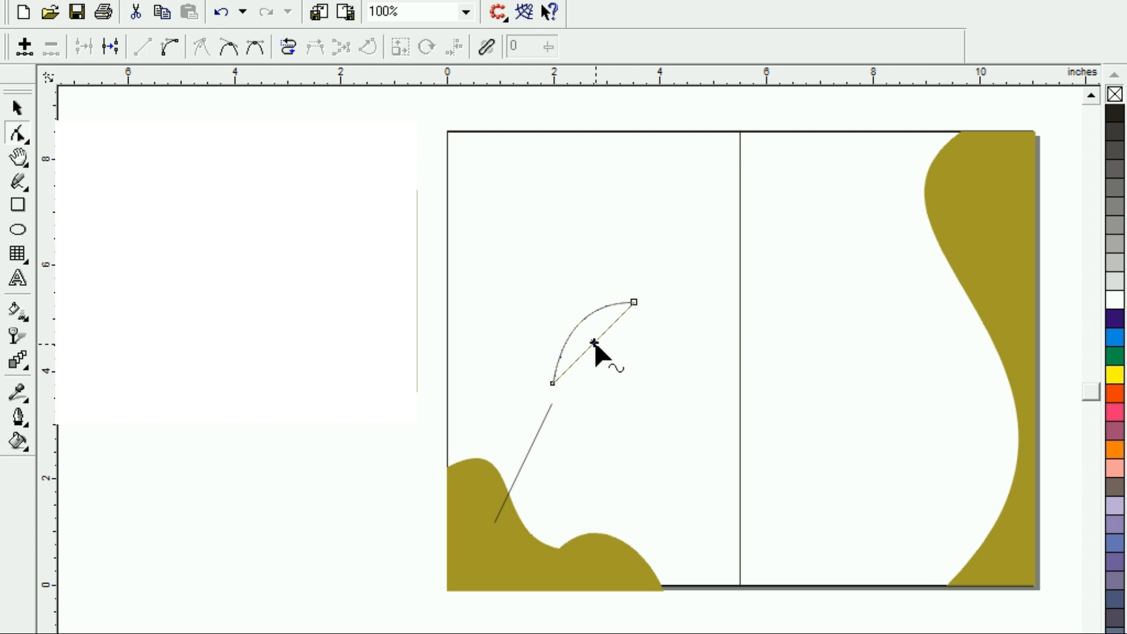
{"action": "left_click", "coordinate": [660, 440]}
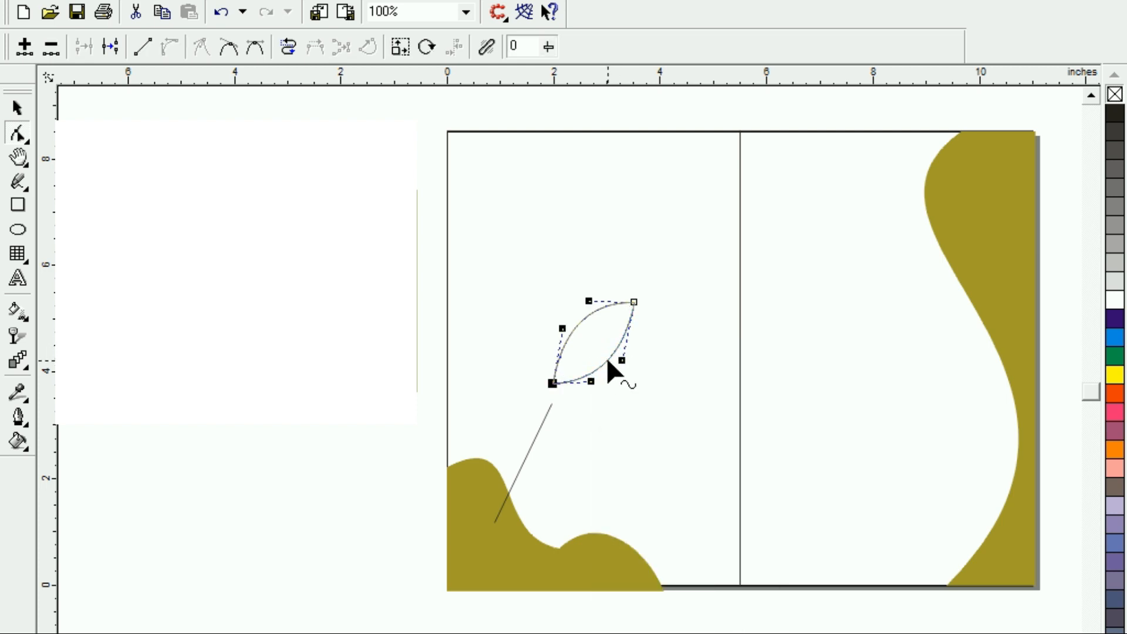
{"action": "left_click_drag", "start_coordinate": [590, 306], "coordinate": [563, 318]}
{"action": "mouse_move", "coordinate": [623, 361]}
{"action": "left_mouse_down"}
{"action": "mouse_move", "coordinate": [605, 347]}
{"action": "mouse_move", "coordinate": [618, 360]}
{"action": "left_mouse_up"}
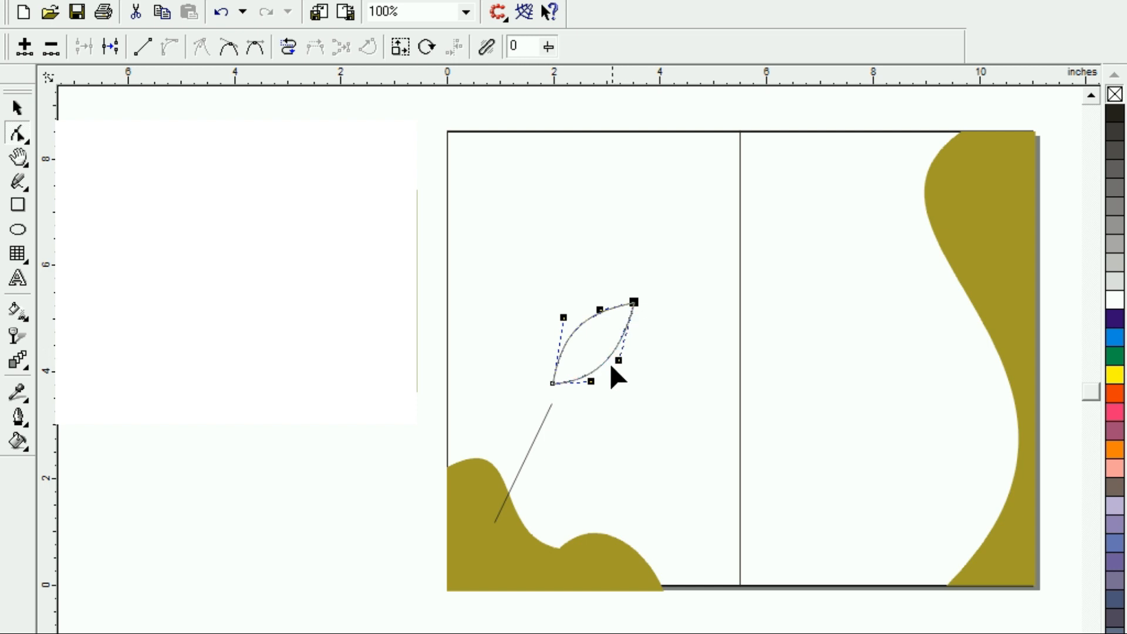
Draw a diagonal line about 2.04 by 2.04 inches through the leaf and centre it on the leaf
{"action": "key", "text": "space"}
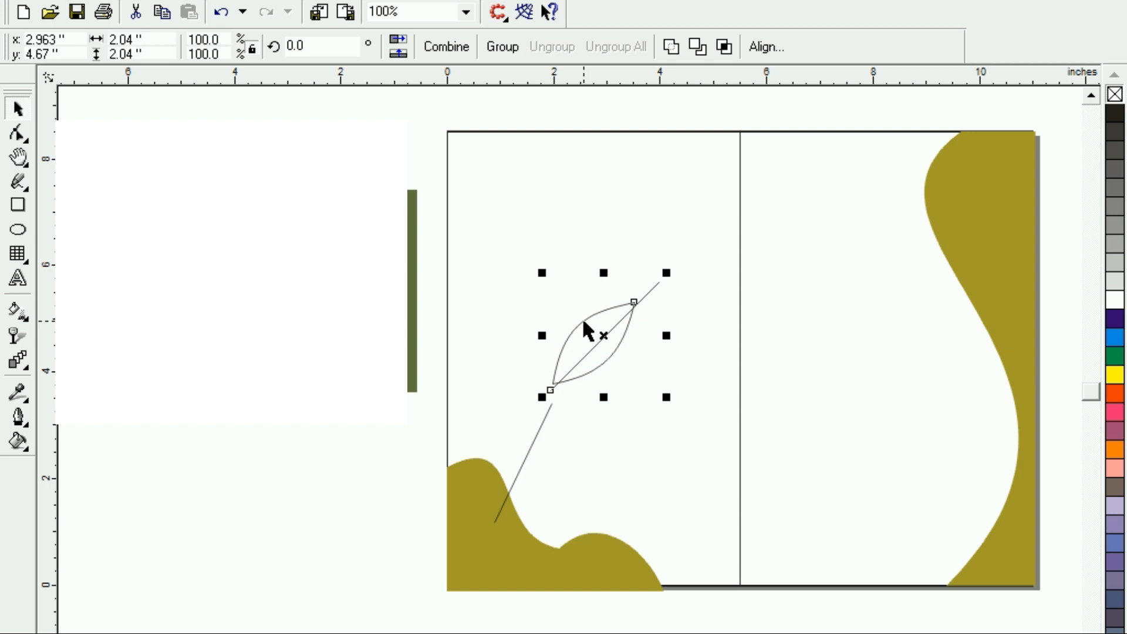
{"action": "scroll", "coordinate": [583, 322], "scroll_direction": "up", "scroll_amount": 1}
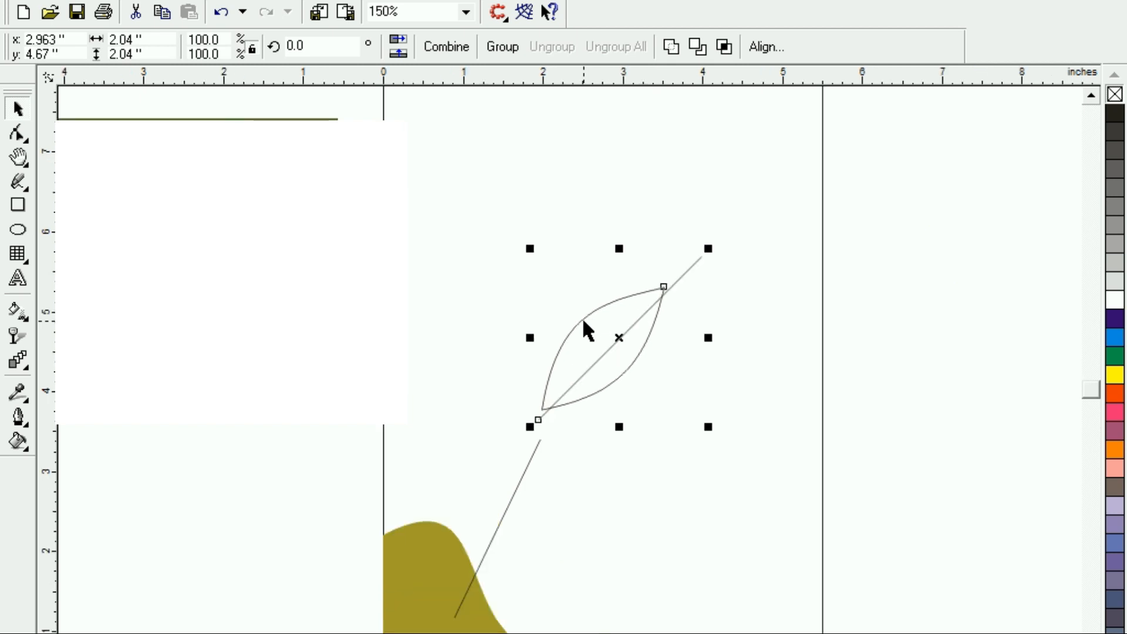
{"action": "key", "text": "Left"}
{"action": "key", "text": "Down"}
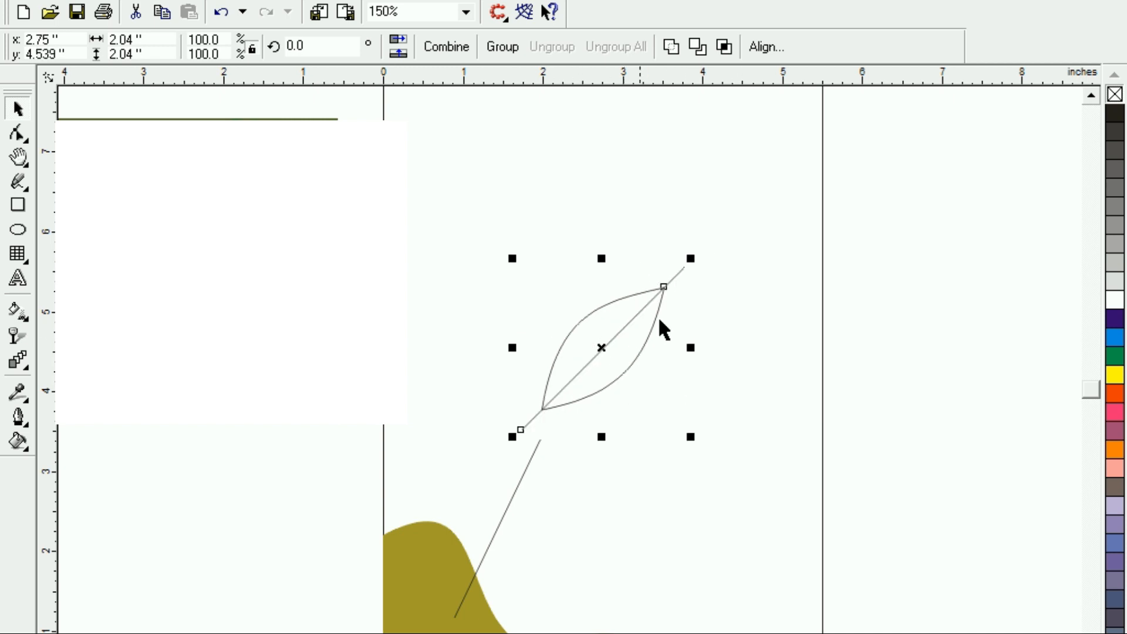
Convert the leaf's diagonal midline to a curve and bend it into a gentle S-shape passing through both leaf tips
{"action": "key", "text": "F10"}
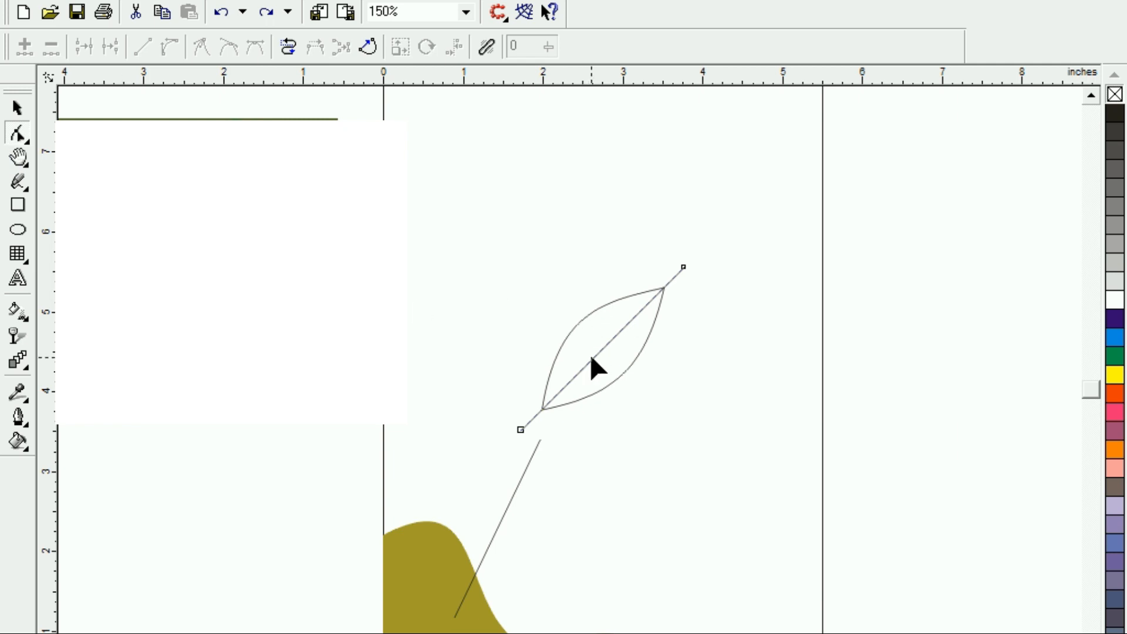
{"action": "left_click", "coordinate": [602, 345]}
{"action": "left_click", "coordinate": [170, 47]}
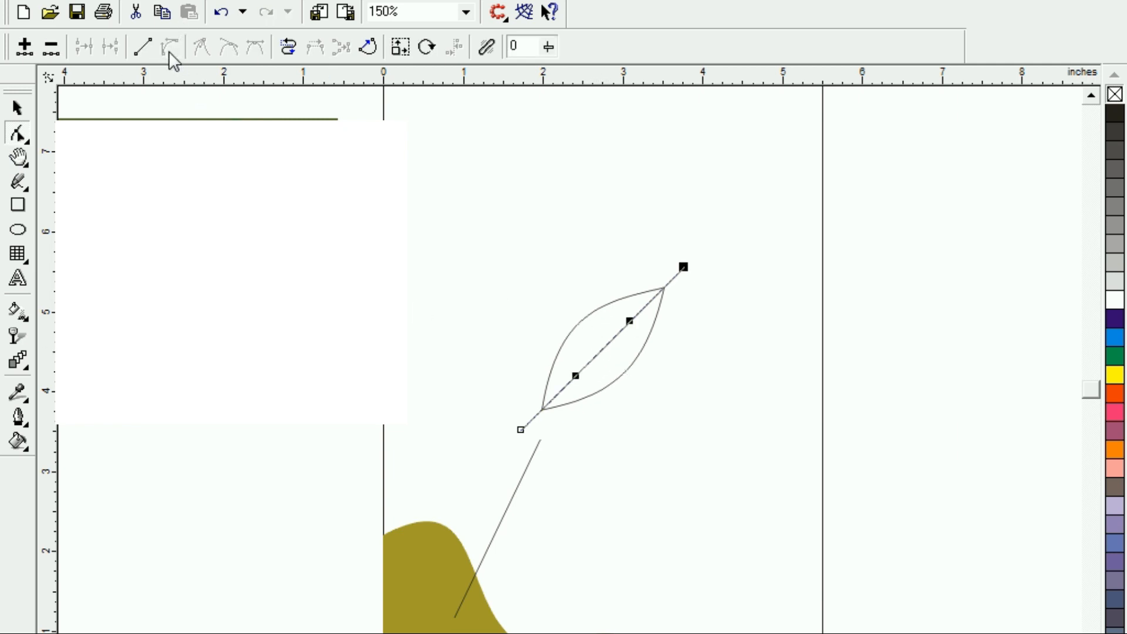
{"action": "left_click_drag", "start_coordinate": [627, 322], "coordinate": [619, 299]}
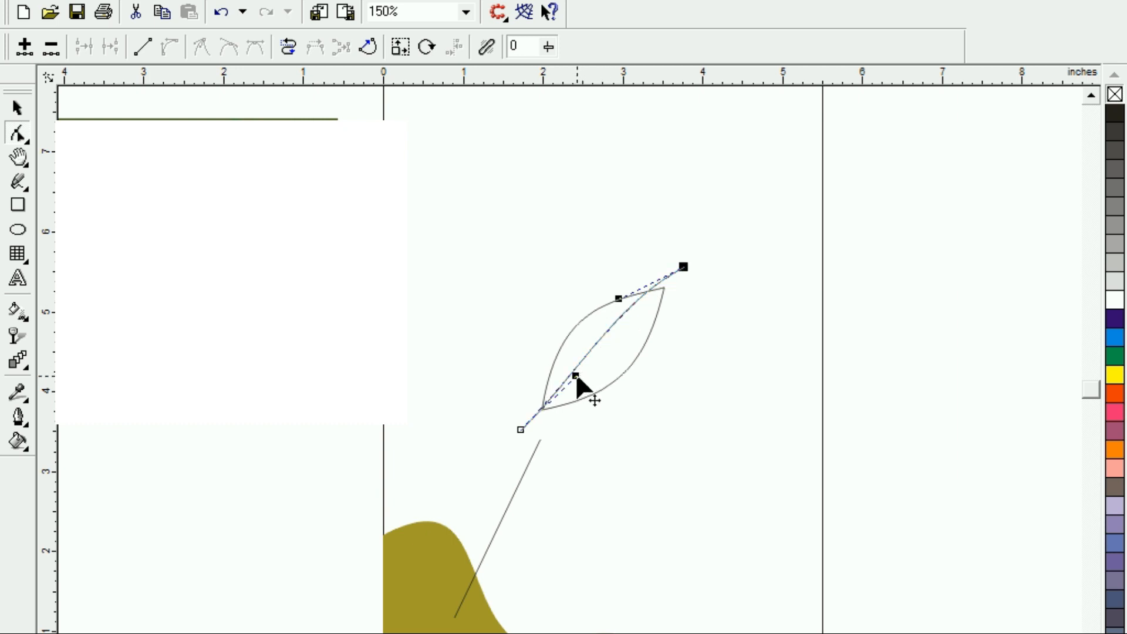
{"action": "left_click_drag", "start_coordinate": [577, 376], "coordinate": [584, 386]}
{"action": "left_click_drag", "start_coordinate": [684, 267], "coordinate": [688, 276]}
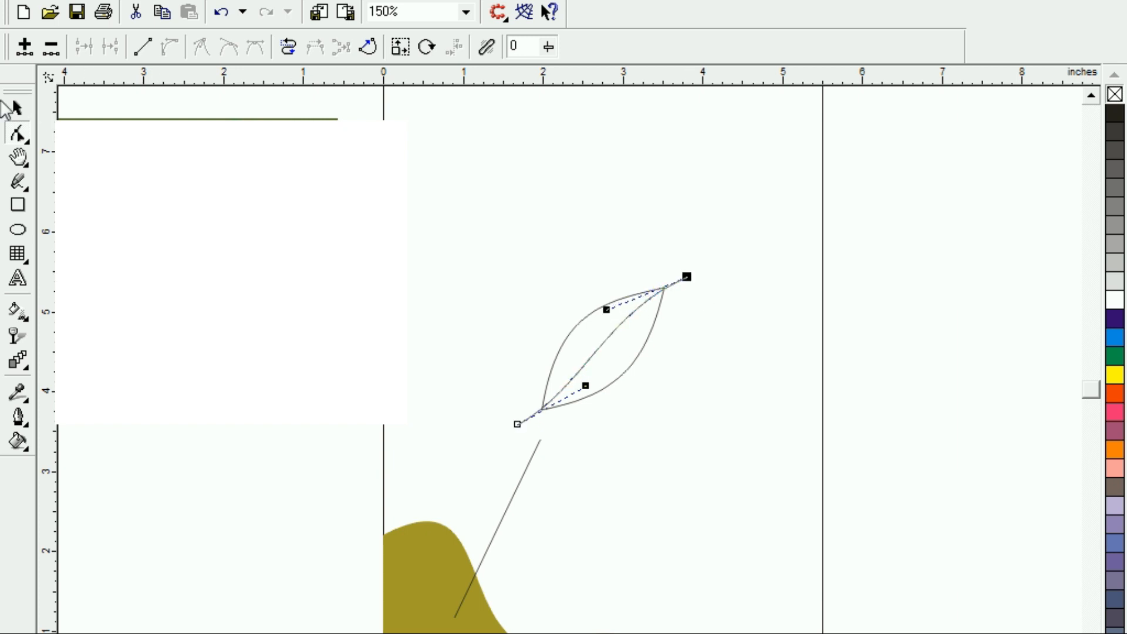
Trim the leaf with its S-shaped midline, moving the leaf clear to the lower right and deleting the cutting line
{"action": "left_click", "coordinate": [17, 108]}
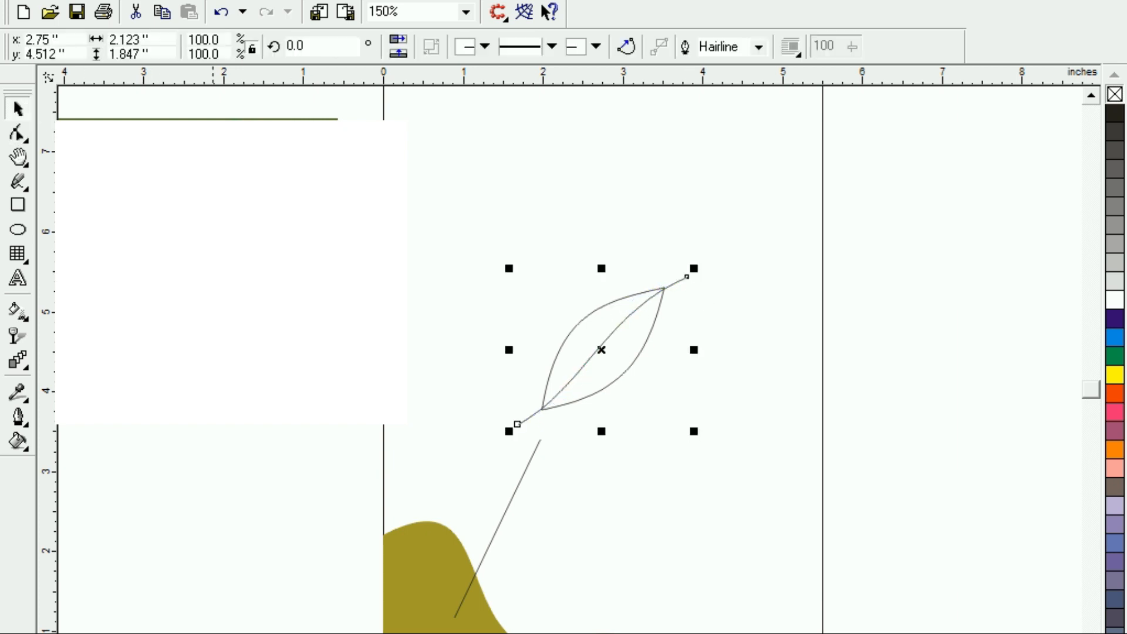
{"action": "left_click", "coordinate": [611, 378], "text": "shift"}
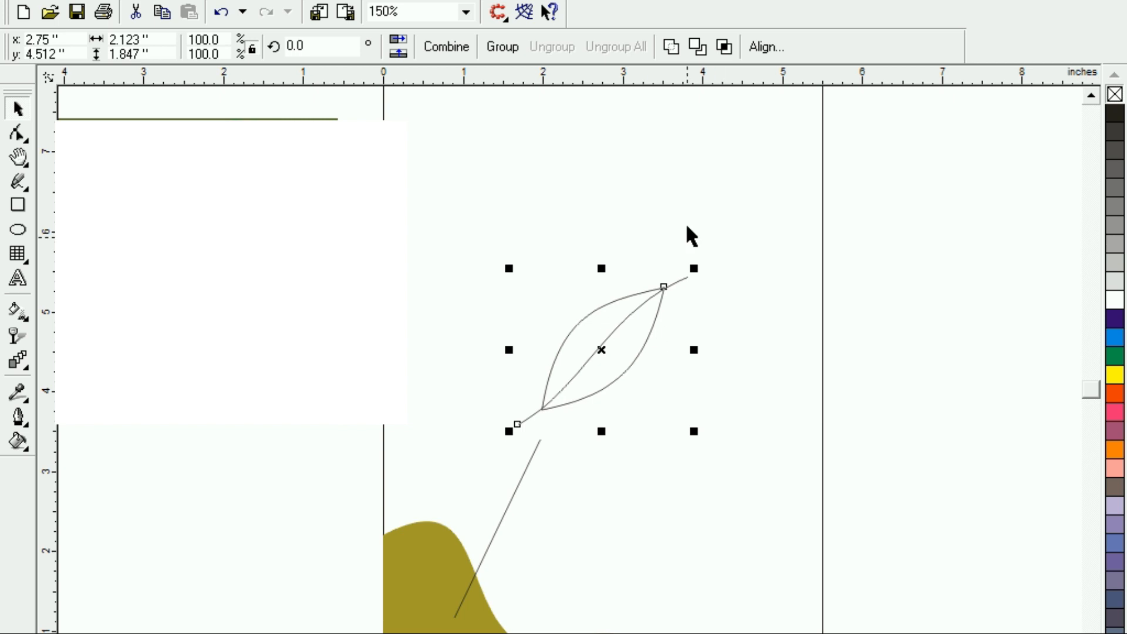
{"action": "left_click", "coordinate": [698, 48]}
{"action": "left_click_drag", "start_coordinate": [601, 351], "coordinate": [716, 428]}
{"action": "left_click", "coordinate": [599, 346]}
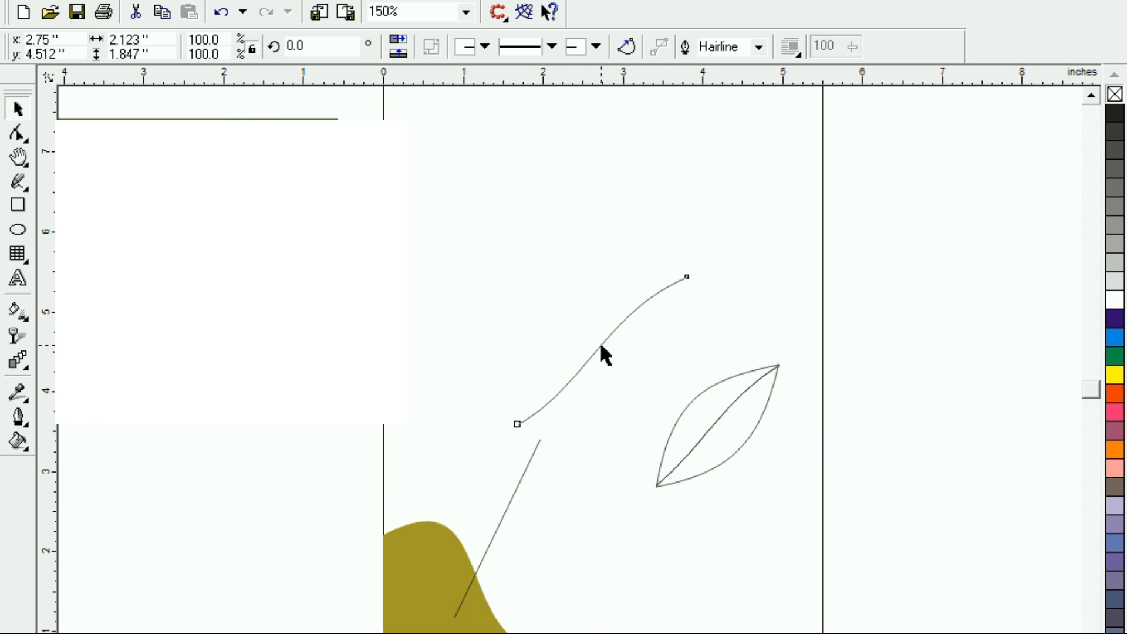
{"action": "key", "text": "Delete"}
Break the trimmed leaf apart into two separate halves
{"action": "left_click", "coordinate": [727, 422]}
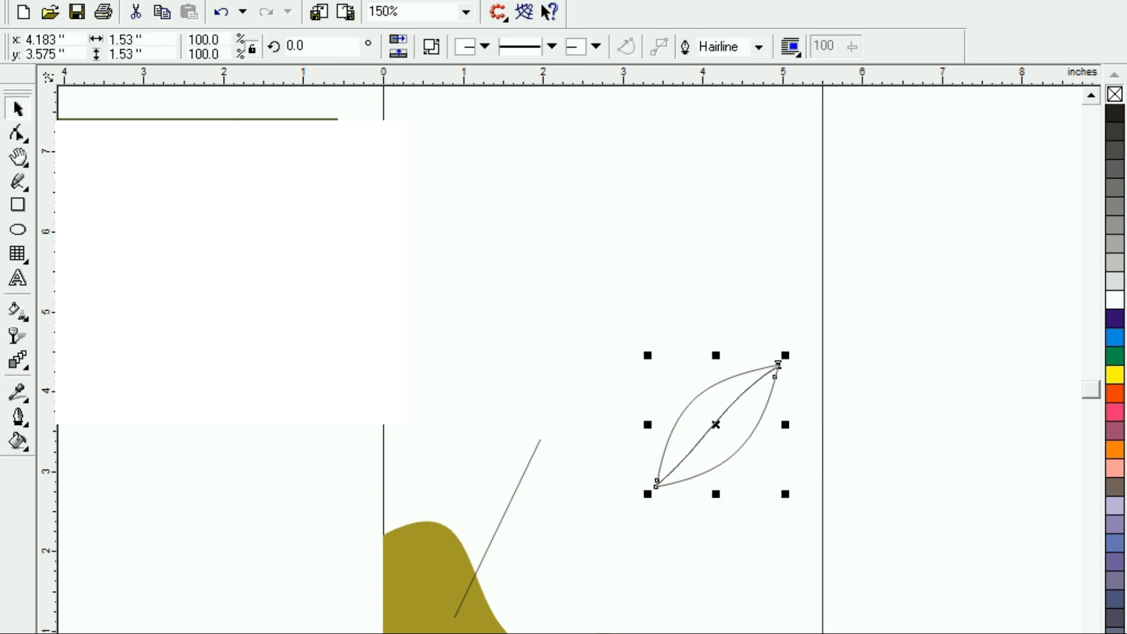
{"action": "left_click", "coordinate": [433, 47]}
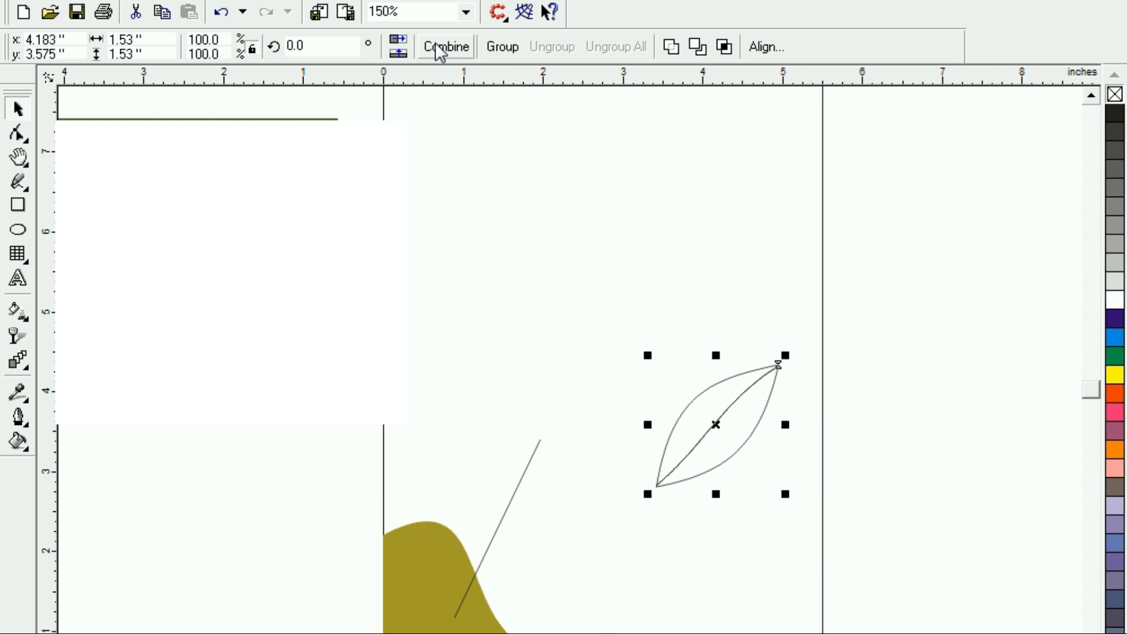
{"action": "left_click", "coordinate": [760, 525]}
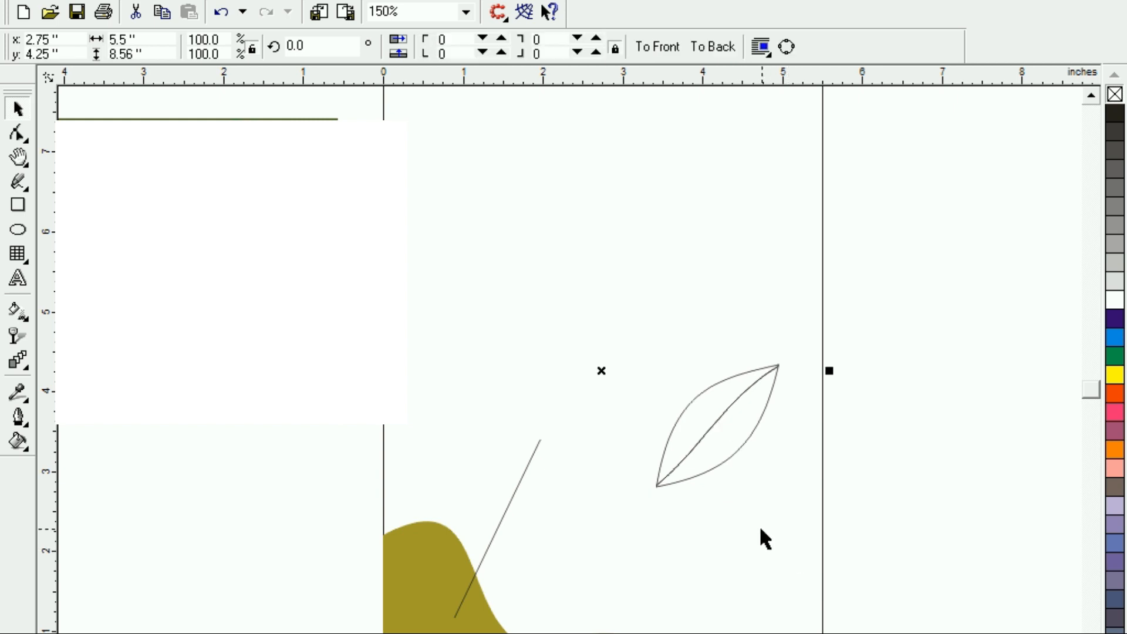
{"action": "left_click", "coordinate": [752, 411]}
{"action": "left_click_drag", "start_coordinate": [752, 458], "coordinate": [803, 506]}
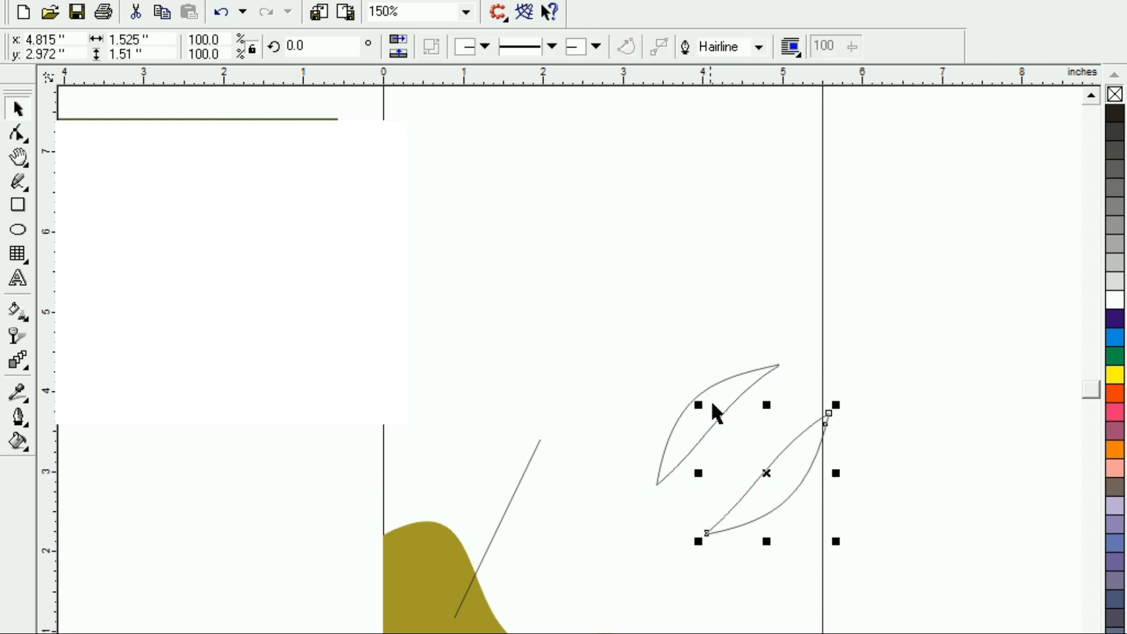
{"action": "key", "text": "ctrl+z"}
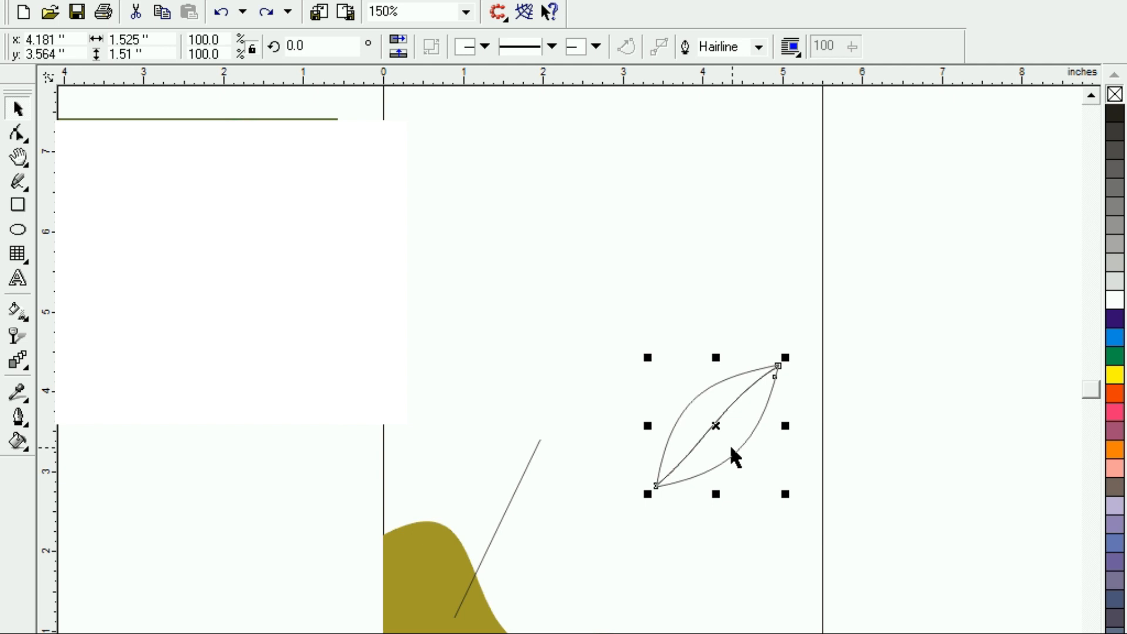
Group the two leaf halves into one object
{"action": "left_click", "coordinate": [755, 491]}
{"action": "left_click", "coordinate": [758, 427]}
{"action": "left_click", "coordinate": [710, 405], "text": "shift"}
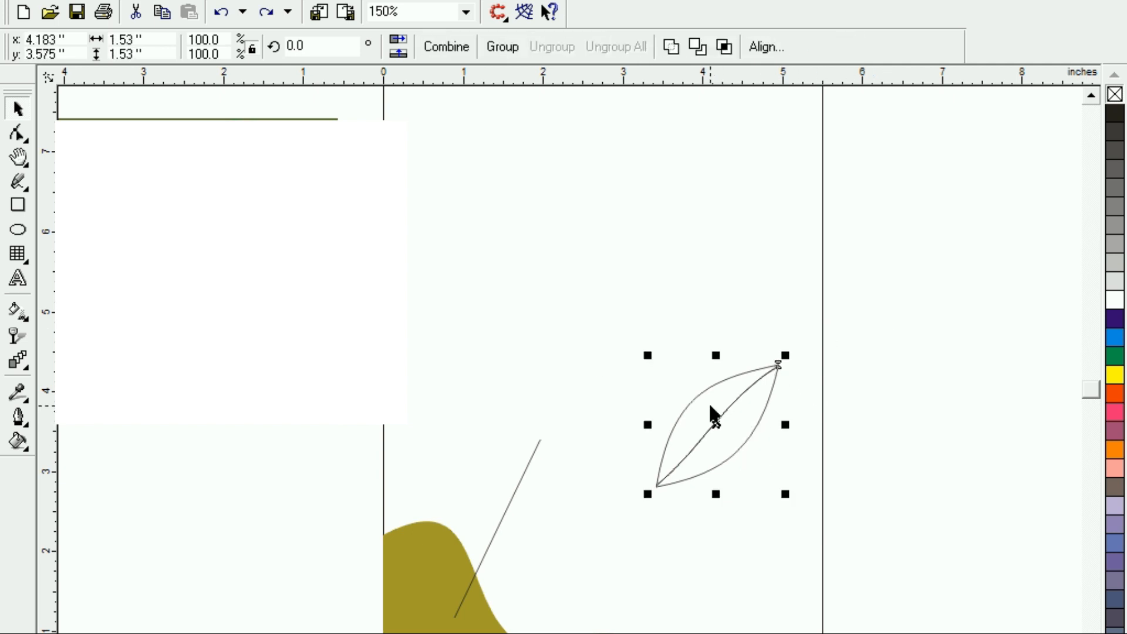
{"action": "left_click", "coordinate": [500, 46]}
Place a reduced copy of the leaf at the upper end of the stem line and group it with the line
{"action": "key", "text": "shift+F4"}
{"action": "left_click_drag", "start_coordinate": [597, 445], "coordinate": [553, 413]}
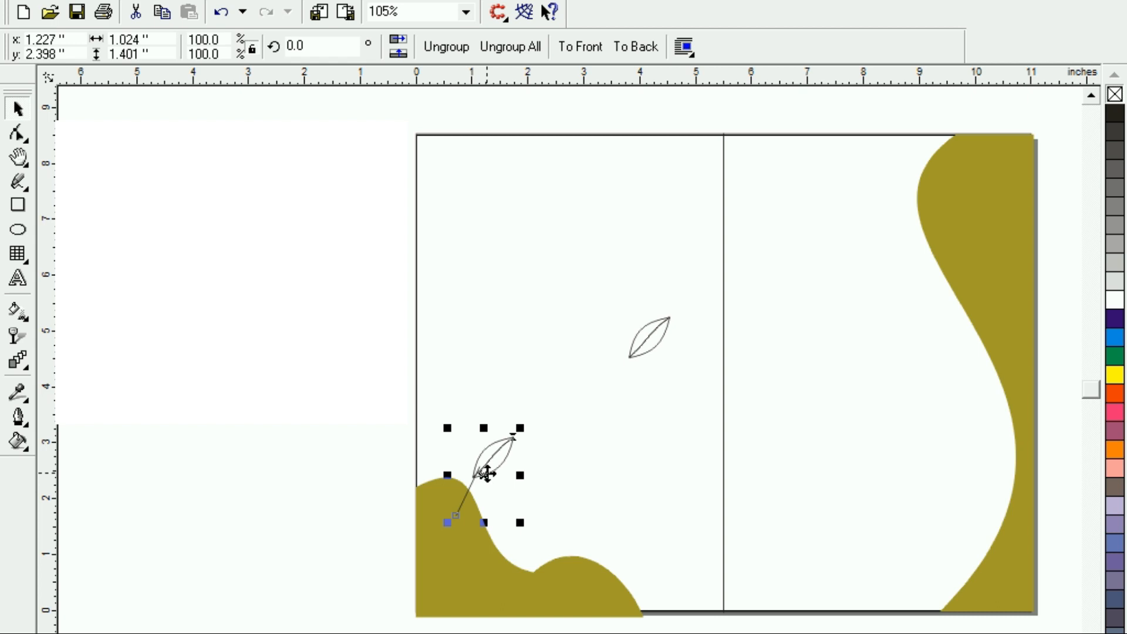
Duplicate the leafy stem to the right of the original and rotate the copy to about 324.9 degrees
{"action": "left_click_drag", "start_coordinate": [487, 473], "coordinate": [512, 481]}
{"action": "left_click", "coordinate": [525, 467]}
{"action": "left_click_drag", "start_coordinate": [546, 434], "coordinate": [553, 471]}
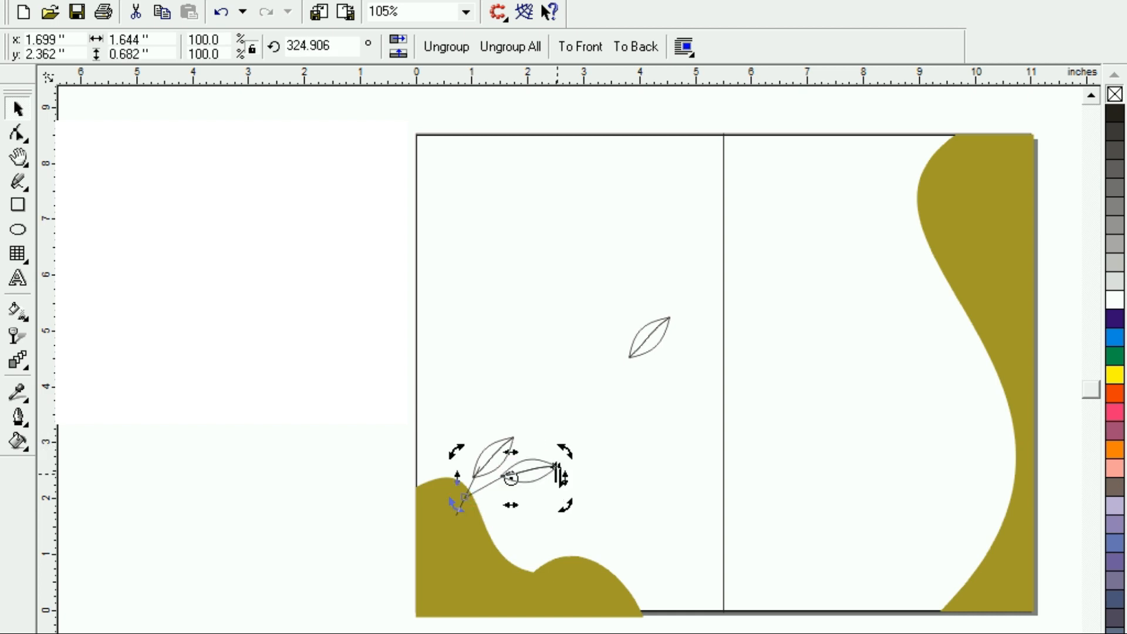
Add another leafy stem copy above the original and rotate it to about 28.4 degrees so it stands nearly upright
{"action": "left_click", "coordinate": [525, 473]}
{"action": "left_click_drag", "start_coordinate": [510, 477], "coordinate": [478, 347]}
{"action": "left_click", "coordinate": [509, 425]}
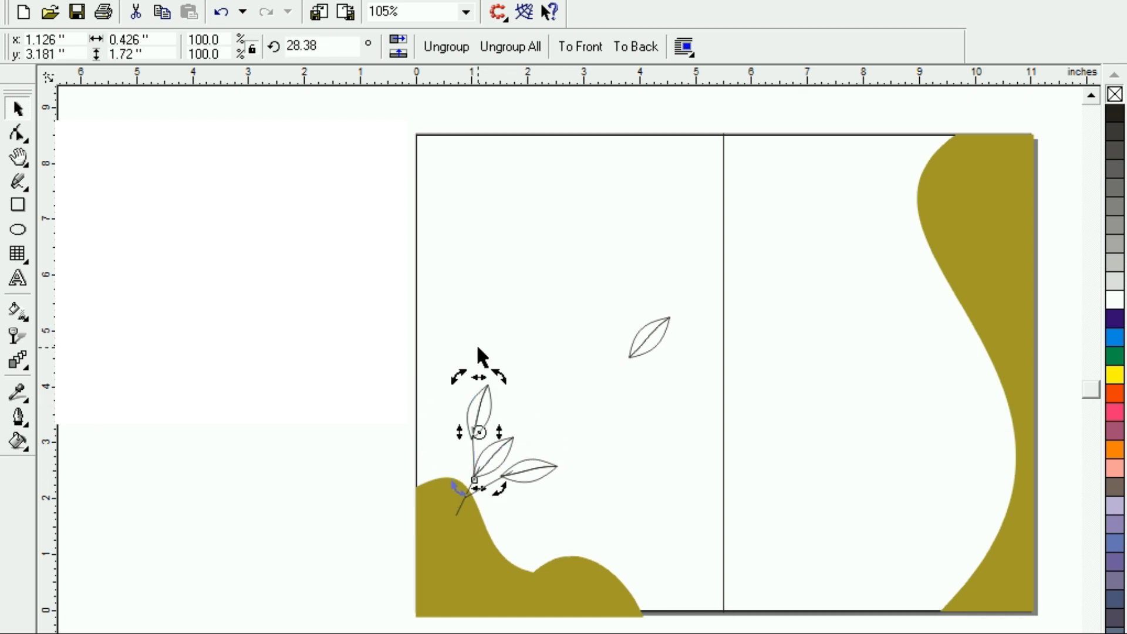
Move the upright leafy stem slightly down so its base joins the main stem of the lower-left branch
{"action": "left_click_drag", "start_coordinate": [479, 407], "coordinate": [473, 421]}
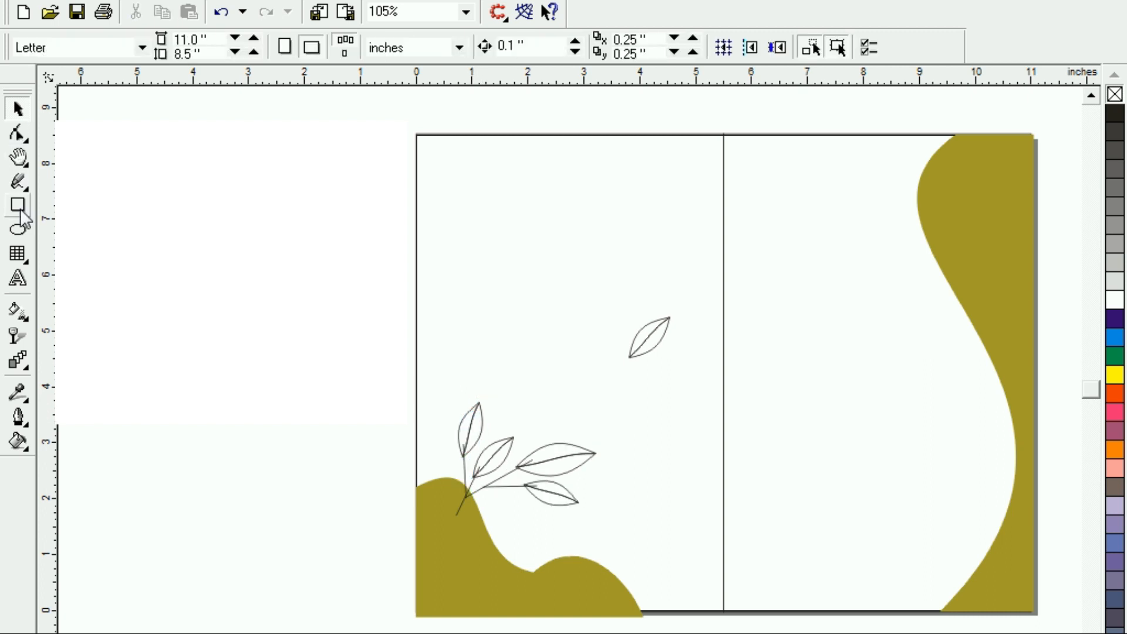
Draw a line from the page's upper right edge diagonally down across the olive shape and bend it into a gentle upward arc
{"action": "key", "text": "F5"}
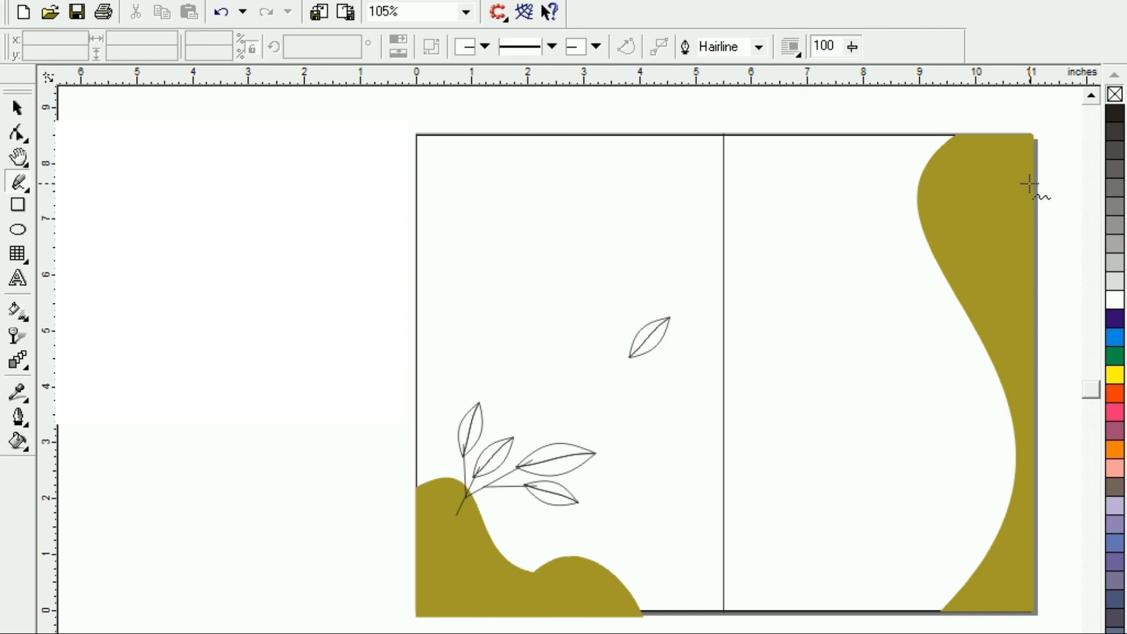
{"action": "left_click", "coordinate": [1034, 184]}
{"action": "left_click", "coordinate": [846, 296]}
{"action": "left_click", "coordinate": [18, 134]}
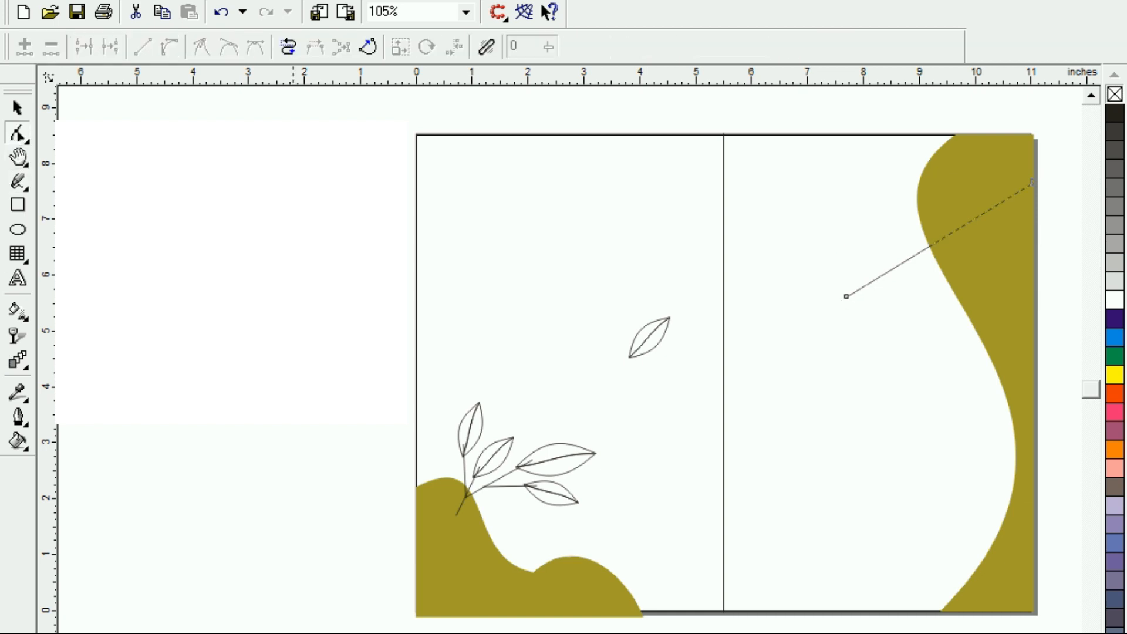
{"action": "left_click", "coordinate": [943, 241]}
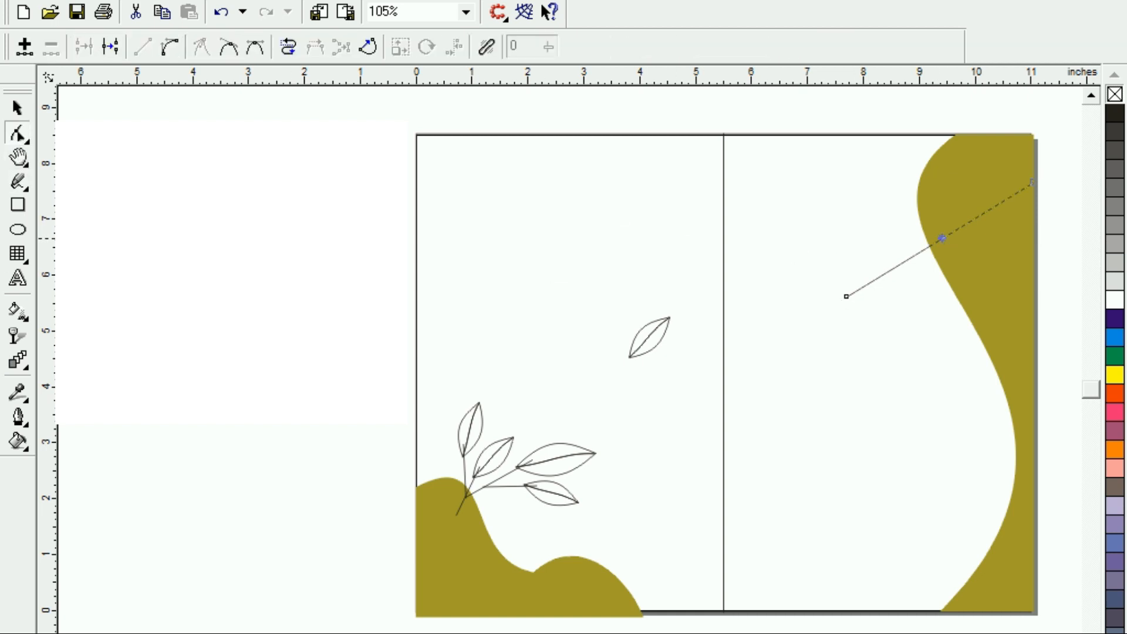
{"action": "left_click", "coordinate": [169, 47]}
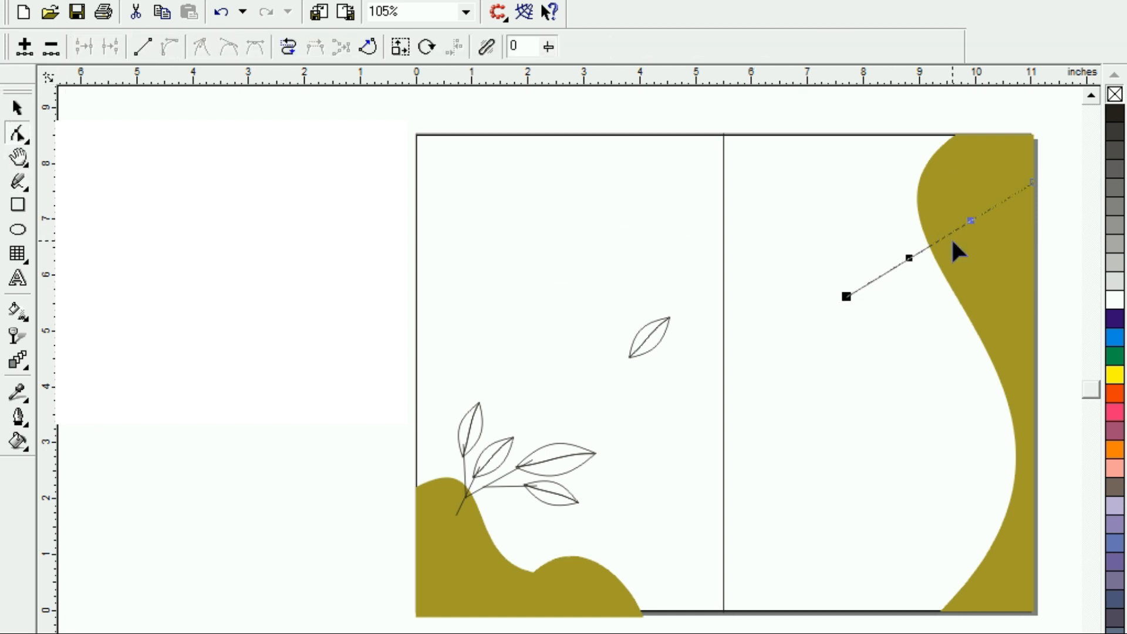
{"action": "left_click_drag", "start_coordinate": [949, 233], "coordinate": [944, 222]}
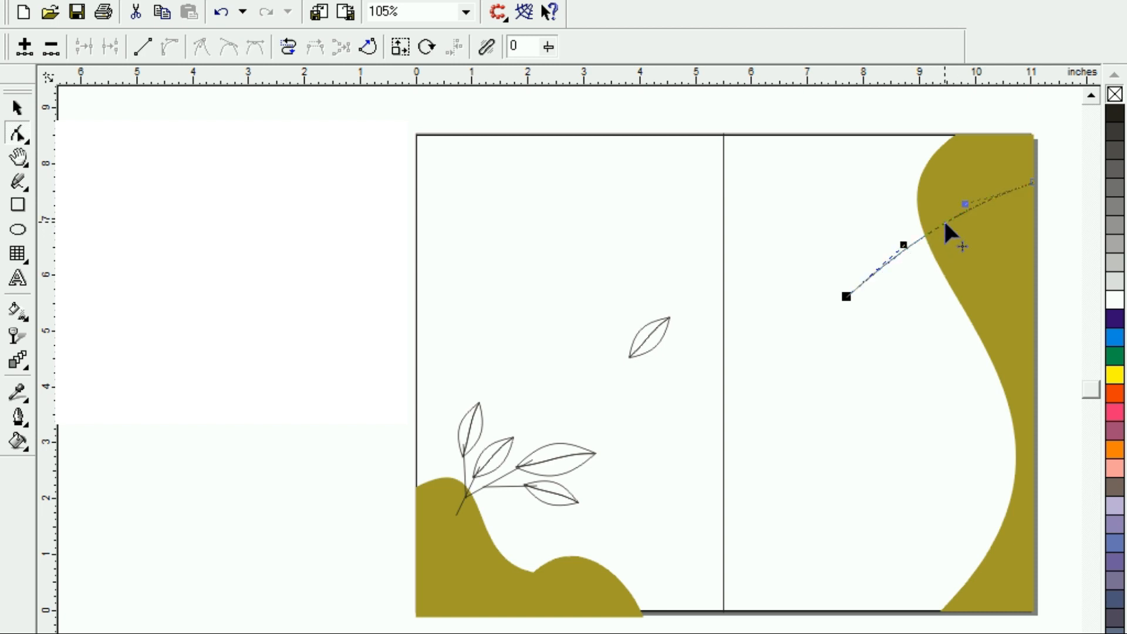
{"action": "left_click", "coordinate": [18, 110]}
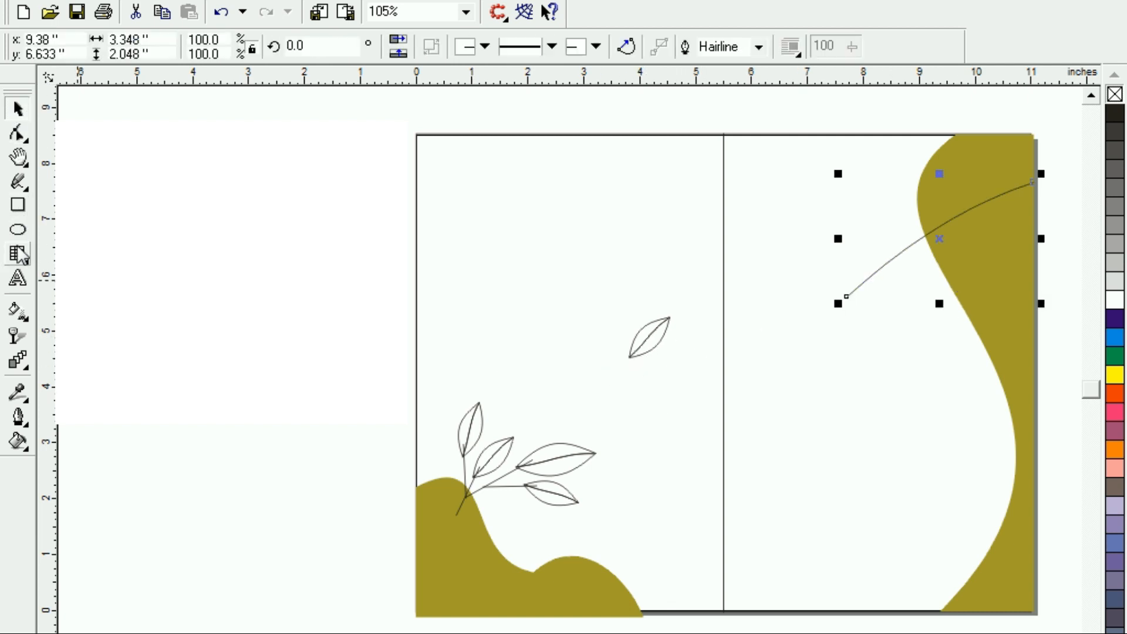
Draw a short diagonal stem about 0.46 inch wide at the base of the loose leaf and group it with the leaf
{"action": "left_click", "coordinate": [18, 182]}
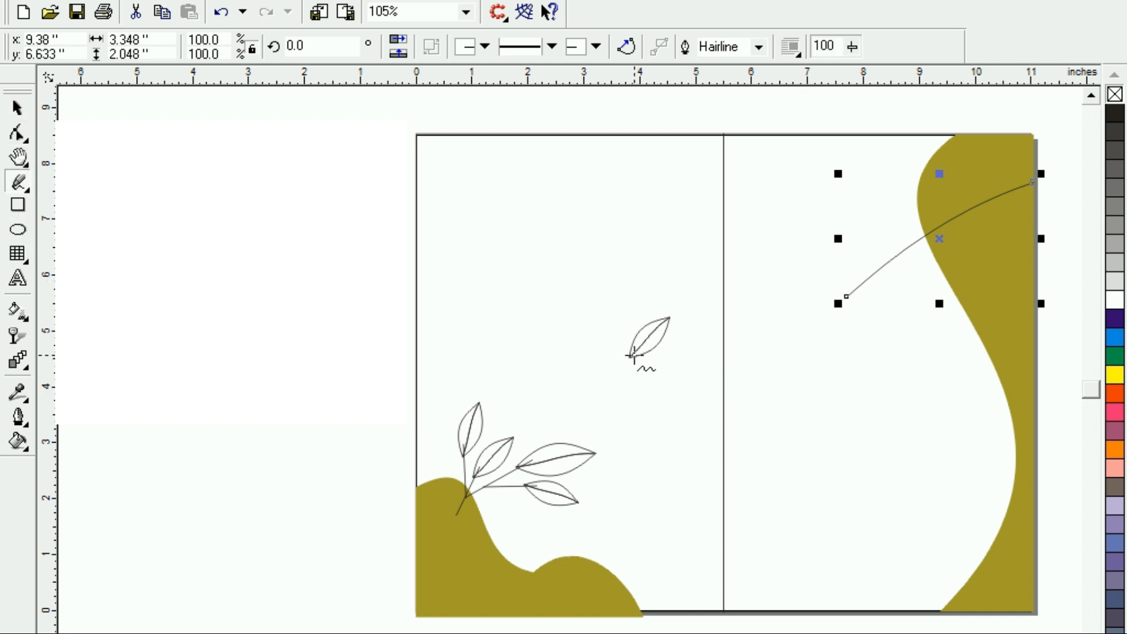
{"action": "left_click", "coordinate": [630, 356]}
{"action": "left_click", "coordinate": [599, 385]}
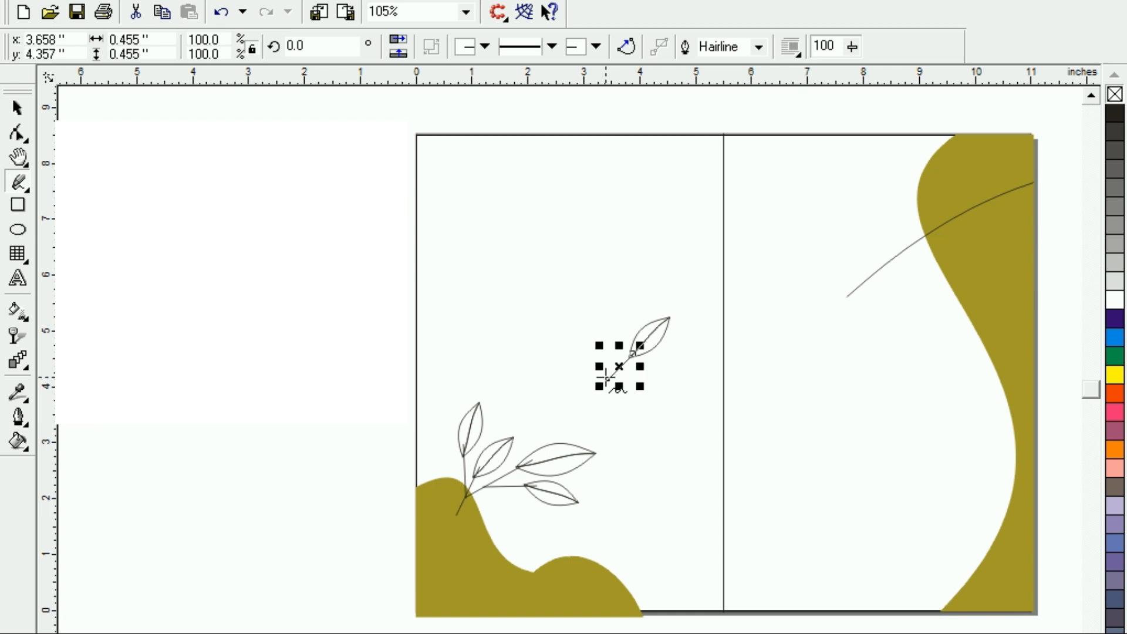
{"action": "left_click", "coordinate": [17, 108]}
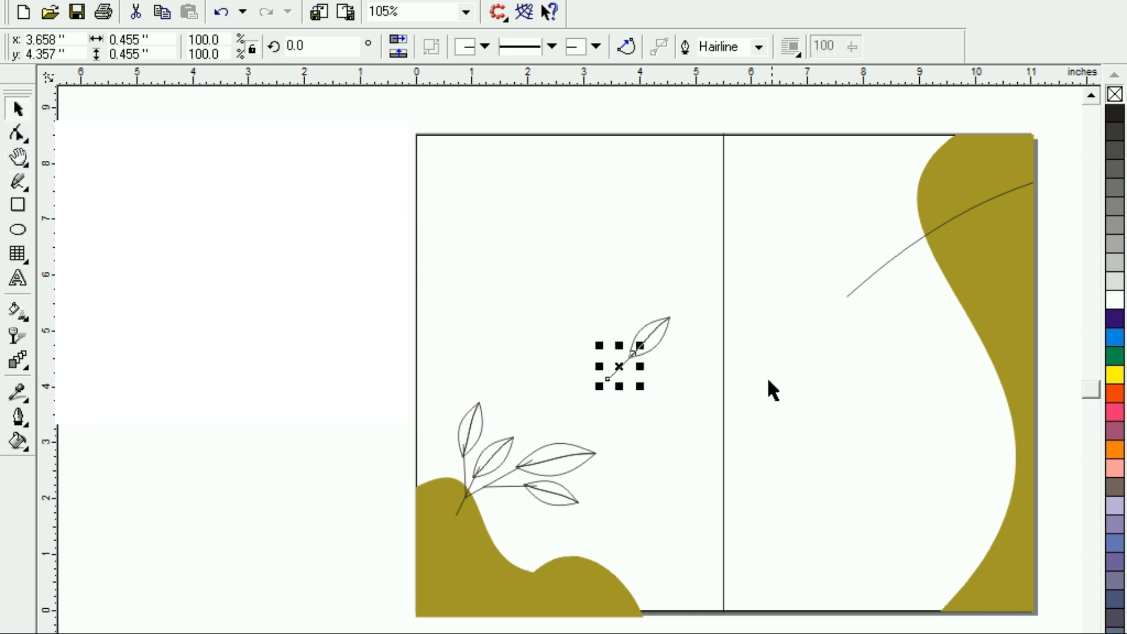
{"action": "left_click", "coordinate": [663, 335], "text": "shift"}
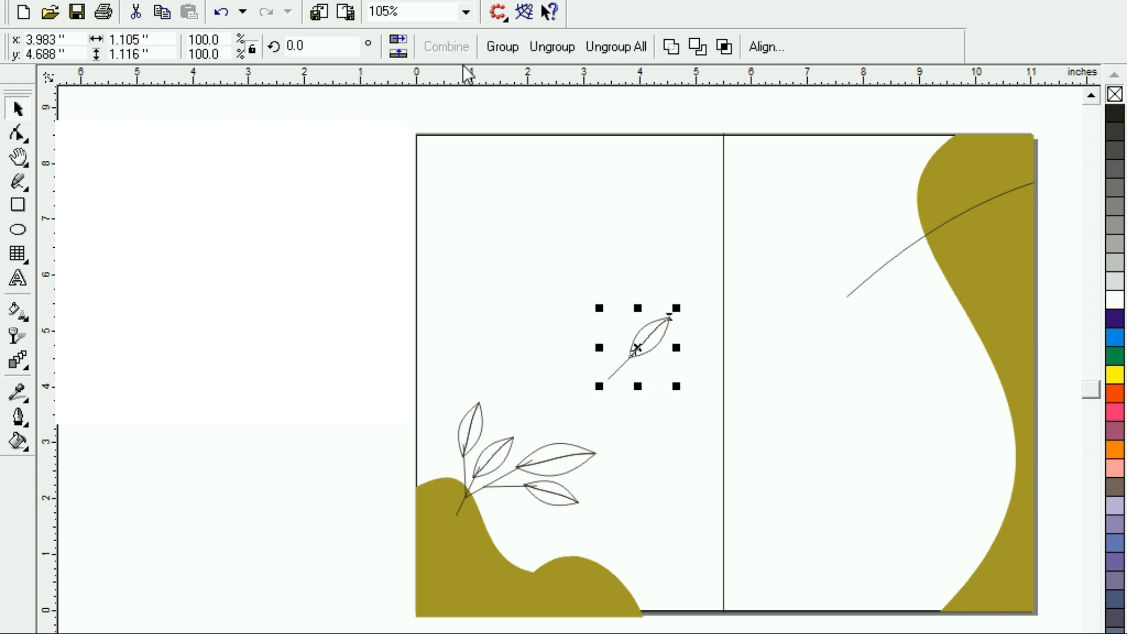
{"action": "left_click", "coordinate": [497, 48]}
Rotate the leafy stem to about 124.2 degrees and place four copies along the upper side of the curved branch
{"action": "left_click", "coordinate": [661, 343]}
{"action": "left_click_drag", "start_coordinate": [676, 386], "coordinate": [651, 279]}
{"action": "left_click", "coordinate": [636, 350]}
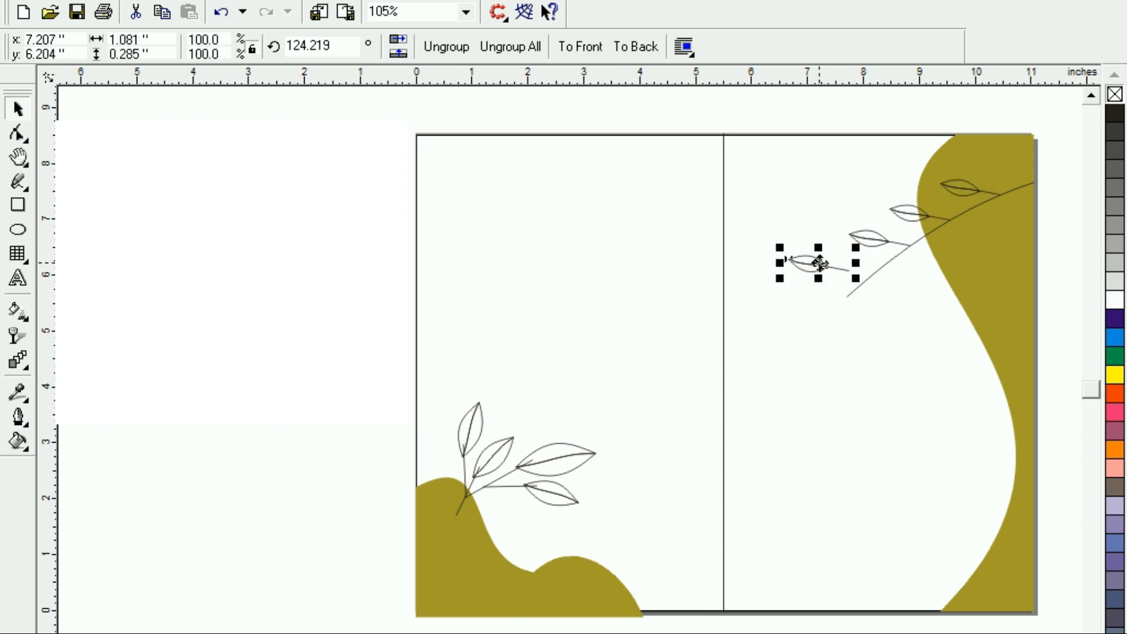
{"action": "left_click_drag", "start_coordinate": [820, 265], "coordinate": [847, 263]}
Duplicate the four leafy stems as a vertically mirrored set and group the mirrored copies
{"action": "left_click", "coordinate": [879, 335]}
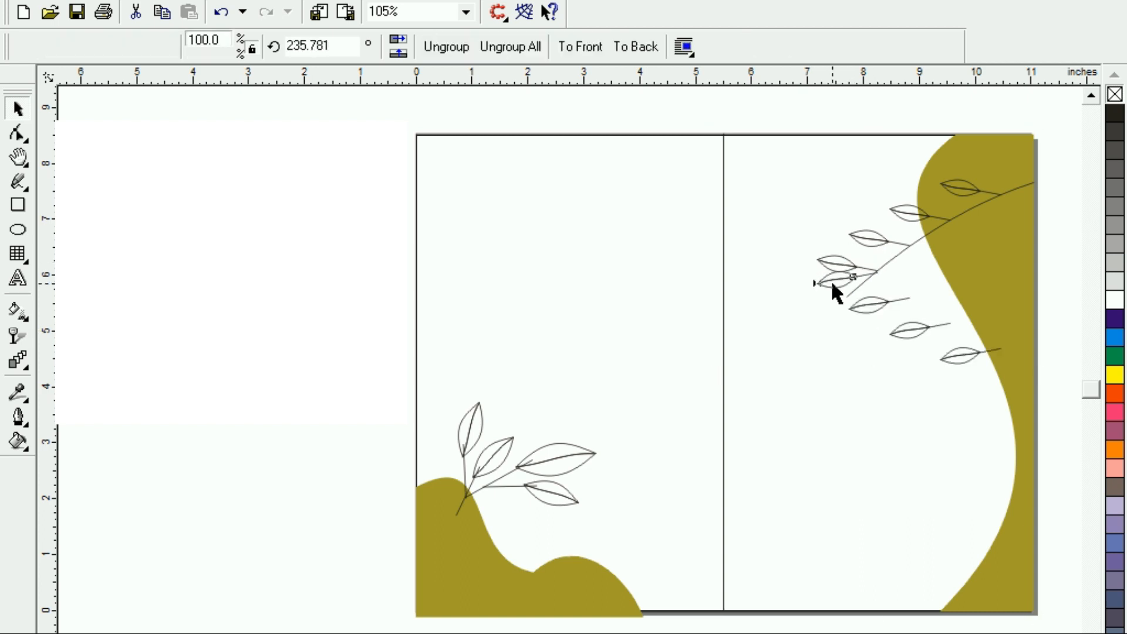
{"action": "left_click", "coordinate": [830, 280]}
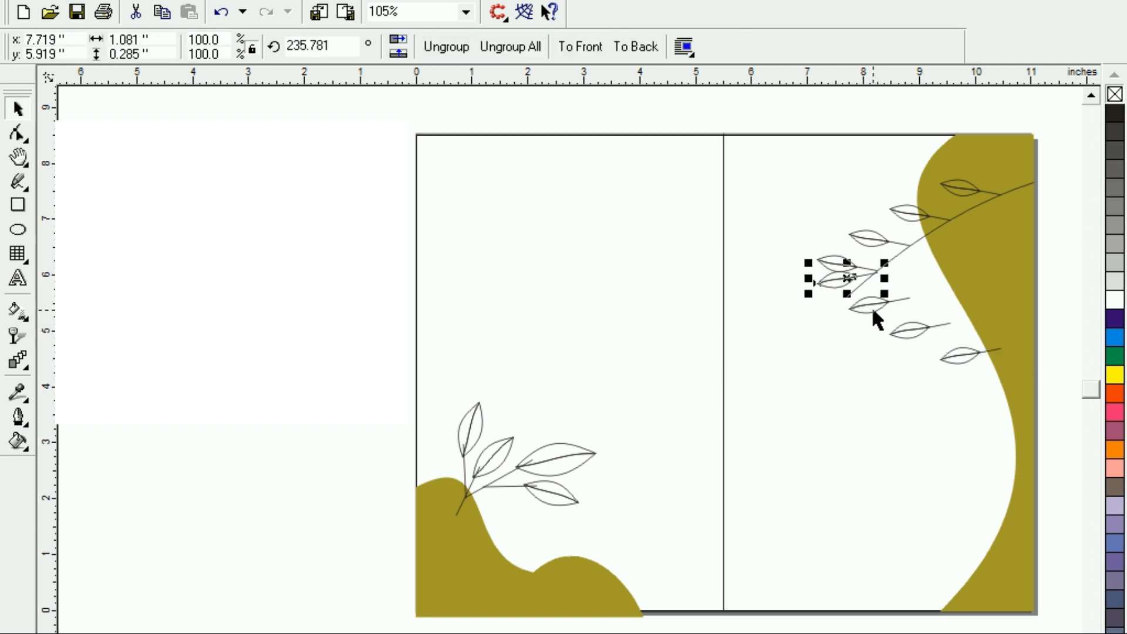
{"action": "left_click", "coordinate": [871, 305], "text": "shift"}
{"action": "left_click", "coordinate": [910, 329], "text": "shift"}
{"action": "left_click", "coordinate": [960, 353], "text": "shift"}
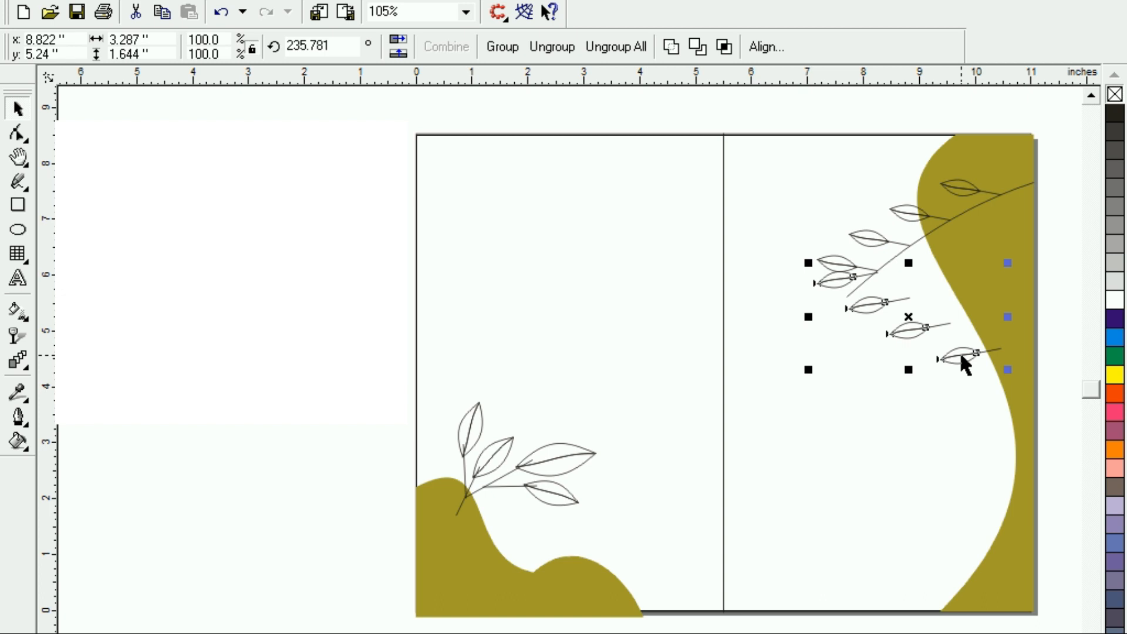
{"action": "left_click", "coordinate": [501, 47]}
Rotate the mirrored leaf group to about 59.3 degrees, move it to the underside of the curved branch and ungroup it
{"action": "left_click", "coordinate": [910, 320]}
{"action": "left_click_drag", "start_coordinate": [1007, 263], "coordinate": [914, 141]}
{"action": "left_click_drag", "start_coordinate": [916, 337], "coordinate": [943, 276]}
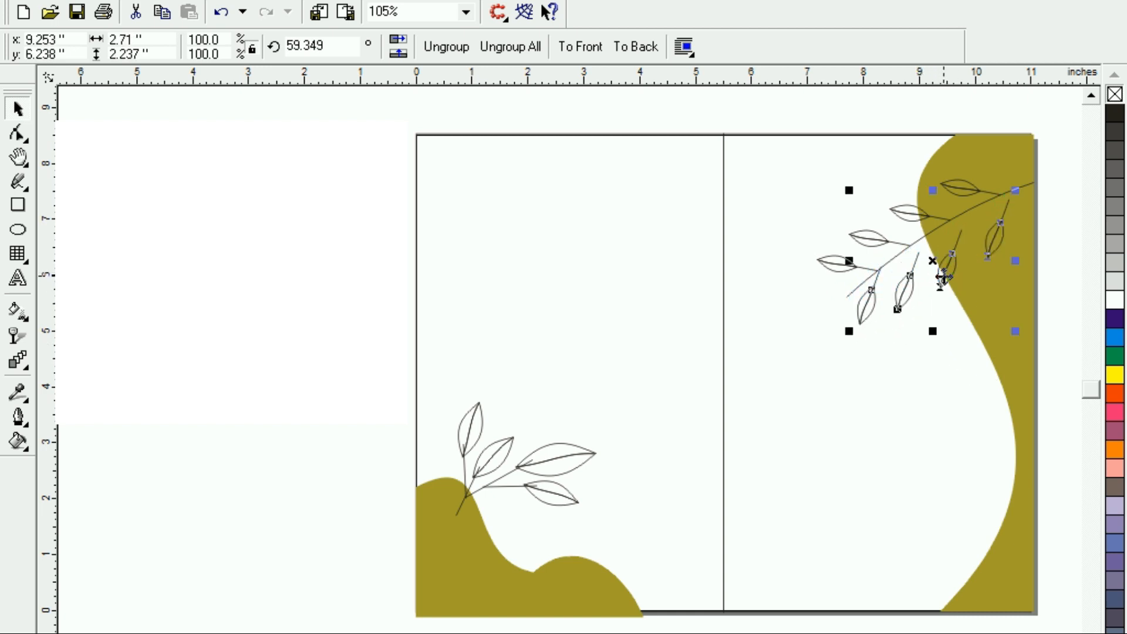
{"action": "left_click", "coordinate": [943, 277]}
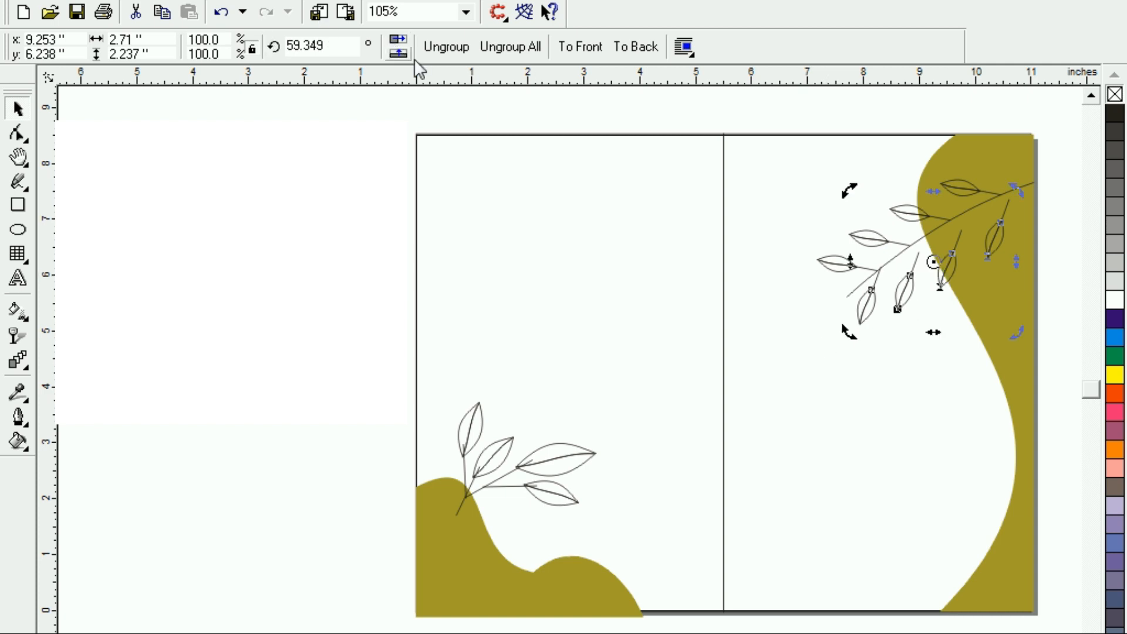
{"action": "left_click", "coordinate": [459, 52]}
Reposition the lower leaves individually along the curved branch so their stems attach to it, placing the outermost at the page edge
{"action": "left_click", "coordinate": [894, 336]}
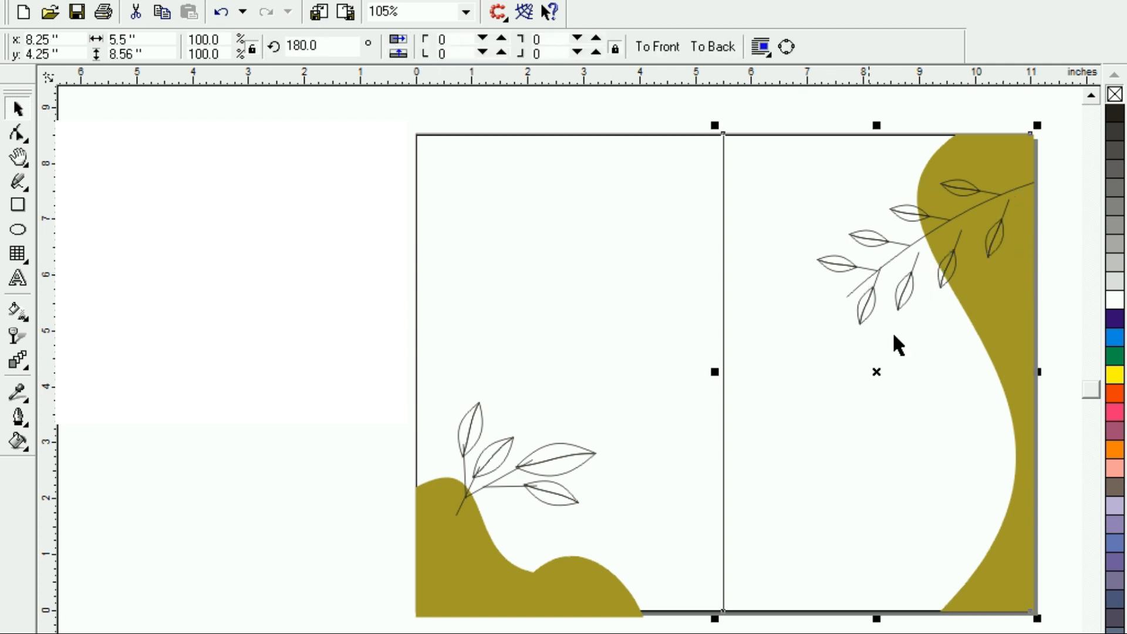
{"action": "left_click", "coordinate": [975, 246]}
{"action": "left_click", "coordinate": [992, 228]}
{"action": "left_click_drag", "start_coordinate": [992, 228], "coordinate": [1022, 208]}
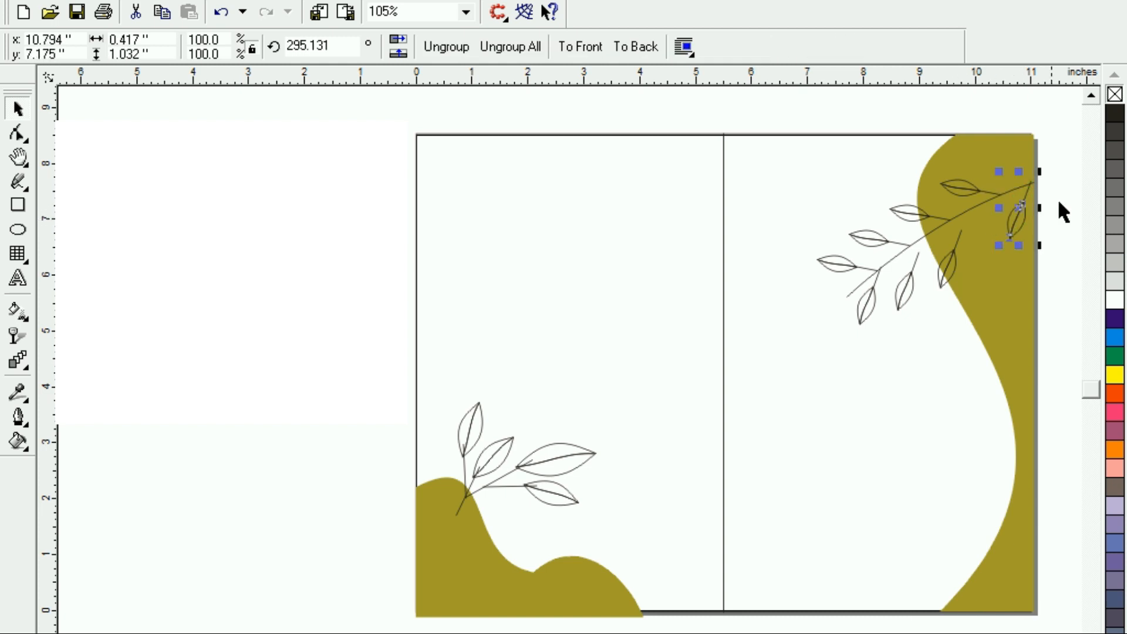
{"action": "left_click", "coordinate": [1016, 214]}
Rotate an enlarged leafy stem copy to about 187.8 degrees and attach it above the other leaves near the branch's lower end
{"action": "left_click_drag", "start_coordinate": [809, 176], "coordinate": [873, 269]}
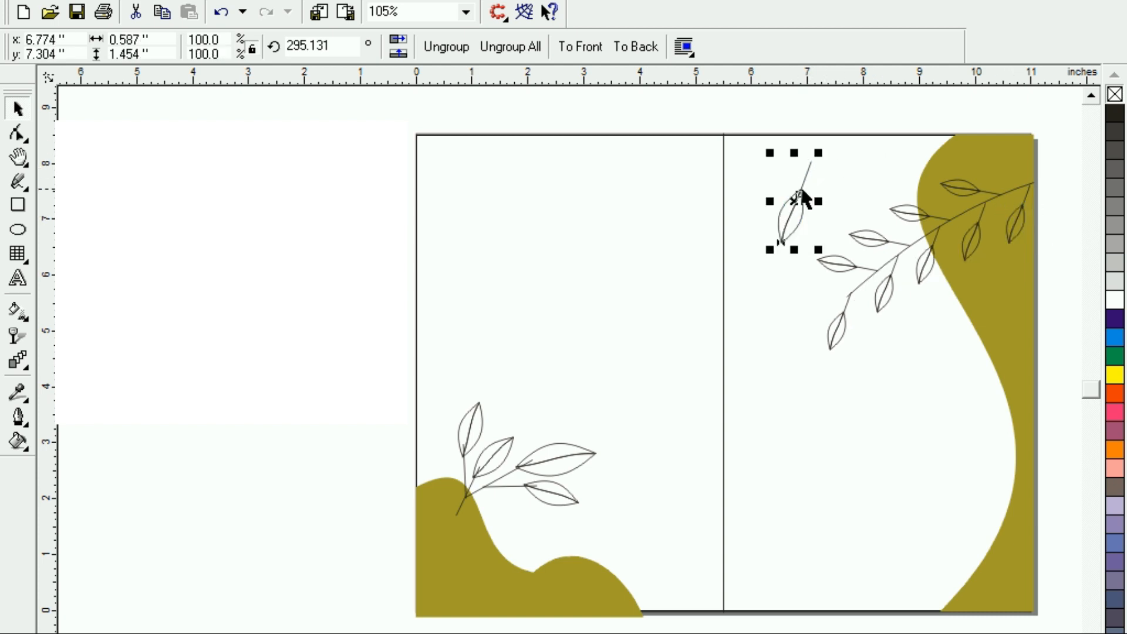
{"action": "left_click", "coordinate": [802, 197]}
{"action": "left_click", "coordinate": [789, 185]}
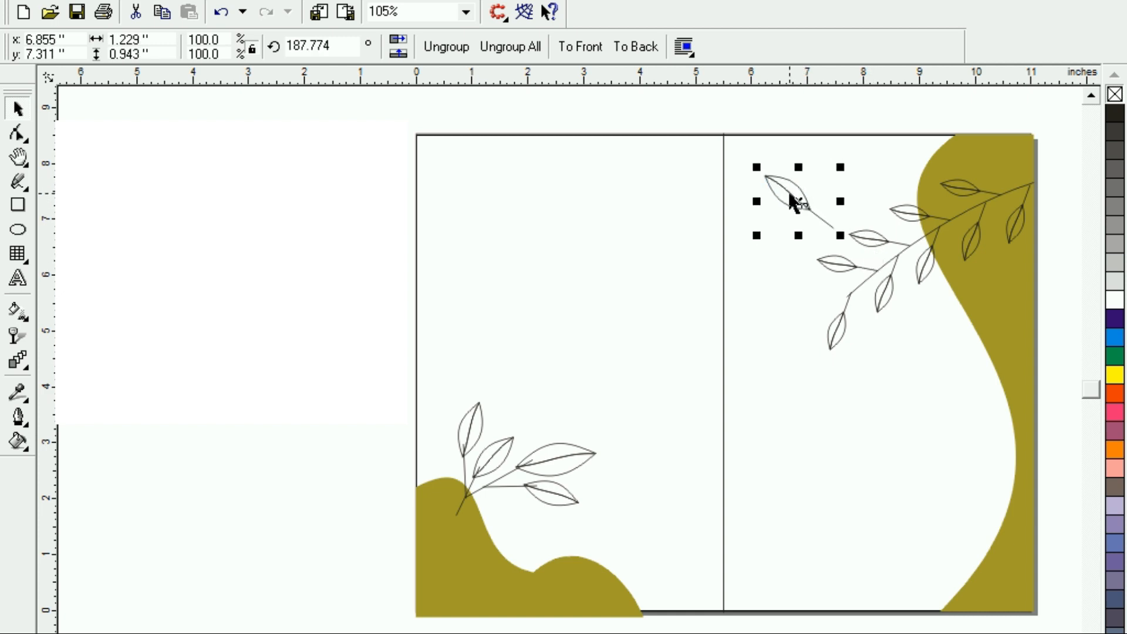
{"action": "left_click_drag", "start_coordinate": [798, 202], "coordinate": [834, 240]}
{"action": "left_click", "coordinate": [834, 241]}
Set the outline width of the curved branch line to 4.0 pt
{"action": "left_click", "coordinate": [758, 46]}
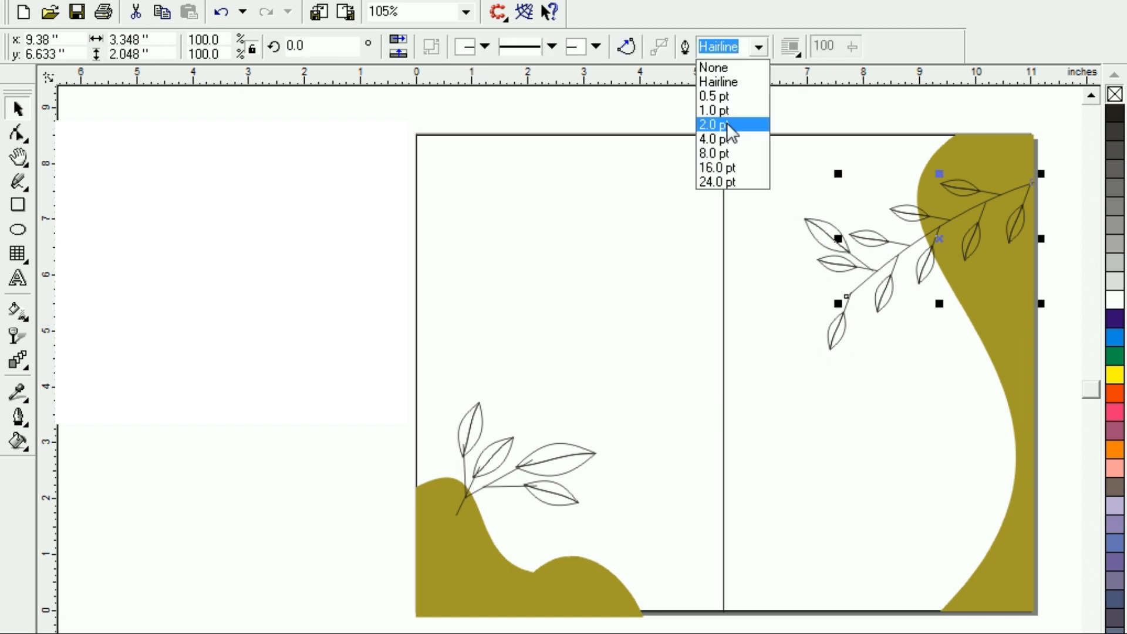
{"action": "left_click", "coordinate": [730, 125]}
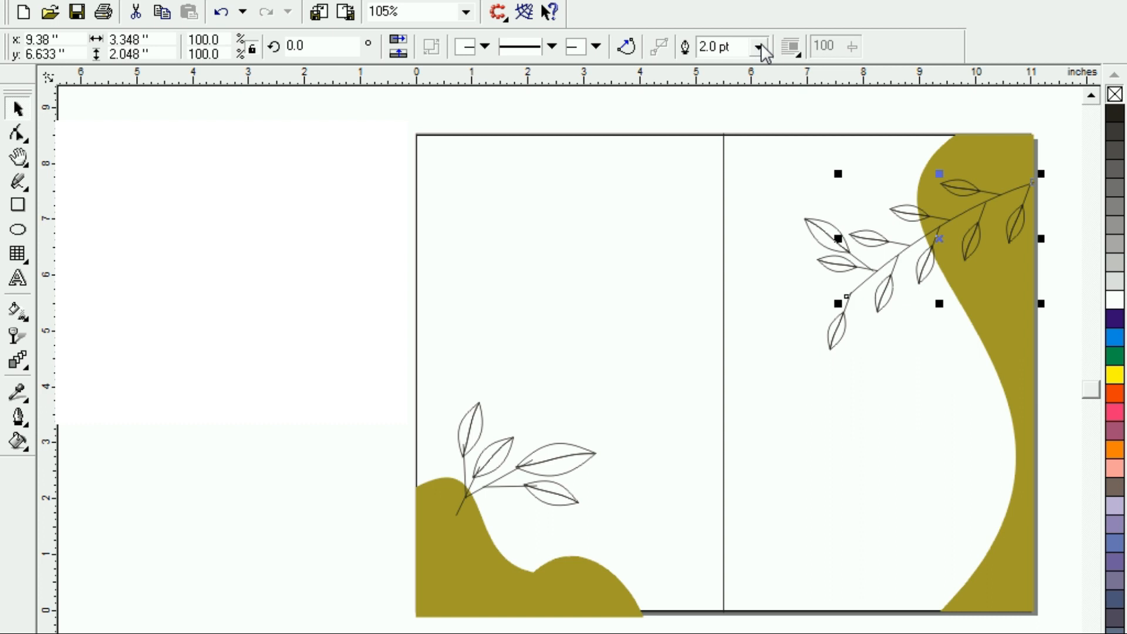
{"action": "left_click", "coordinate": [759, 46]}
{"action": "left_click", "coordinate": [743, 139]}
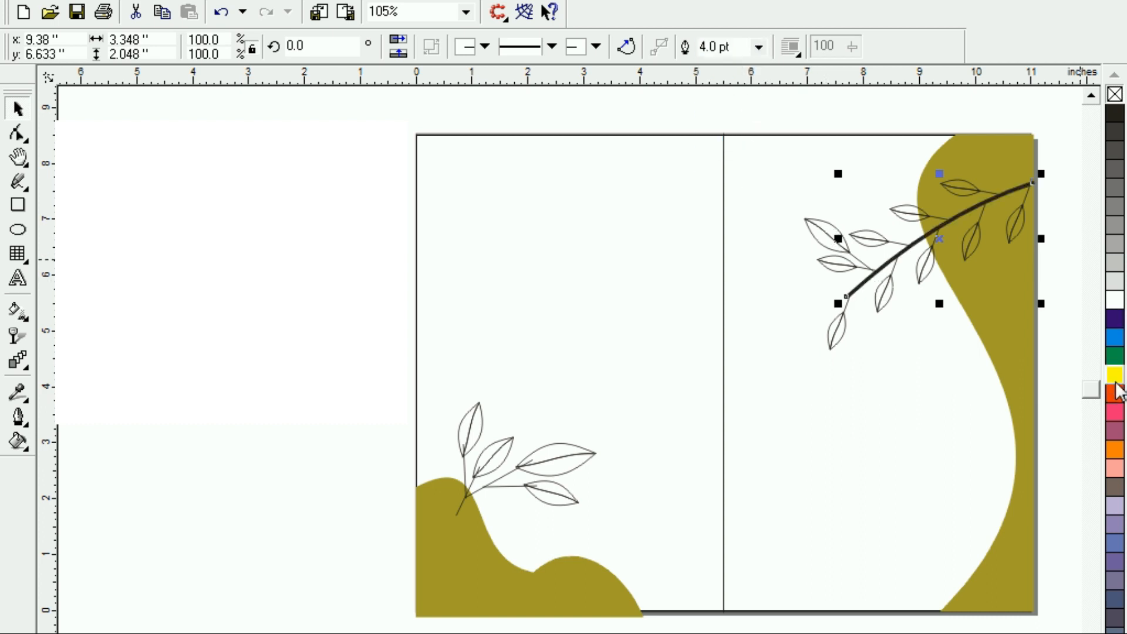
Colour the curved branch line's outline yellow and adjust it to a neighbouring golden-yellow shade
{"action": "right_click", "coordinate": [1115, 379]}
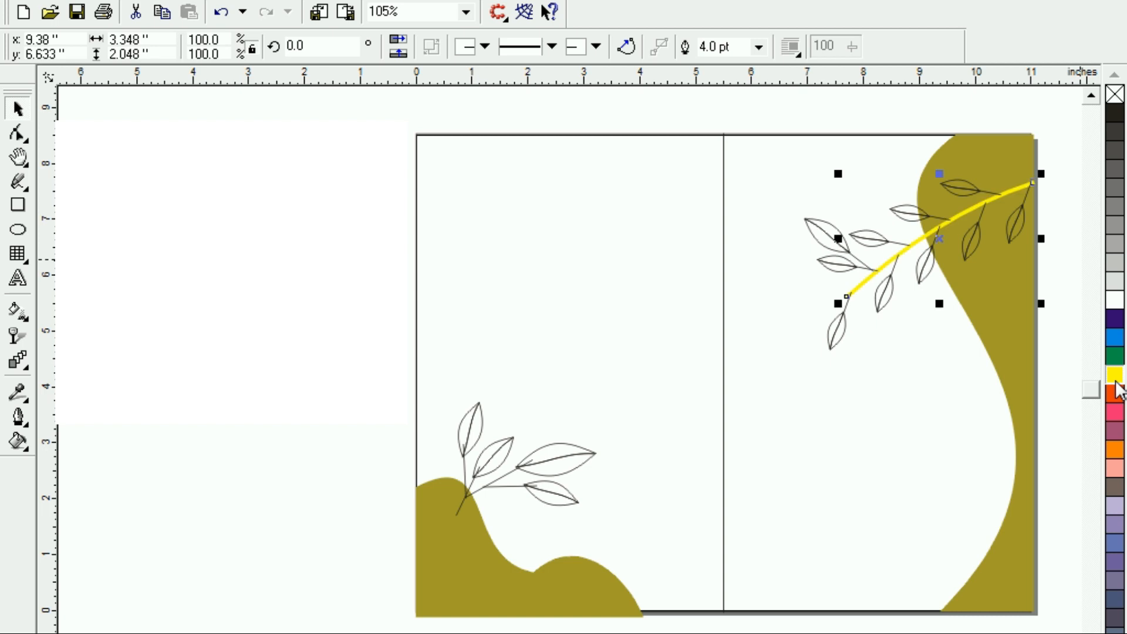
{"action": "left_click", "coordinate": [1116, 380]}
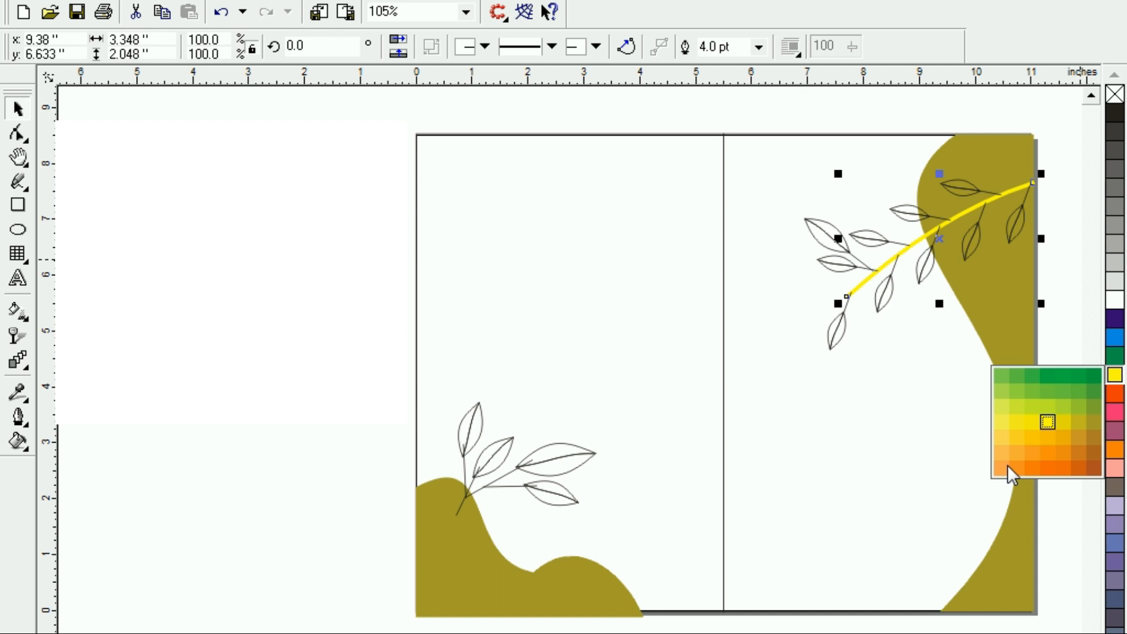
{"action": "left_click", "coordinate": [1019, 430]}
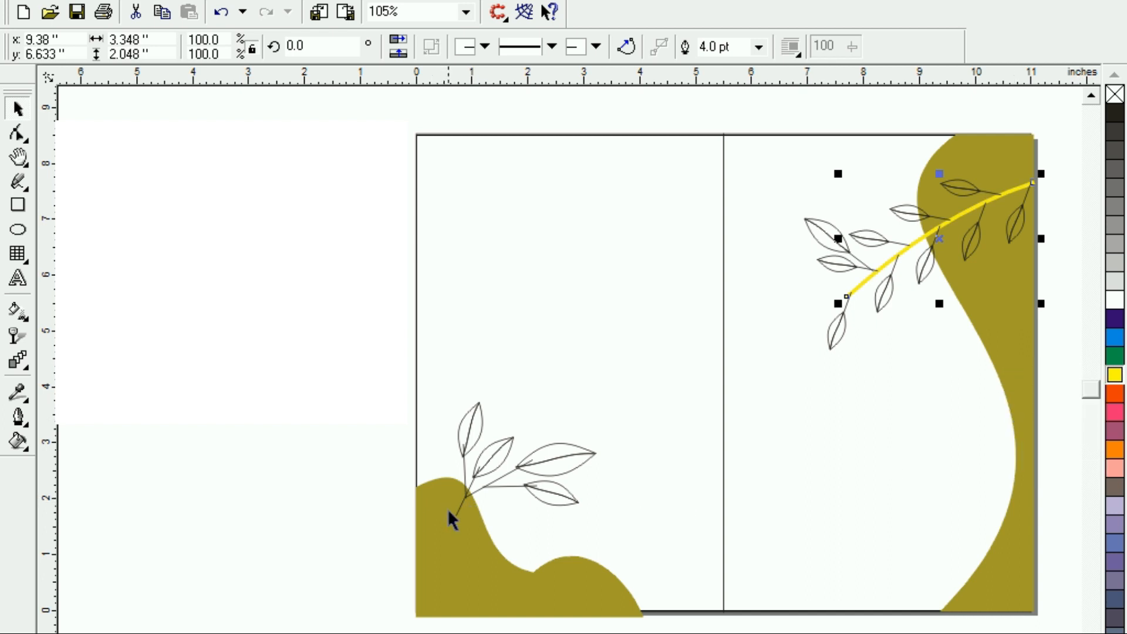
{"action": "left_click", "coordinate": [866, 271]}
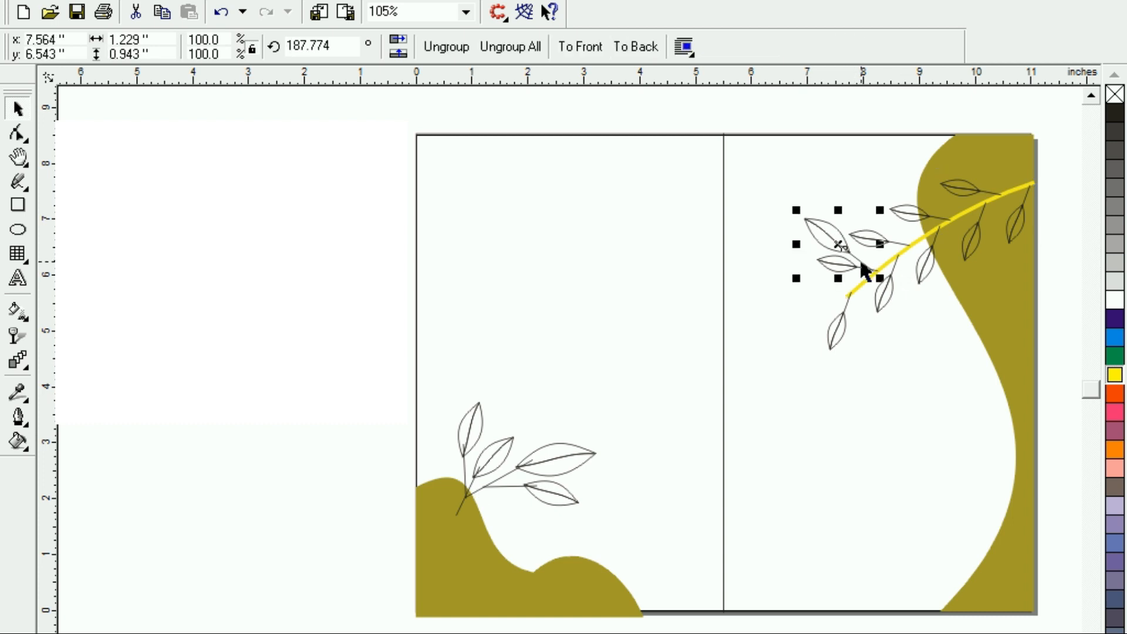
{"action": "left_click", "coordinate": [465, 500]}
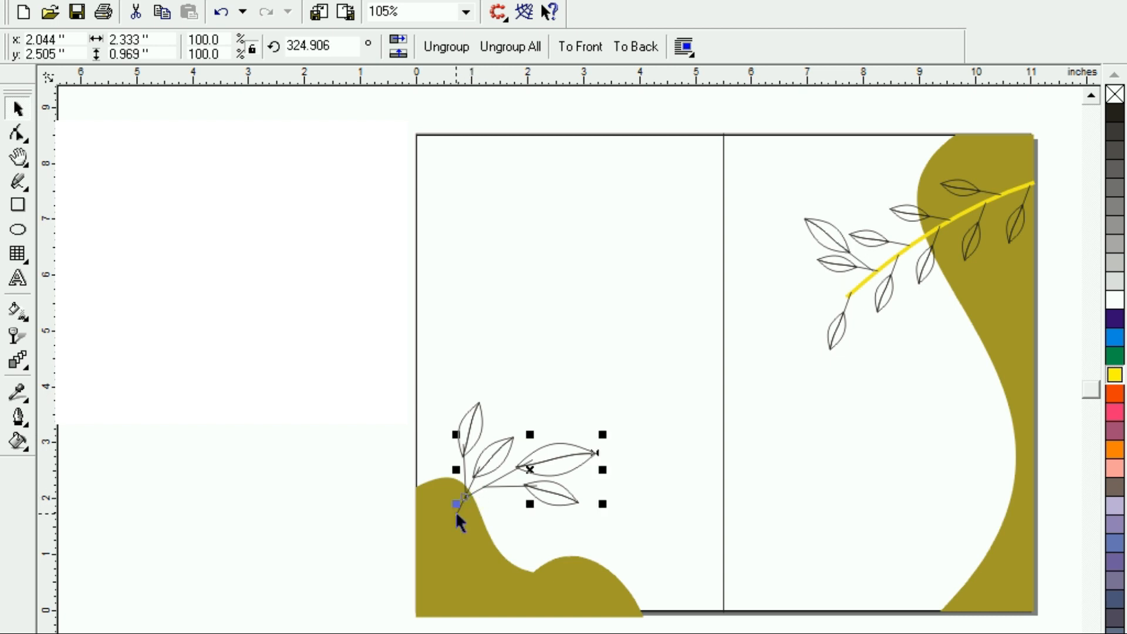
{"action": "left_click", "coordinate": [456, 516]}
{"action": "left_click", "coordinate": [352, 539]}
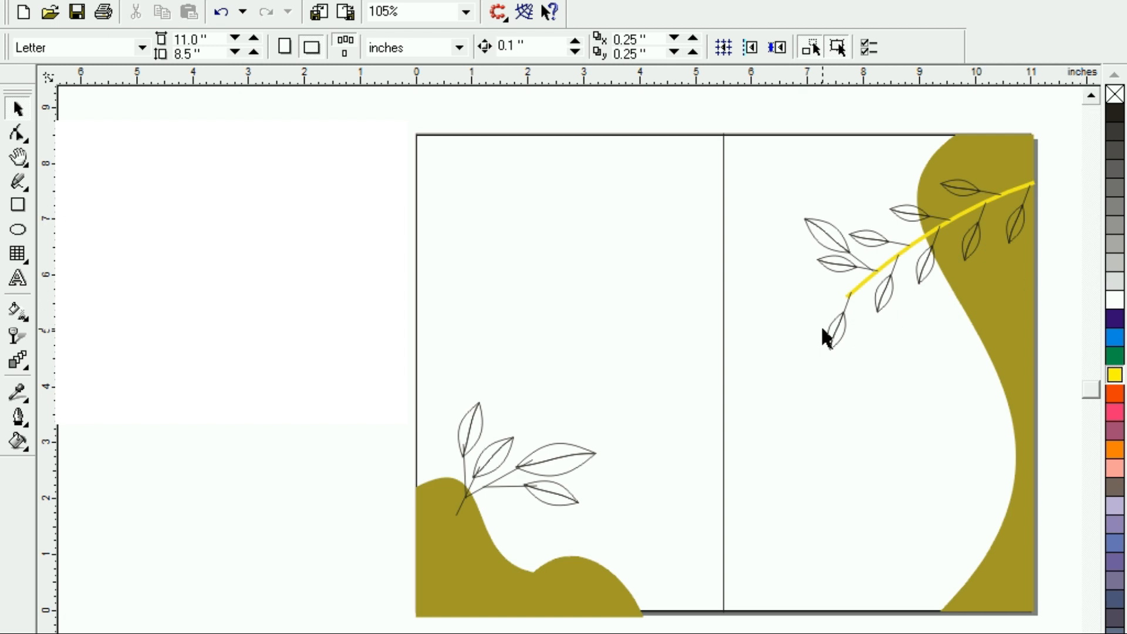
Fill all the leaves on the upper-right branch with pale yellow and clear the selection
{"action": "left_click_drag", "start_coordinate": [773, 369], "coordinate": [1072, 161]}
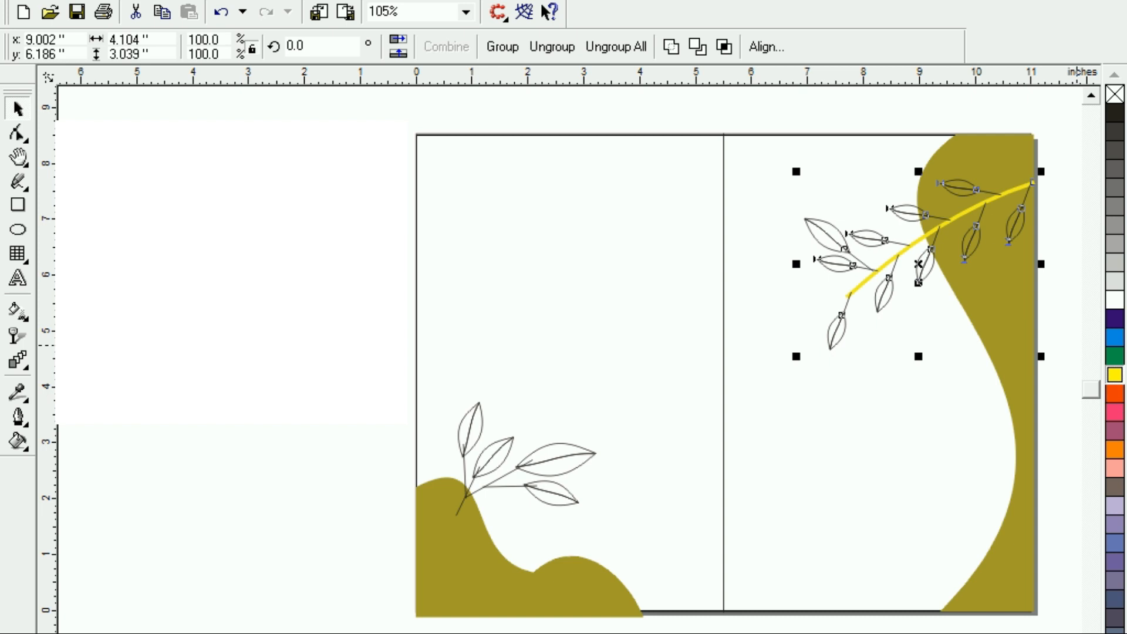
{"action": "left_click", "coordinate": [1114, 632]}
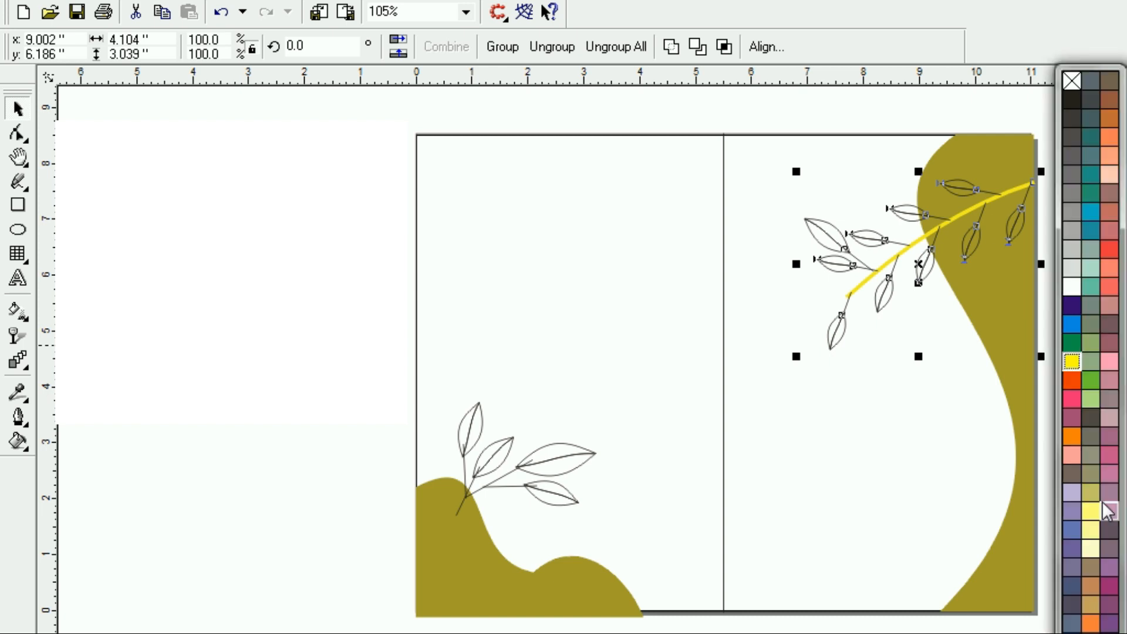
{"action": "left_click", "coordinate": [1093, 546]}
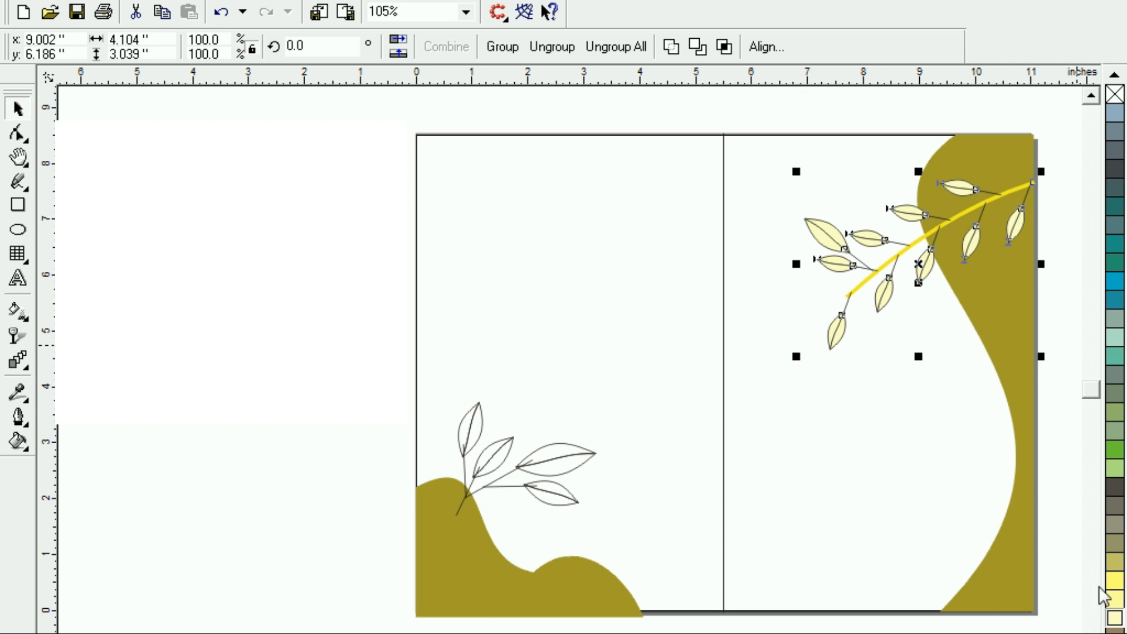
{"action": "left_click", "coordinate": [967, 218]}
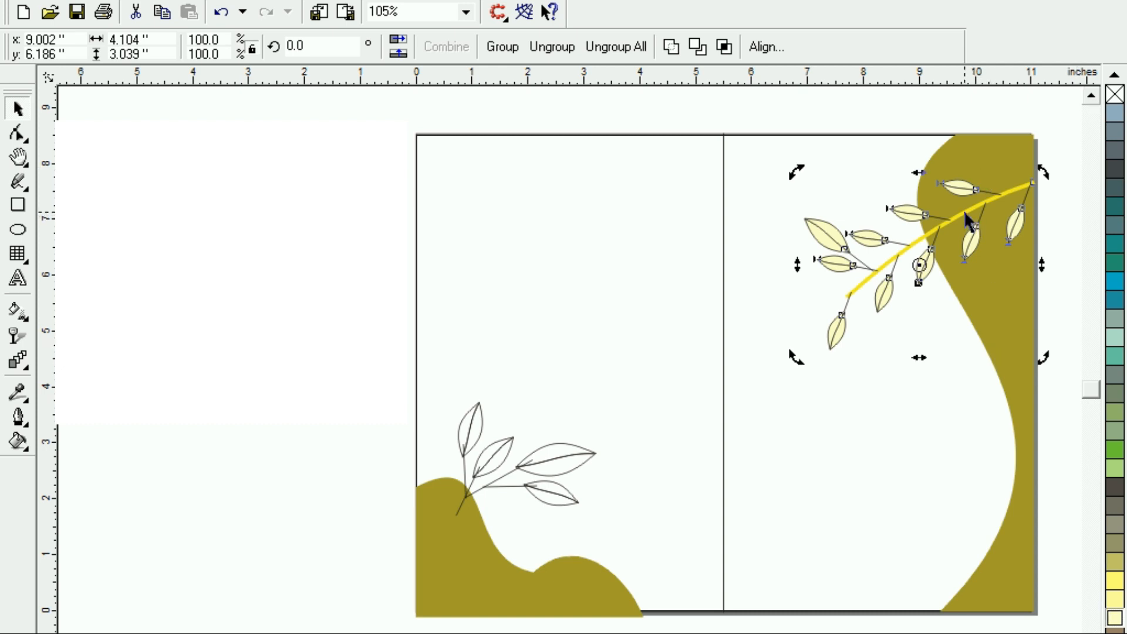
{"action": "left_click", "coordinate": [964, 209]}
{"action": "key", "text": "Escape"}
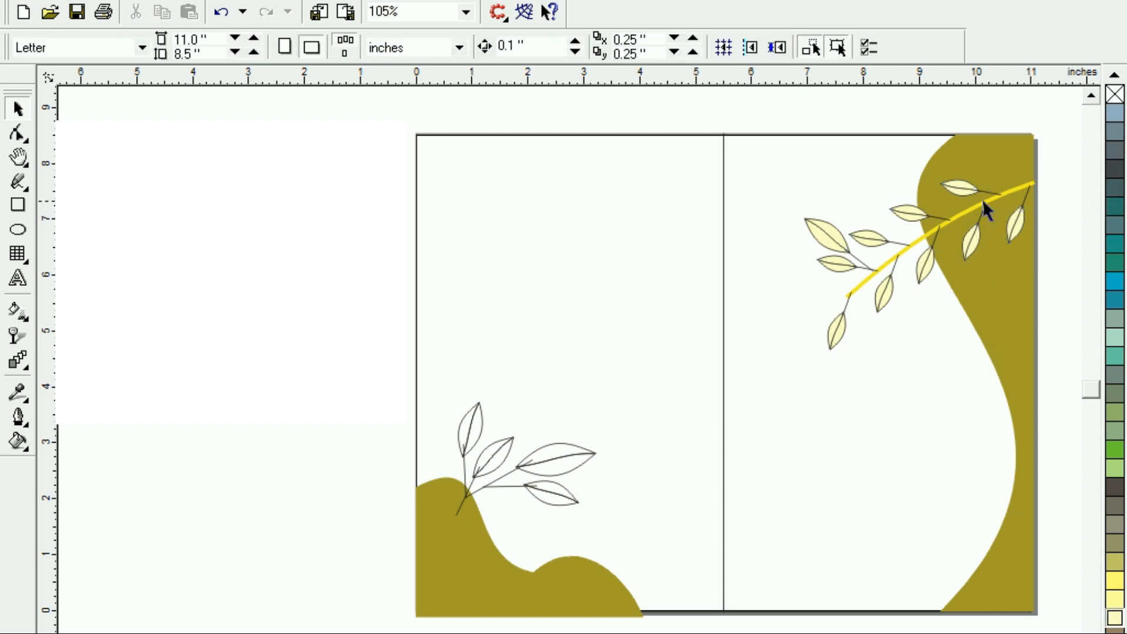
Colour the curved branch line's outline pale yellow and fill the lower-left branch's leaves with the same pale yellow
{"action": "left_click", "coordinate": [867, 280]}
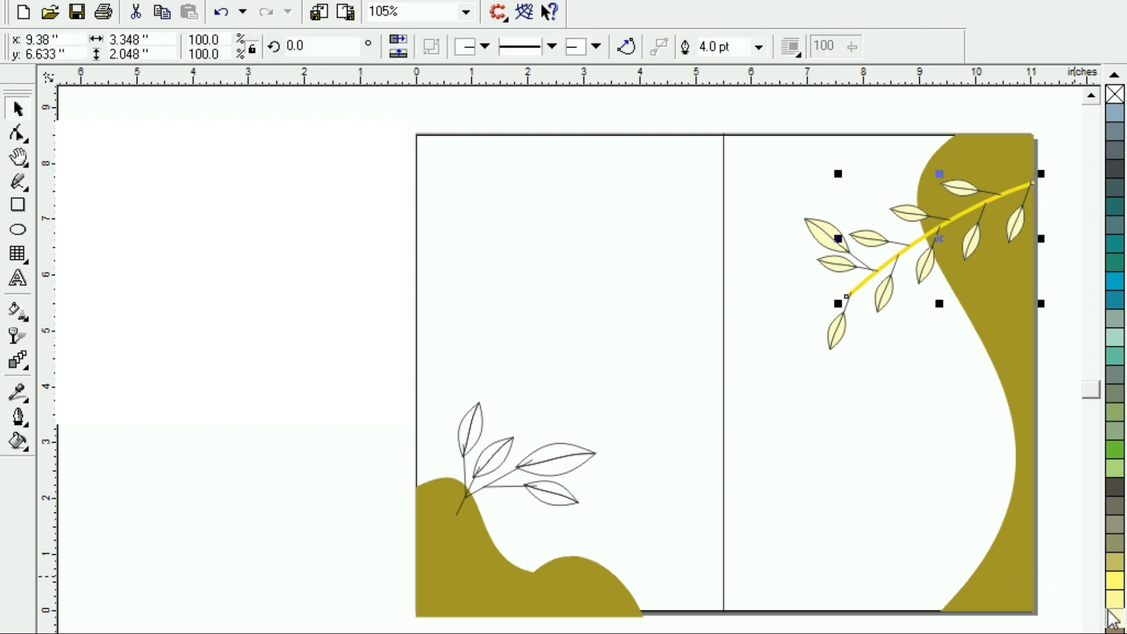
{"action": "right_click", "coordinate": [1112, 624]}
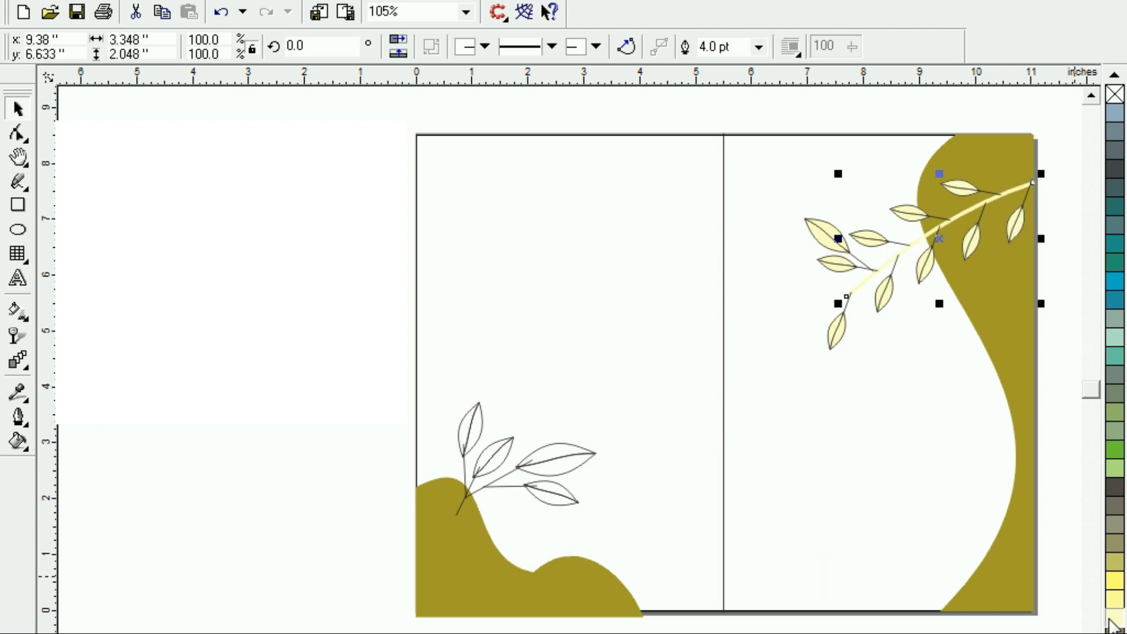
{"action": "left_click", "coordinate": [436, 418]}
{"action": "left_click_drag", "start_coordinate": [555, 527], "coordinate": [646, 579]}
{"action": "left_click", "coordinate": [1113, 620]}
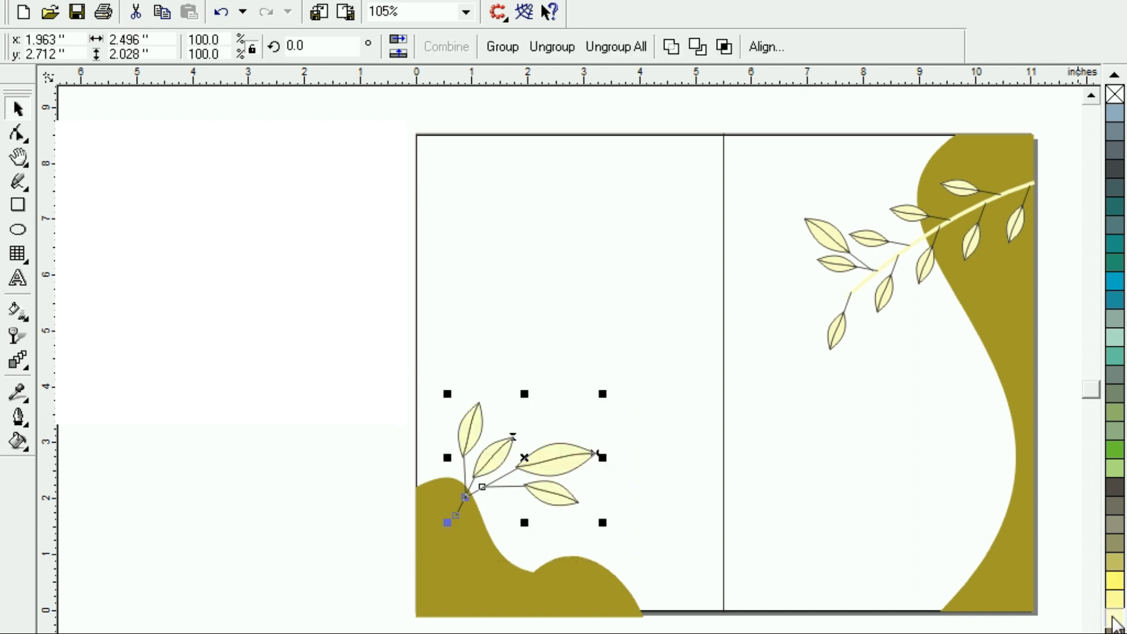
Undo a trial pale yellow outline on the lower-left branch and outline its leaves and stems in warm grey instead
{"action": "right_click", "coordinate": [1115, 624]}
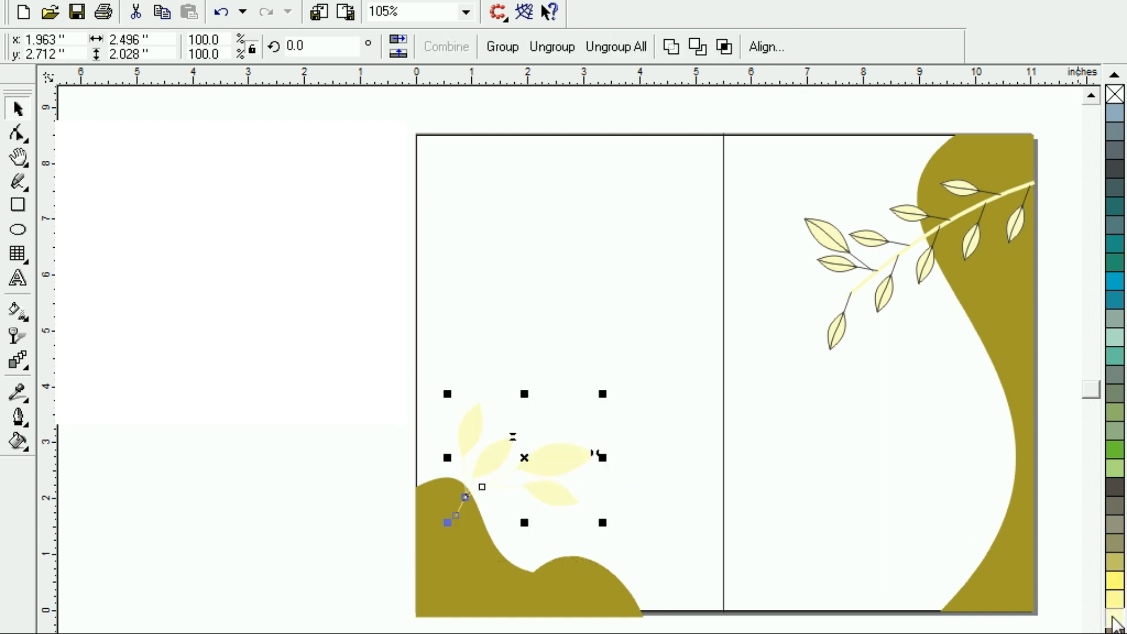
{"action": "key", "text": "ctrl+z"}
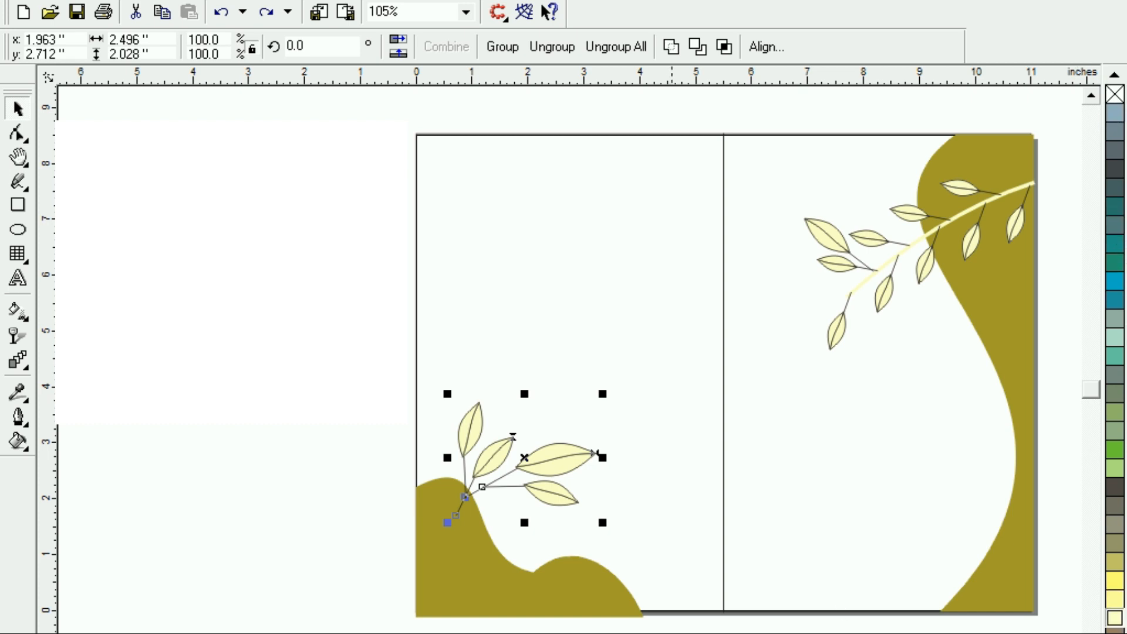
{"action": "right_click", "coordinate": [1116, 527]}
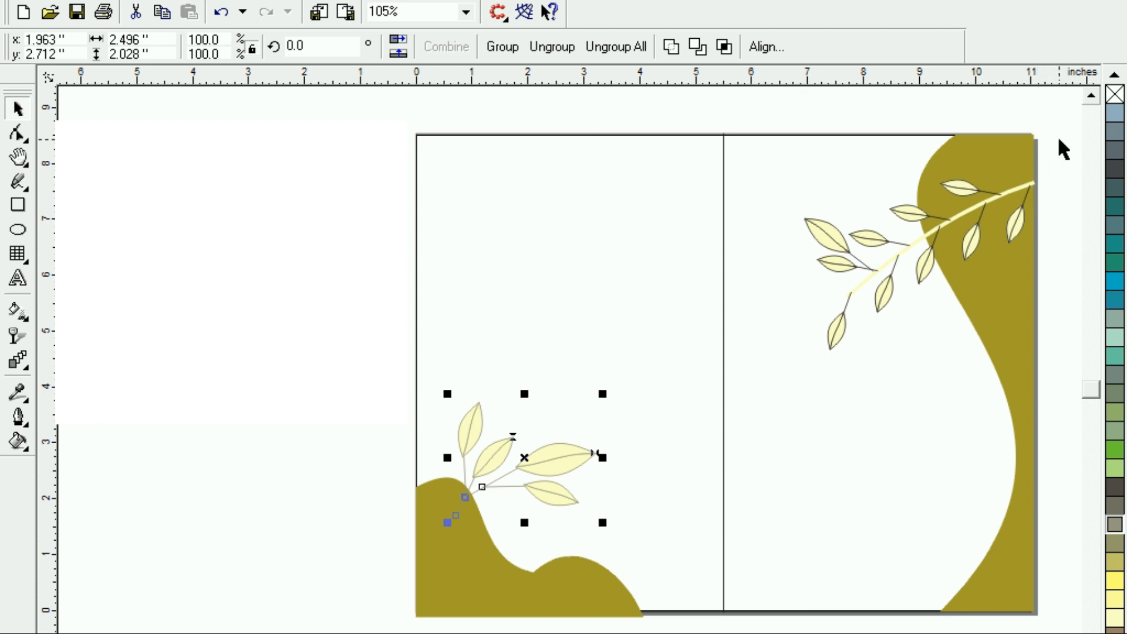
Outline the whole upper-right branch, including its leaves and stems, in the same warm grey
{"action": "left_click", "coordinate": [800, 374]}
{"action": "left_click_drag", "start_coordinate": [1059, 140], "coordinate": [759, 393]}
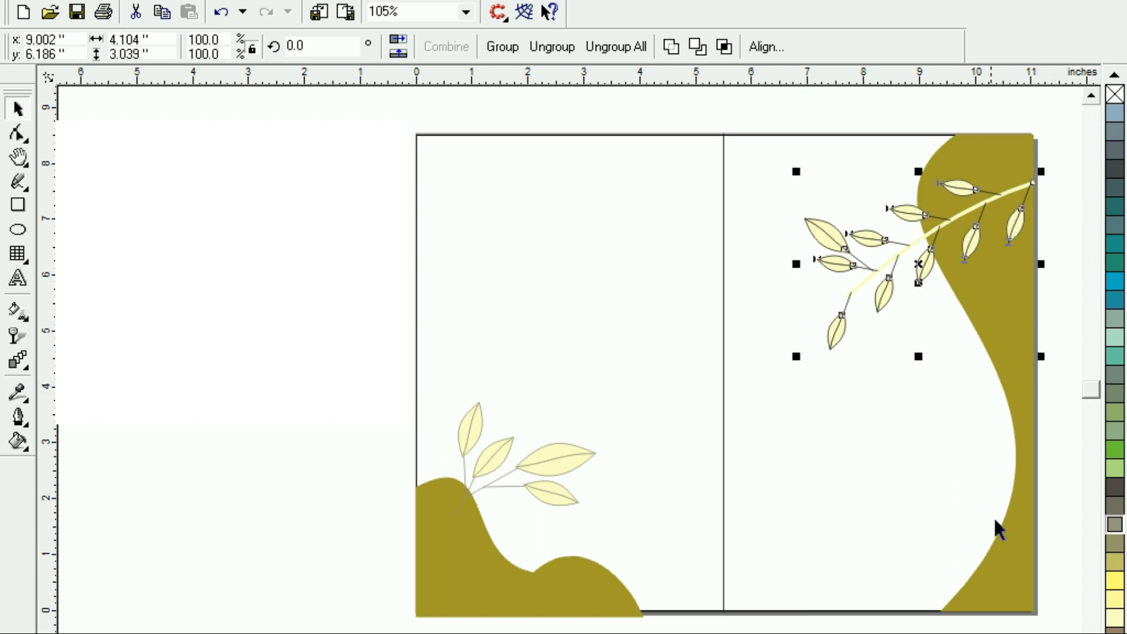
{"action": "right_click", "coordinate": [1119, 530]}
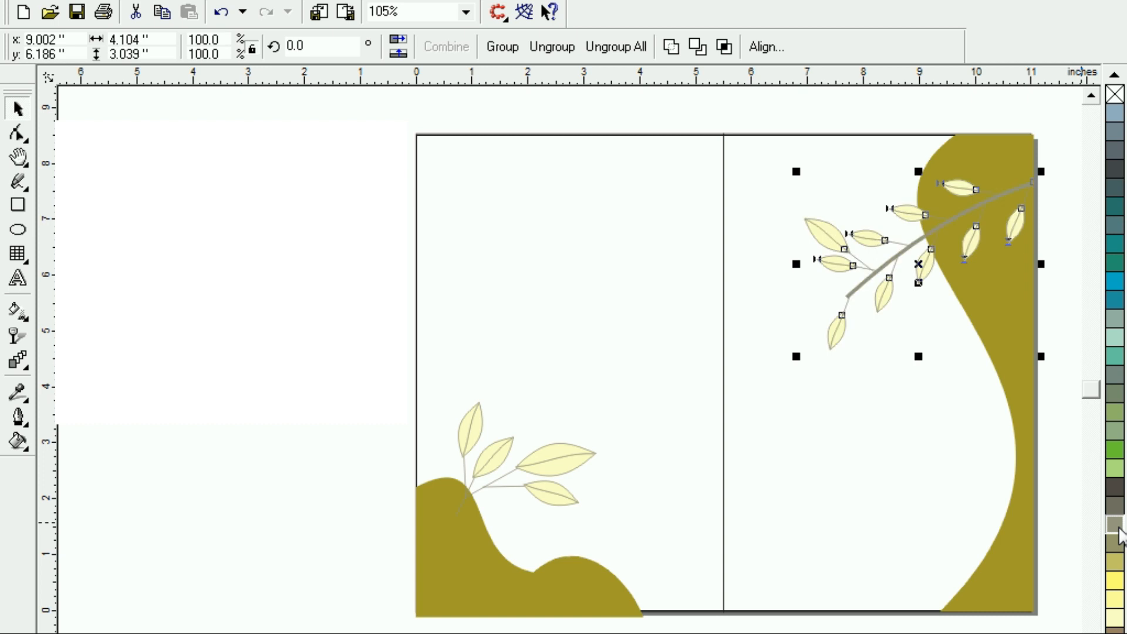
{"action": "left_click", "coordinate": [878, 364]}
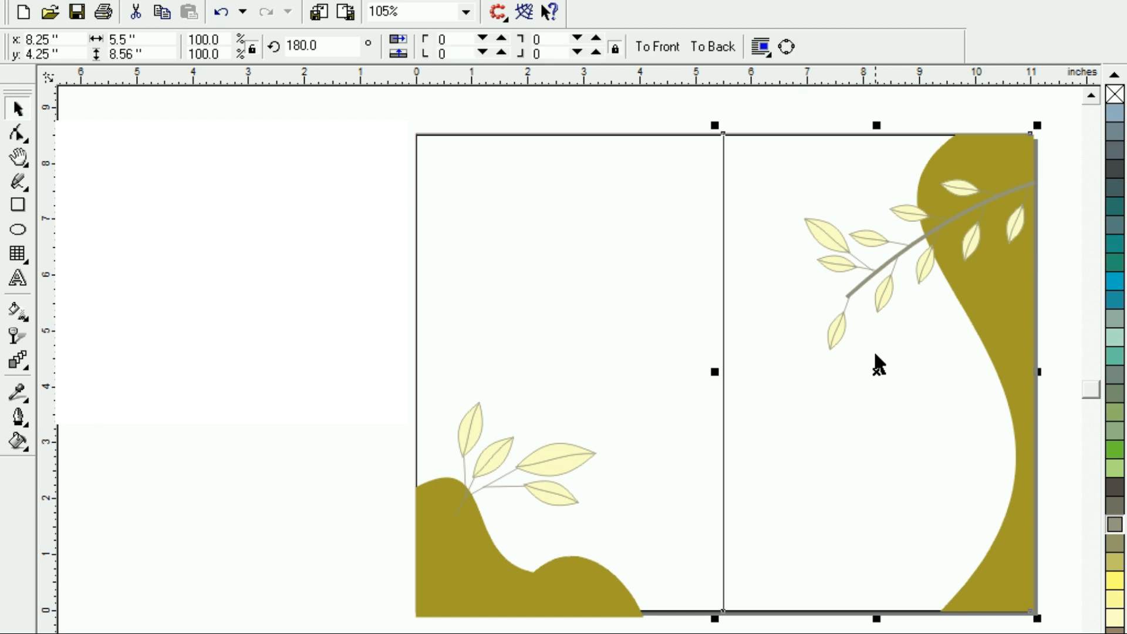
Recolour only the thick curved branch line's outline pale yellow to match the leaves
{"action": "left_click", "coordinate": [859, 284]}
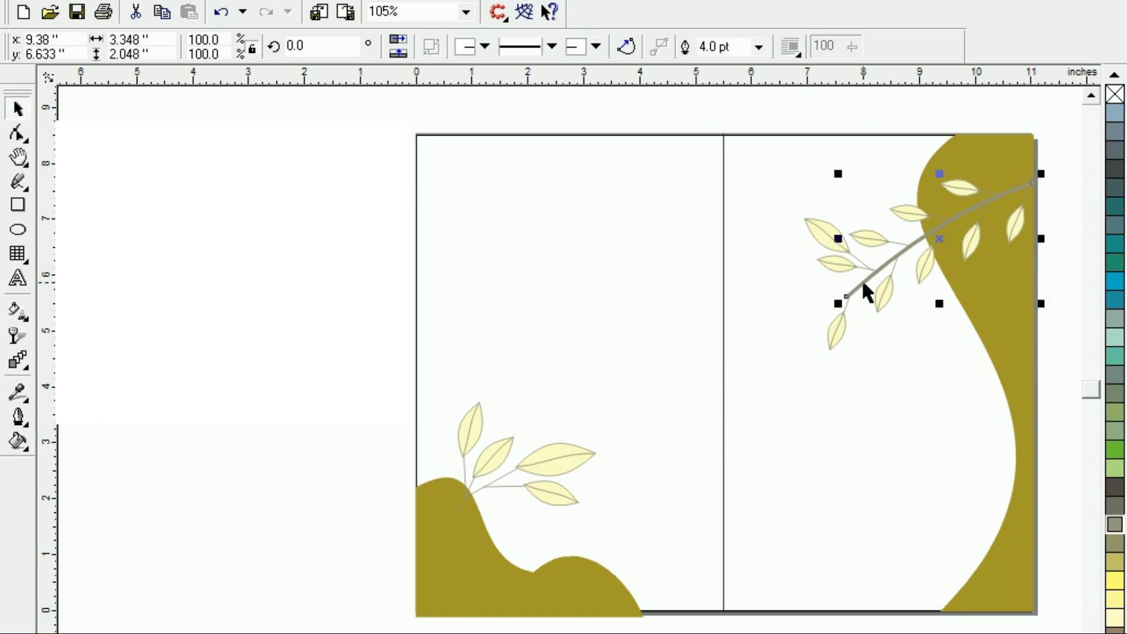
{"action": "right_click", "coordinate": [1117, 627]}
{"action": "right_click", "coordinate": [1115, 623]}
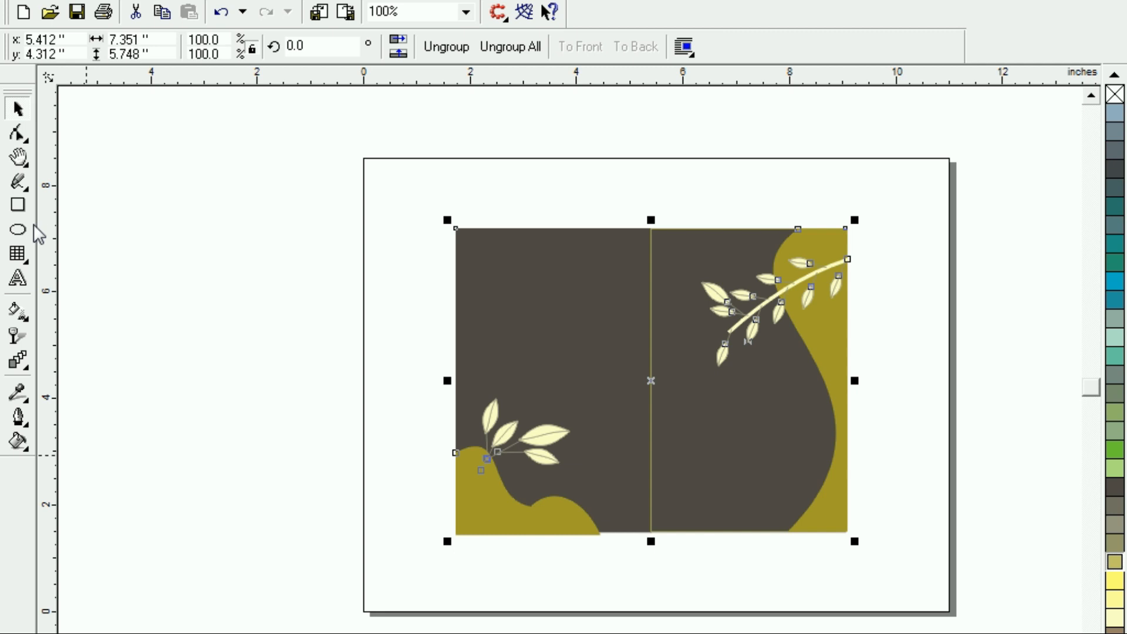
Ungroup the scaled-down cover artwork so that its individual shapes can be edited
{"action": "left_click", "coordinate": [19, 157]}
{"action": "left_click", "coordinate": [64, 169]}
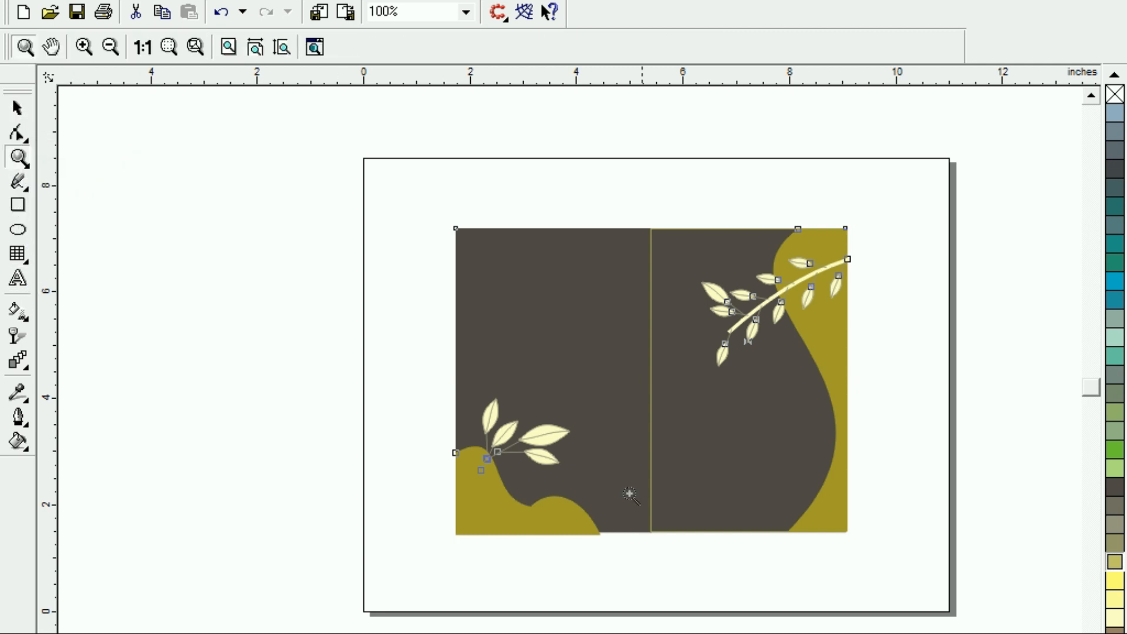
{"action": "left_click_drag", "start_coordinate": [591, 578], "coordinate": [667, 589]}
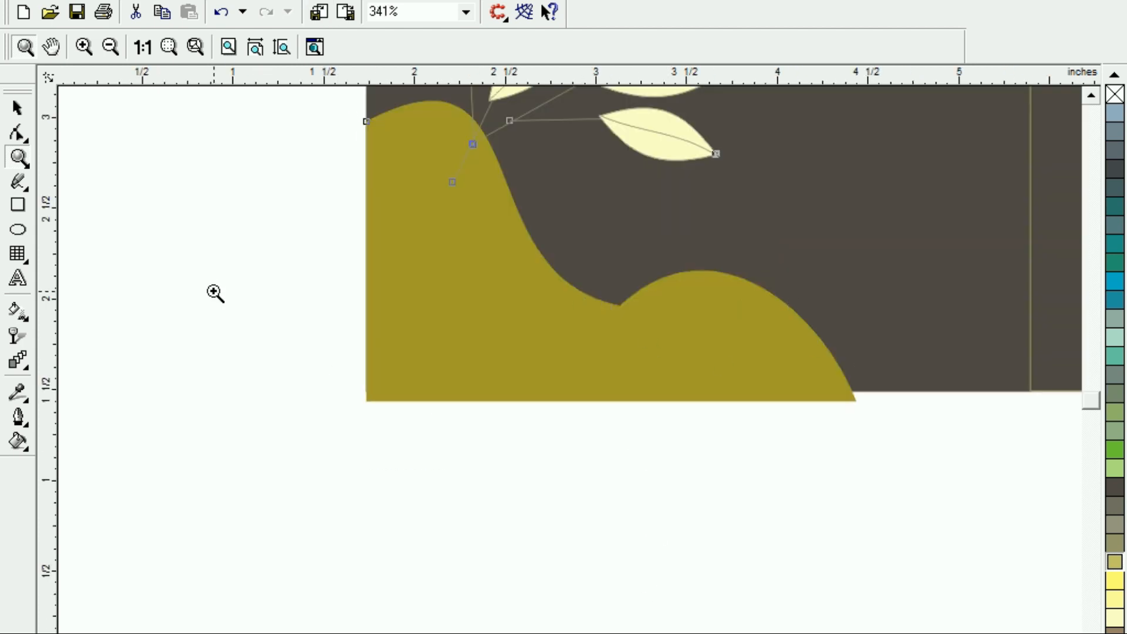
{"action": "left_click", "coordinate": [18, 108]}
{"action": "left_click", "coordinate": [554, 259]}
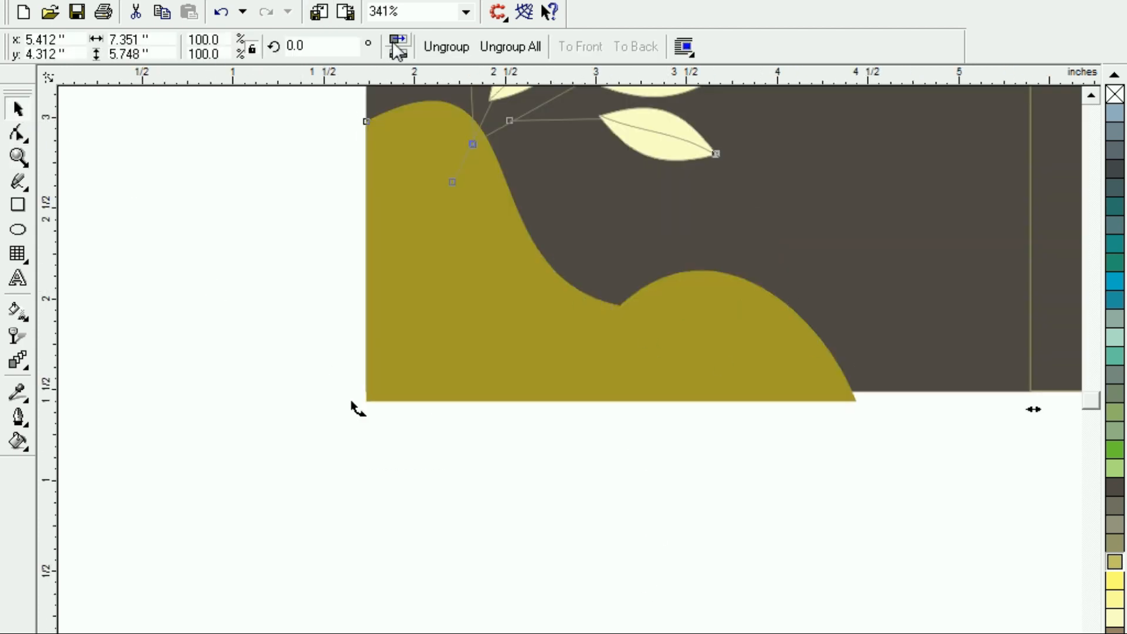
{"action": "left_click", "coordinate": [447, 47]}
Move the two bottom nodes of the lower-left olive shape up onto the dark panel's bottom edge
{"action": "left_click", "coordinate": [17, 134]}
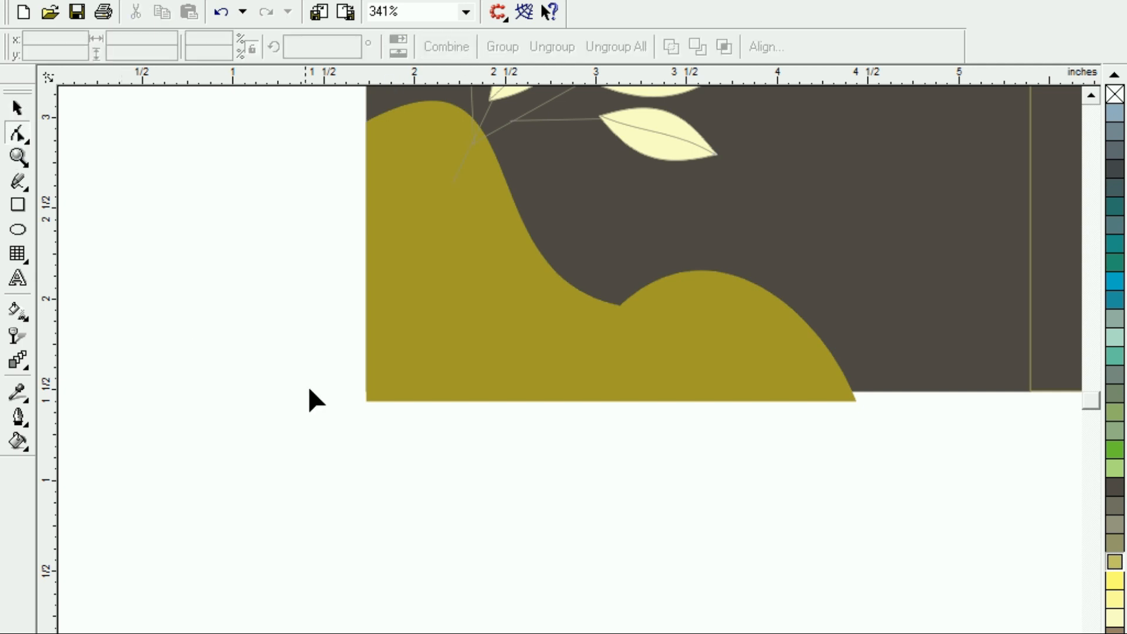
{"action": "left_click_drag", "start_coordinate": [312, 360], "coordinate": [900, 461]}
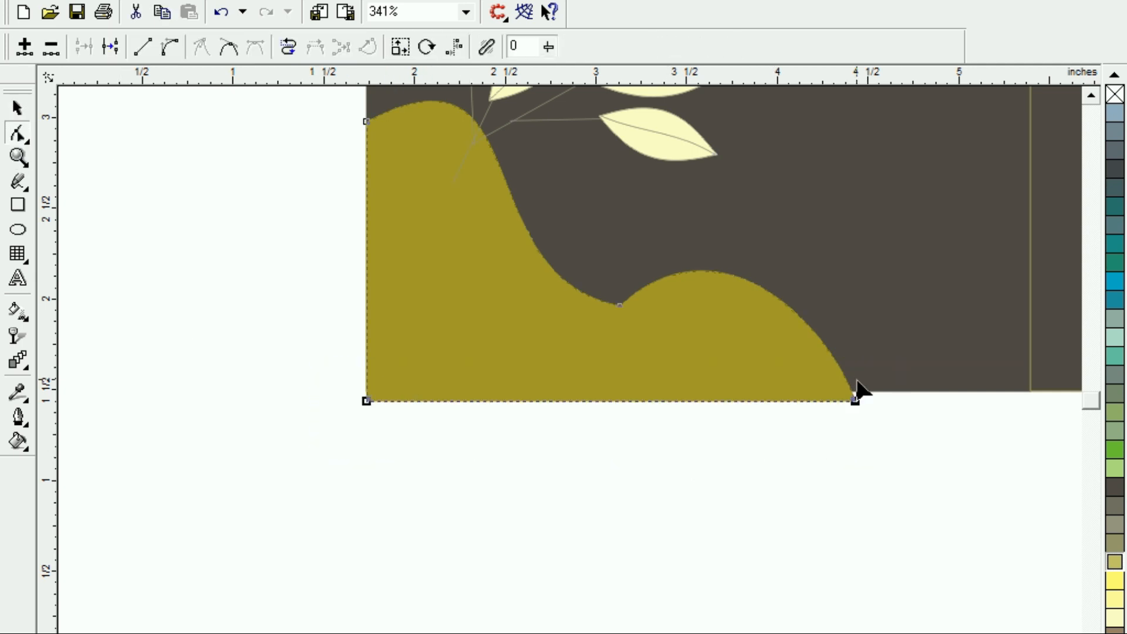
{"action": "left_click_drag", "start_coordinate": [855, 402], "coordinate": [857, 390]}
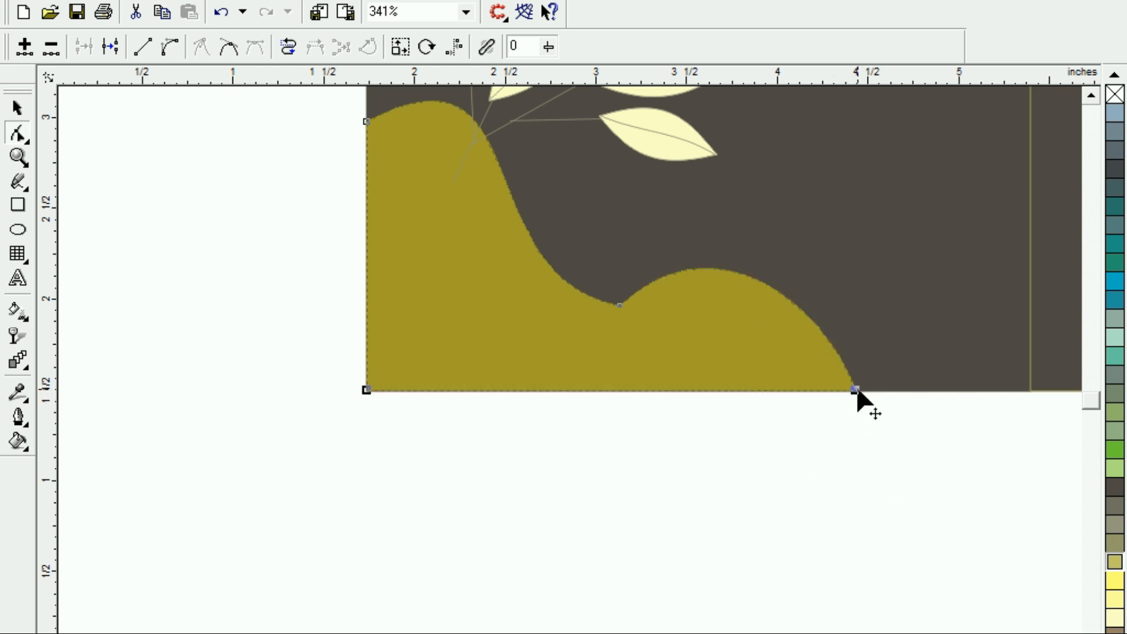
{"action": "left_click", "coordinate": [16, 107]}
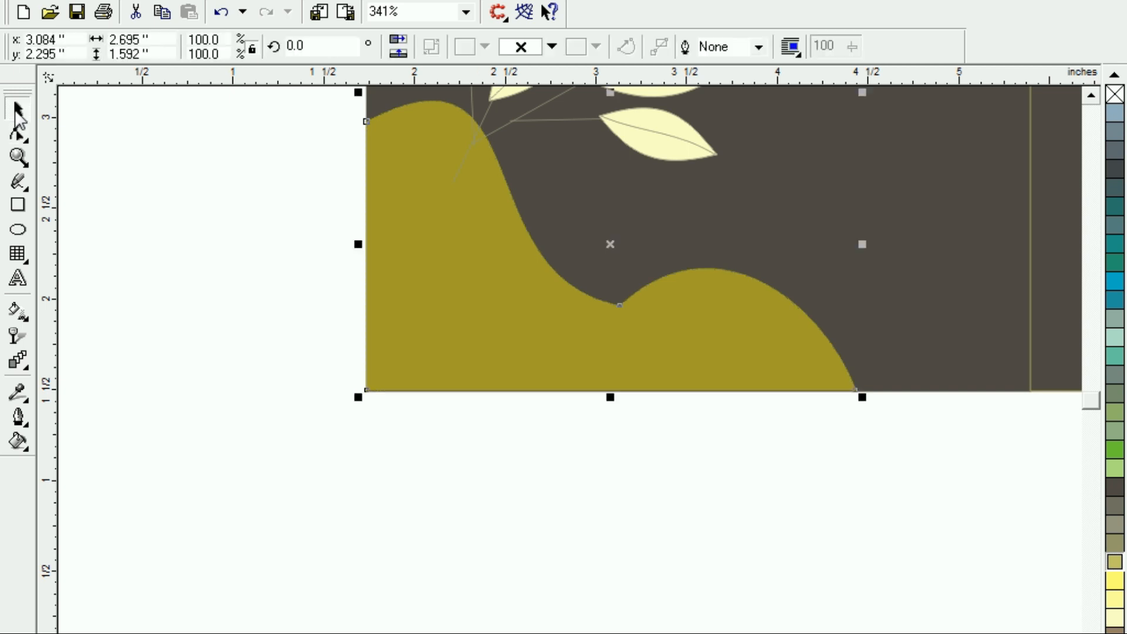
{"action": "left_click", "coordinate": [18, 157]}
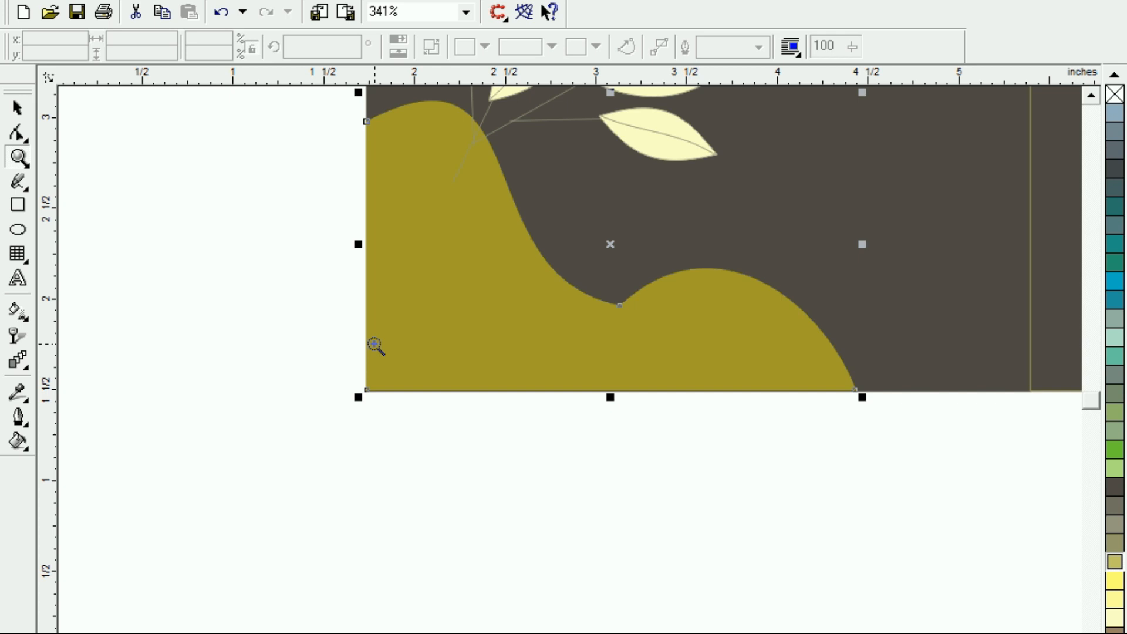
{"action": "right_click", "coordinate": [375, 347]}
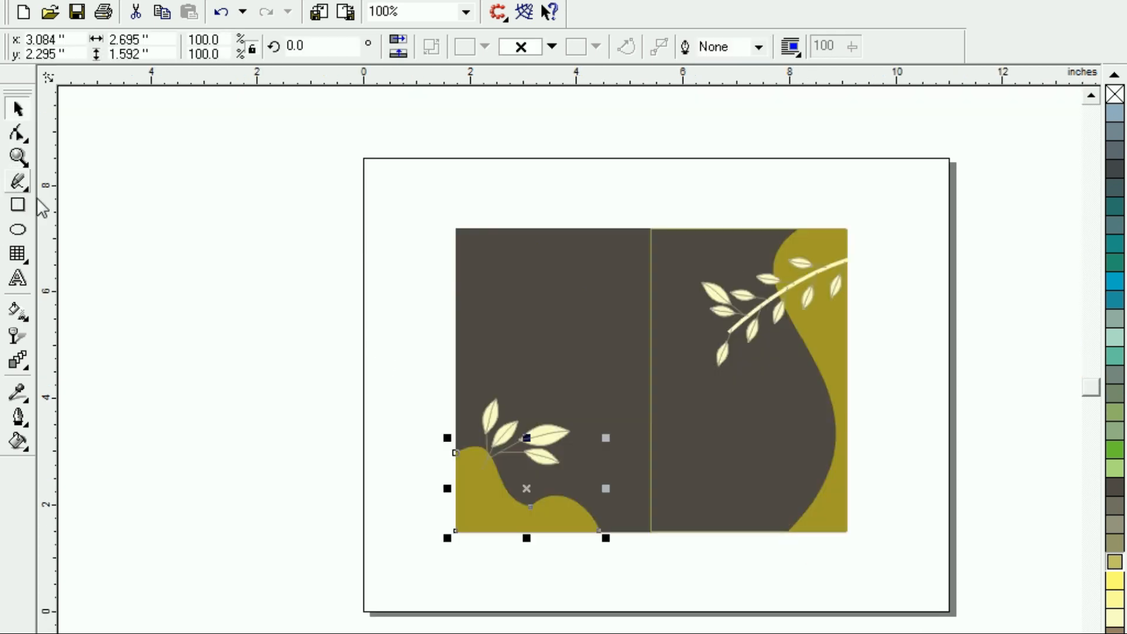
Move the two bottom nodes of the right olive shape so its lower corner meets the dark panel's bottom-right corner
{"action": "left_click", "coordinate": [18, 157]}
{"action": "left_click_drag", "start_coordinate": [880, 490], "coordinate": [692, 567]}
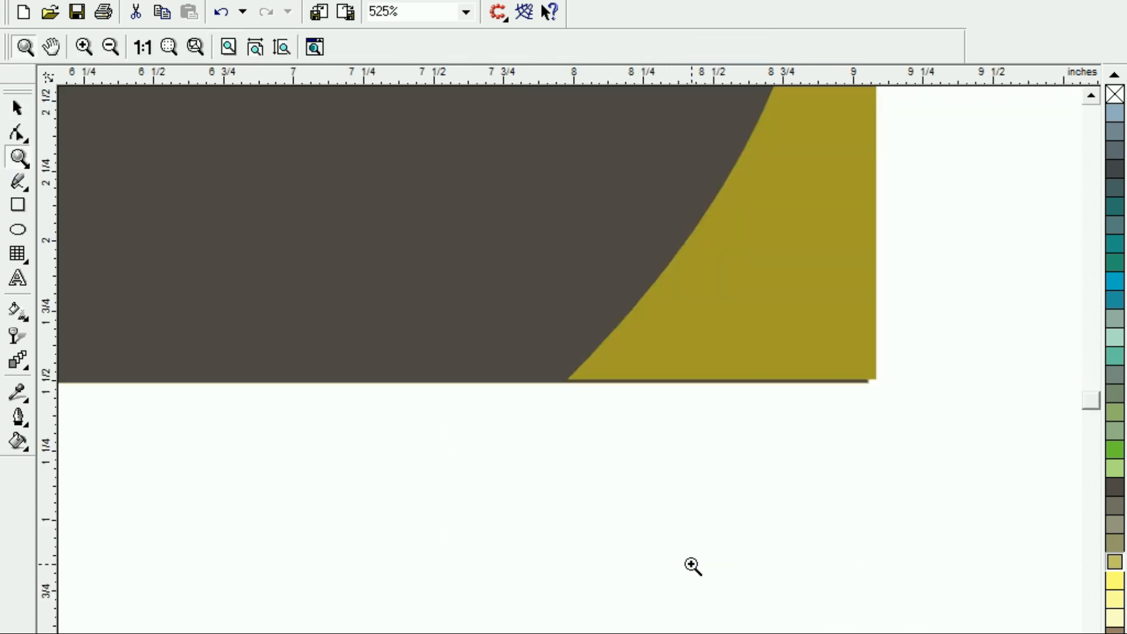
{"action": "left_click_drag", "start_coordinate": [949, 370], "coordinate": [568, 460]}
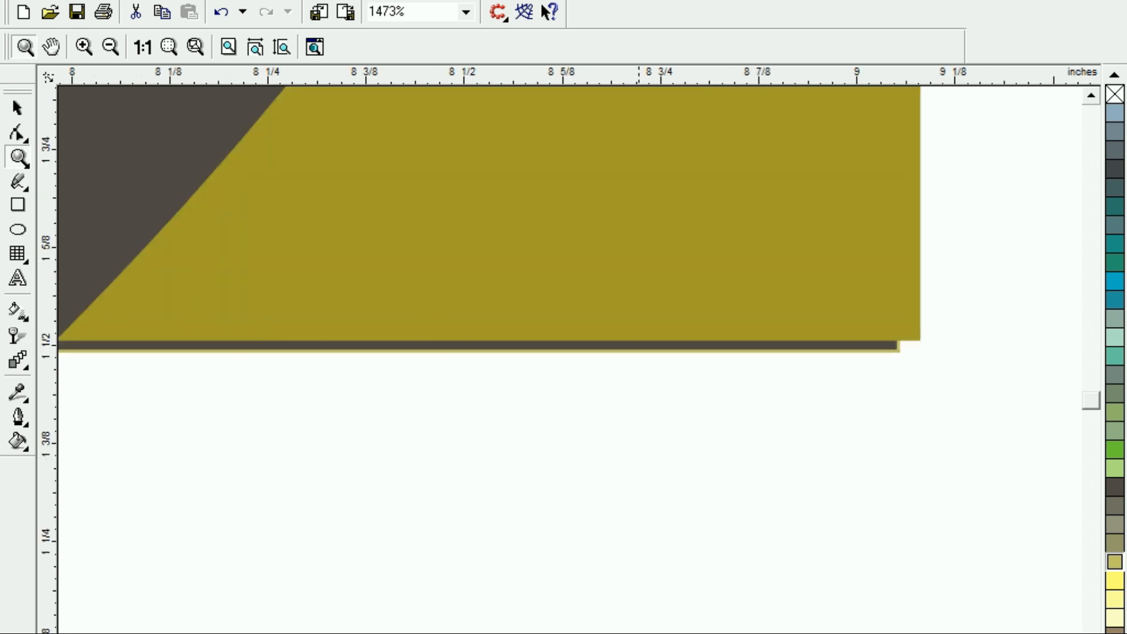
{"action": "scroll", "coordinate": [188, 303], "scroll_direction": "left", "scroll_amount": 1}
{"action": "left_click", "coordinate": [18, 133]}
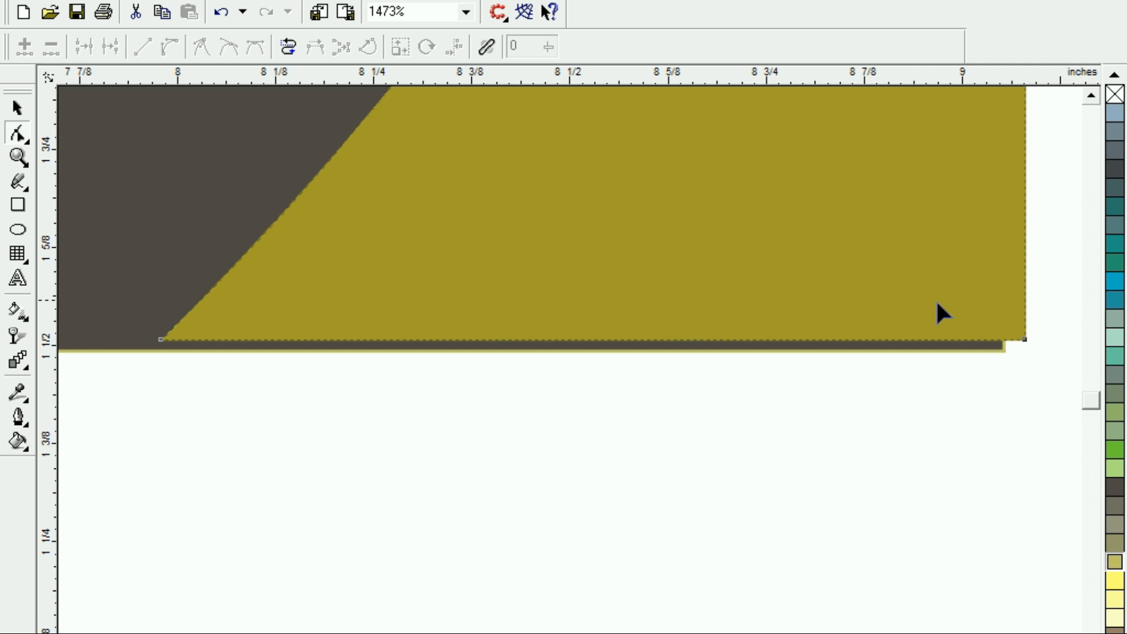
{"action": "left_click_drag", "start_coordinate": [929, 383], "coordinate": [927, 384]}
{"action": "left_click_drag", "start_coordinate": [124, 392], "coordinate": [124, 392]}
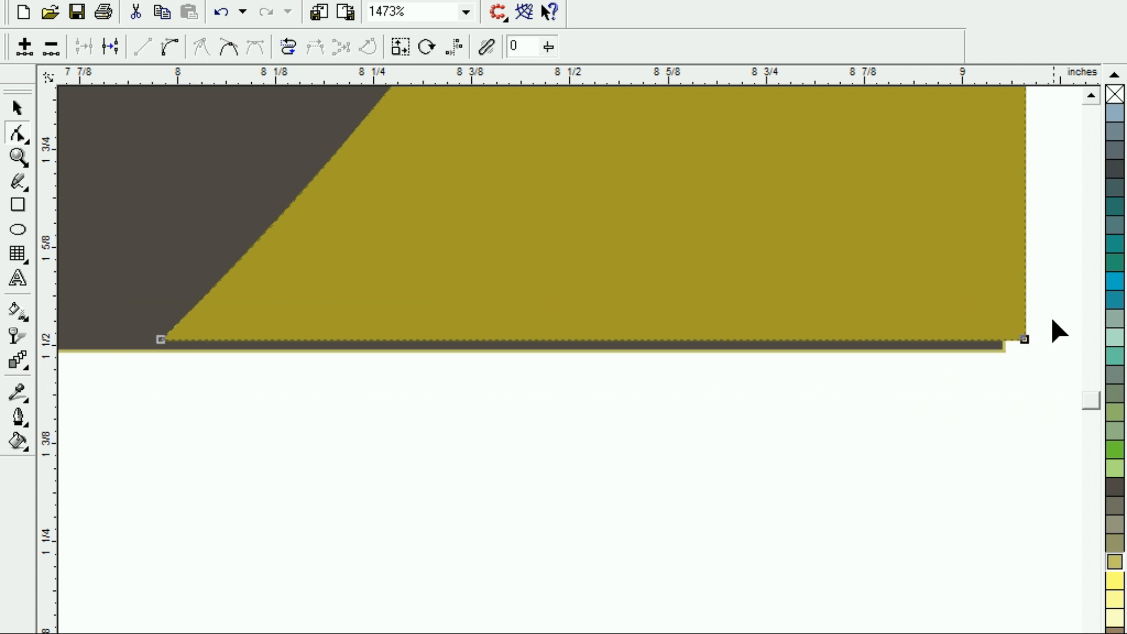
{"action": "left_click_drag", "start_coordinate": [1024, 339], "coordinate": [998, 347]}
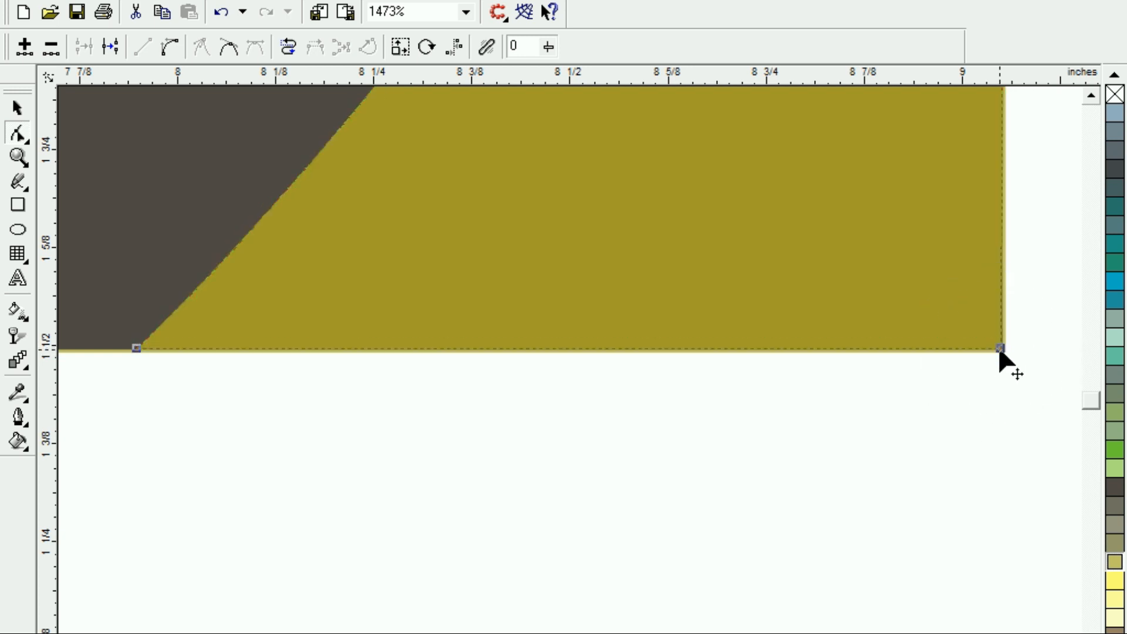
{"action": "key", "text": "F3"}
{"action": "key", "text": "F3"}
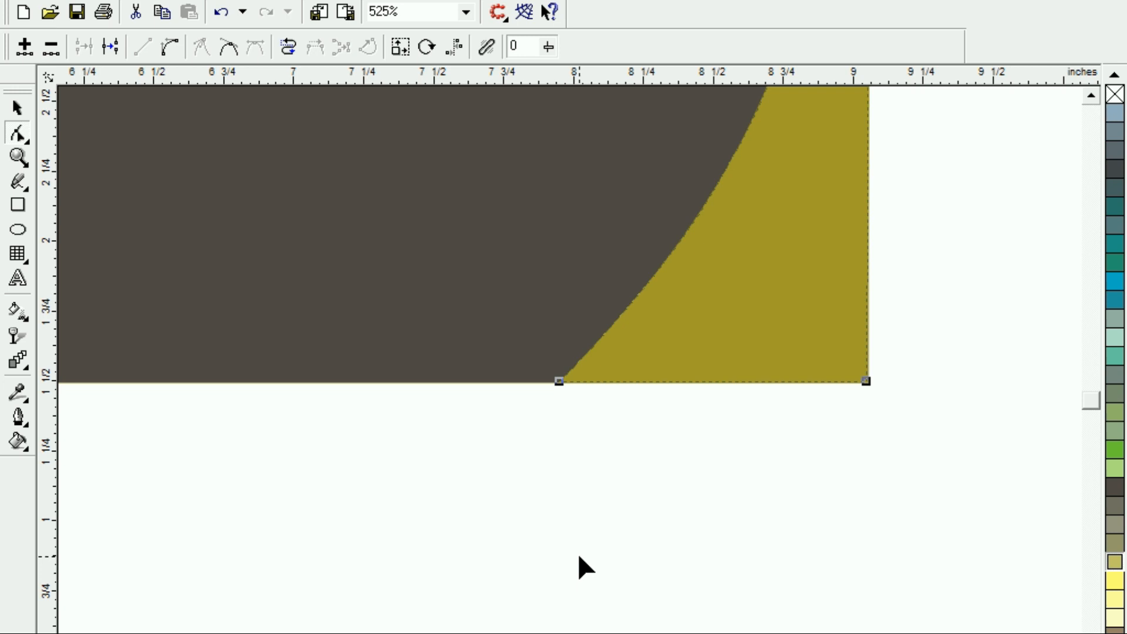
Move the two top nodes of the right olive shape so its upper corner meets the dark panel's top-right corner
{"action": "left_click", "coordinate": [18, 157]}
{"action": "left_click_drag", "start_coordinate": [873, 189], "coordinate": [700, 302]}
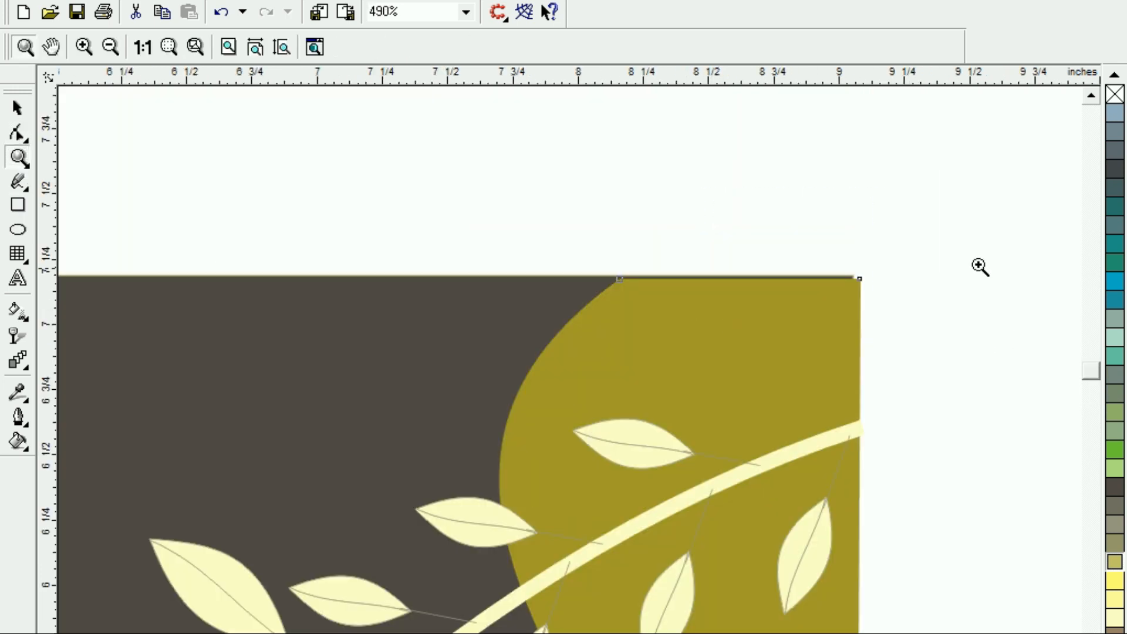
{"action": "left_click_drag", "start_coordinate": [936, 254], "coordinate": [528, 364]}
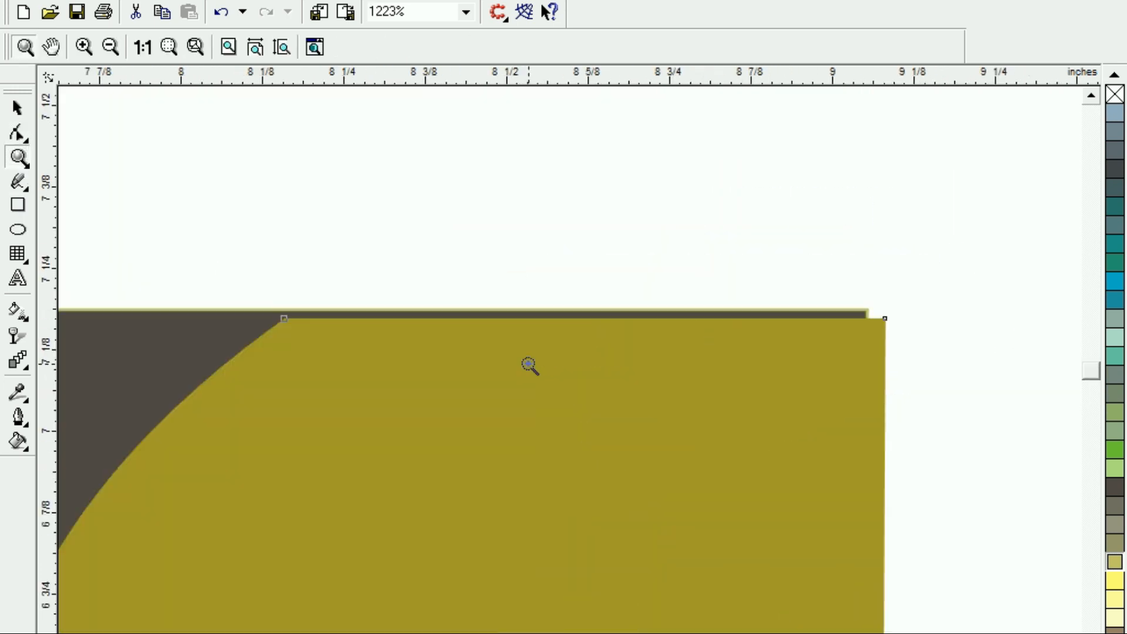
{"action": "left_click", "coordinate": [18, 134]}
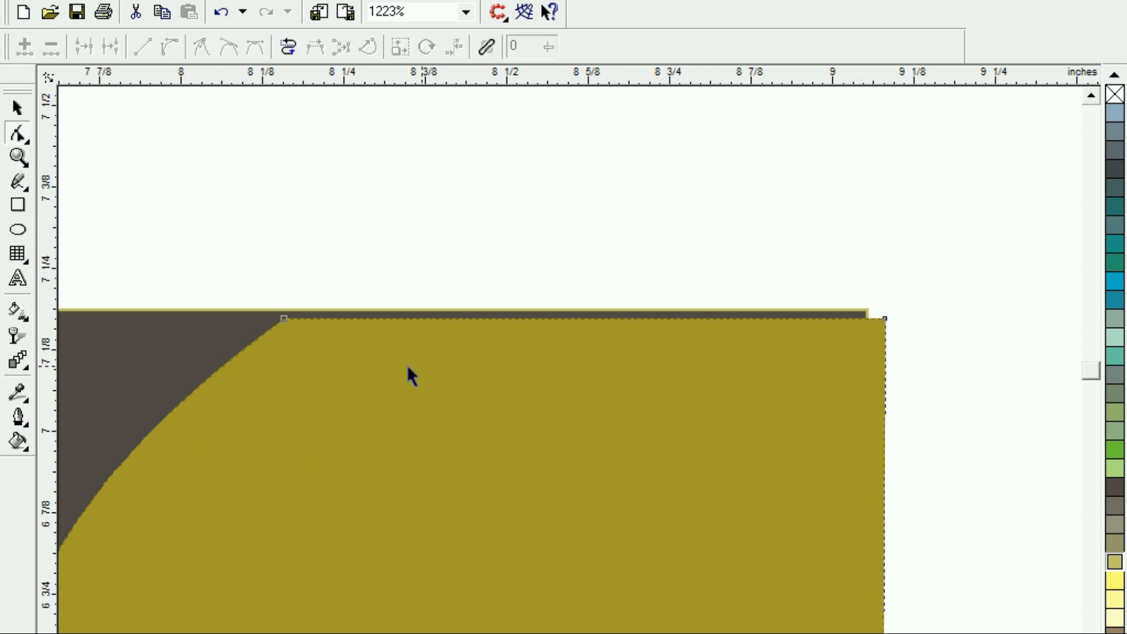
{"action": "left_click", "coordinate": [240, 369]}
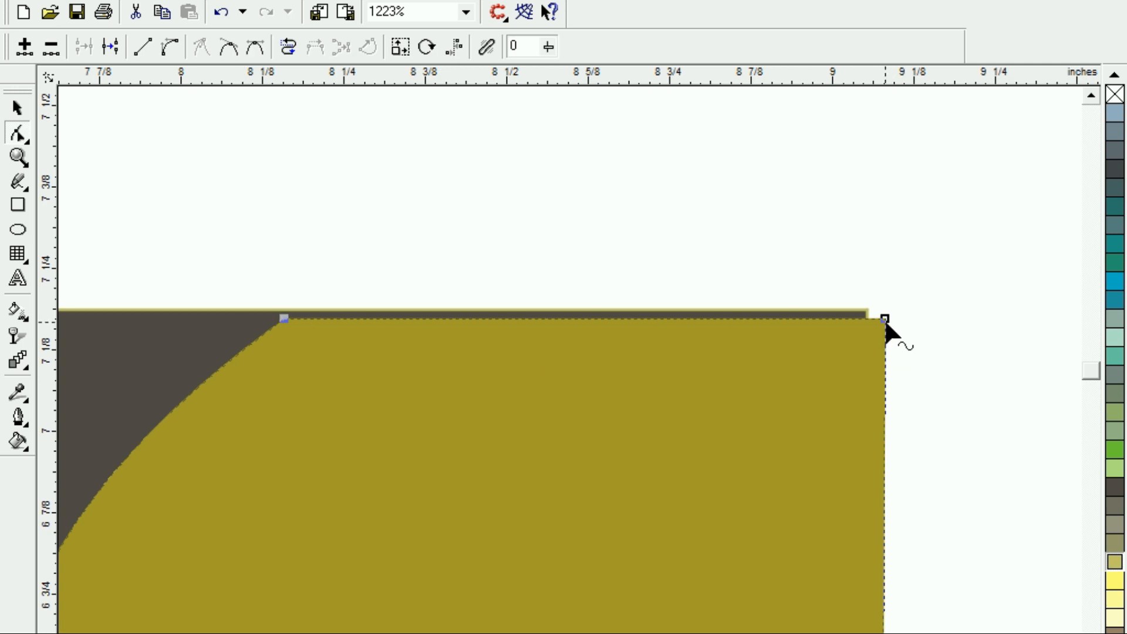
{"action": "left_click_drag", "start_coordinate": [884, 320], "coordinate": [866, 312]}
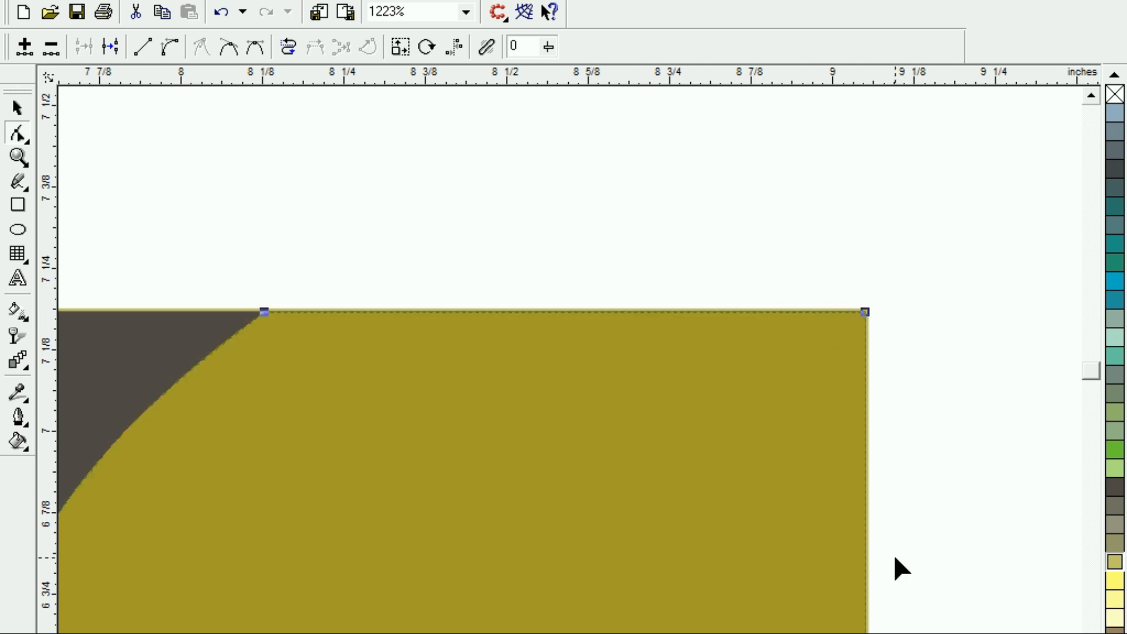
{"action": "key", "text": "F3"}
{"action": "key", "text": "F3"}
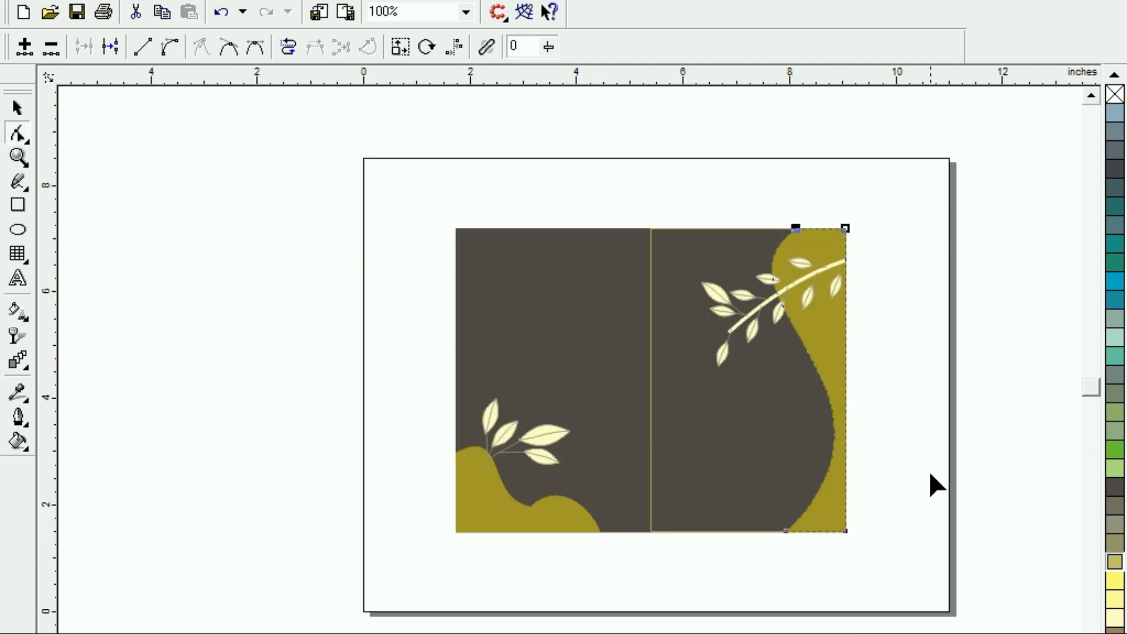